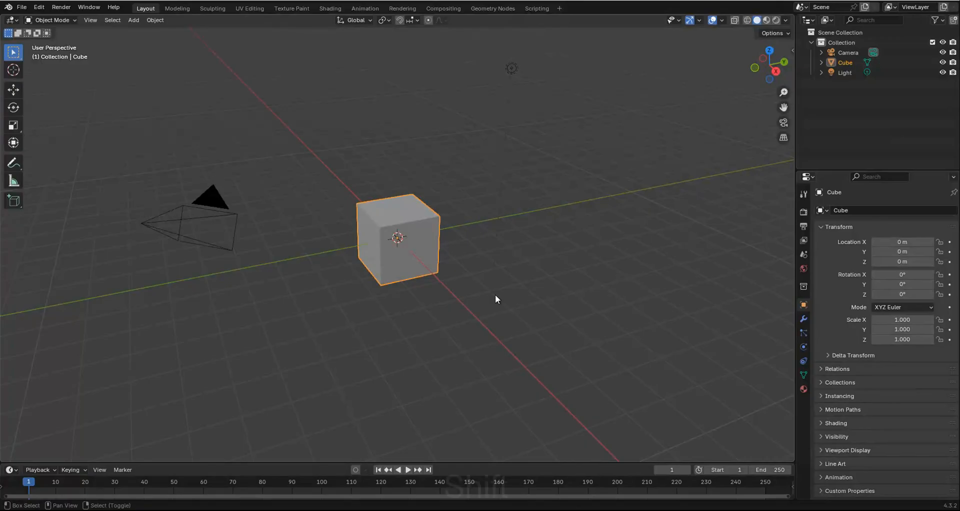
Delete all the default scene objects: the camera, cube and light.
{"action": "scroll", "coordinate": [495, 295], "scroll_direction": "up", "scroll_amount": 3, "text": "shift"}
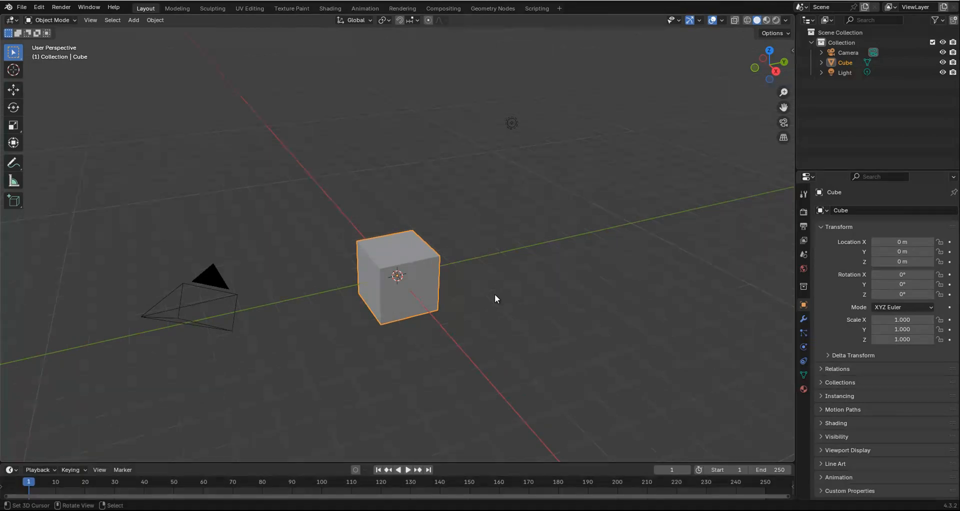
{"action": "key", "text": "a"}
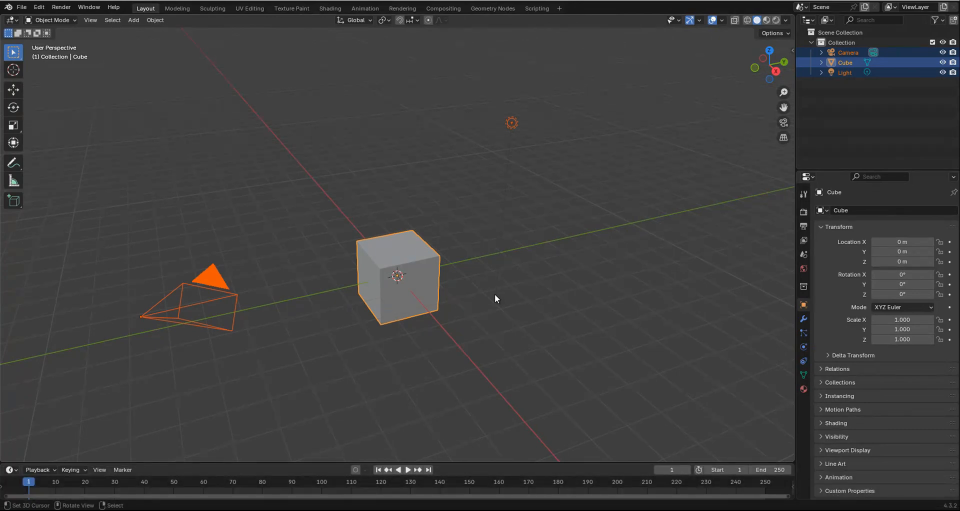
{"action": "key", "text": "Delete"}
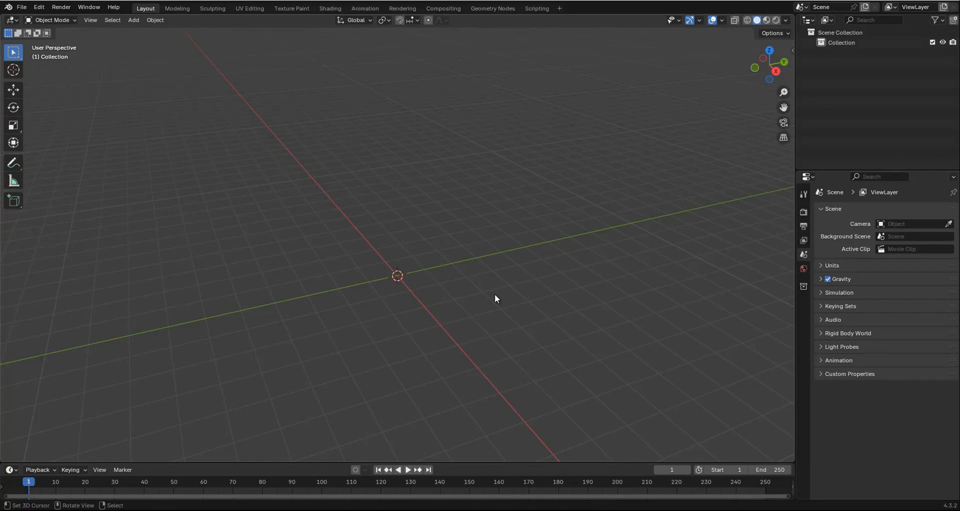
Switch to the front orthographic view and add a cylinder mesh at the world origin.
{"action": "middle_click_drag", "start_coordinate": [424, 280], "coordinate": [481, 273]}
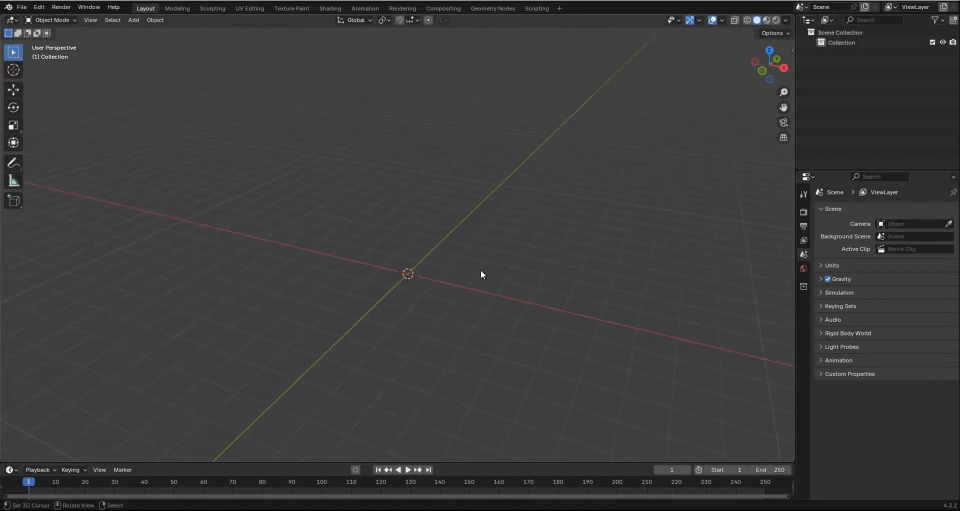
{"action": "key", "text": "KP_1"}
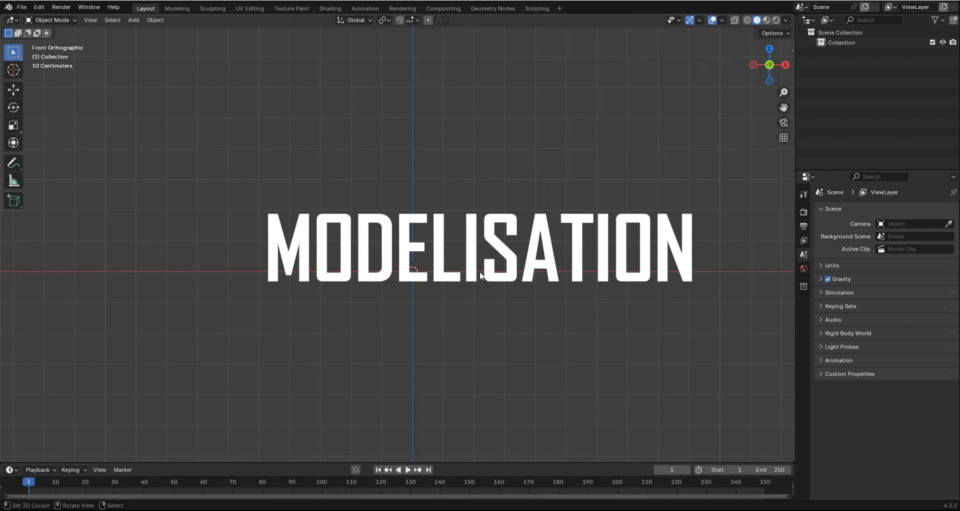
{"action": "scroll", "coordinate": [390, 277], "scroll_direction": "up", "scroll_amount": 1, "text": "ctrl"}
{"action": "scroll", "coordinate": [400, 277], "scroll_direction": "up", "scroll_amount": 3}
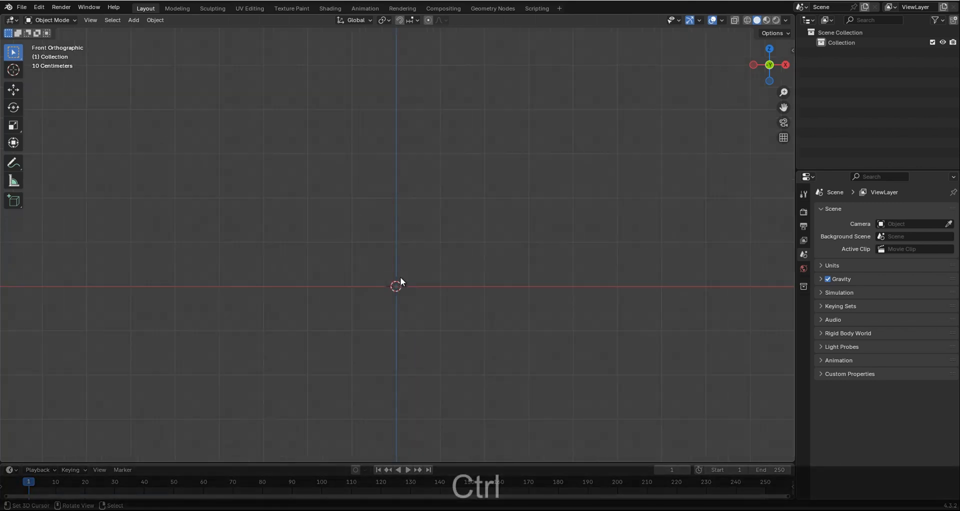
{"action": "scroll", "coordinate": [412, 276], "scroll_direction": "down", "scroll_amount": 3, "text": "shift"}
{"action": "scroll", "coordinate": [412, 276], "scroll_direction": "down", "scroll_amount": 1, "text": "ctrl"}
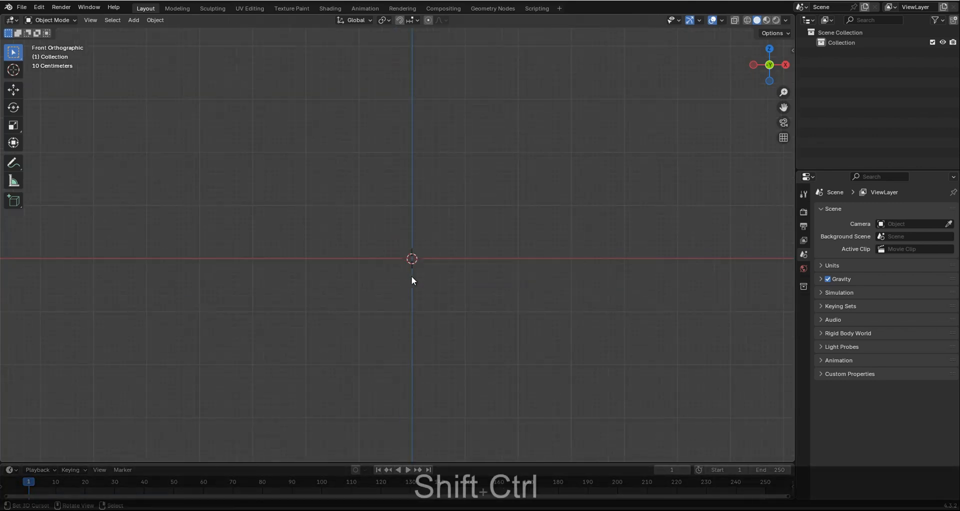
{"action": "key", "text": "shift+a"}
{"action": "mouse_move", "coordinate": [412, 276]}
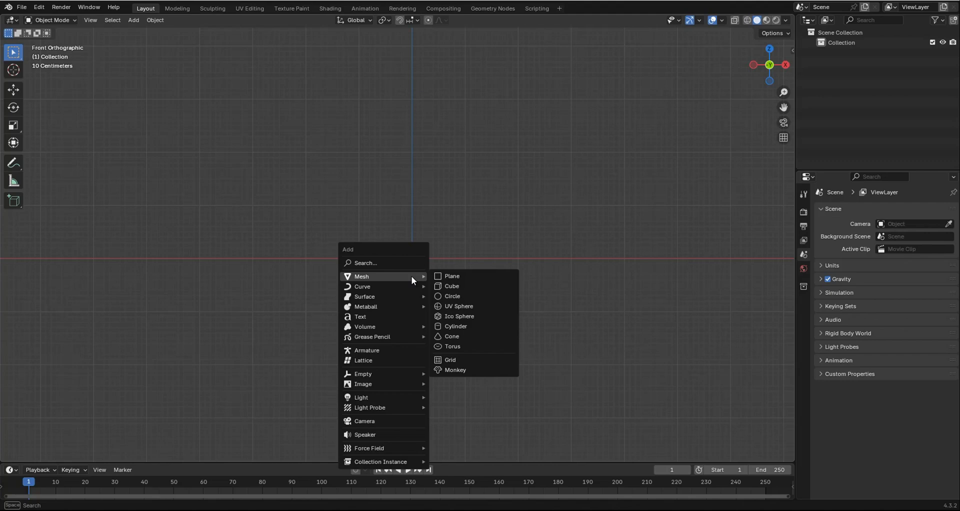
{"action": "left_click", "coordinate": [462, 329]}
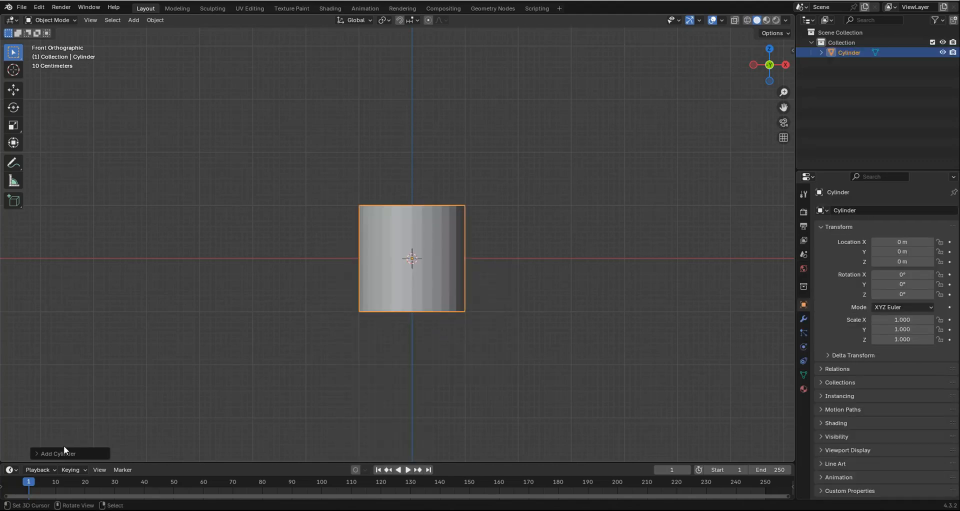
Set the new cylinder to 8 vertices with its cap fill type set to Nothing.
{"action": "left_click", "coordinate": [35, 454]}
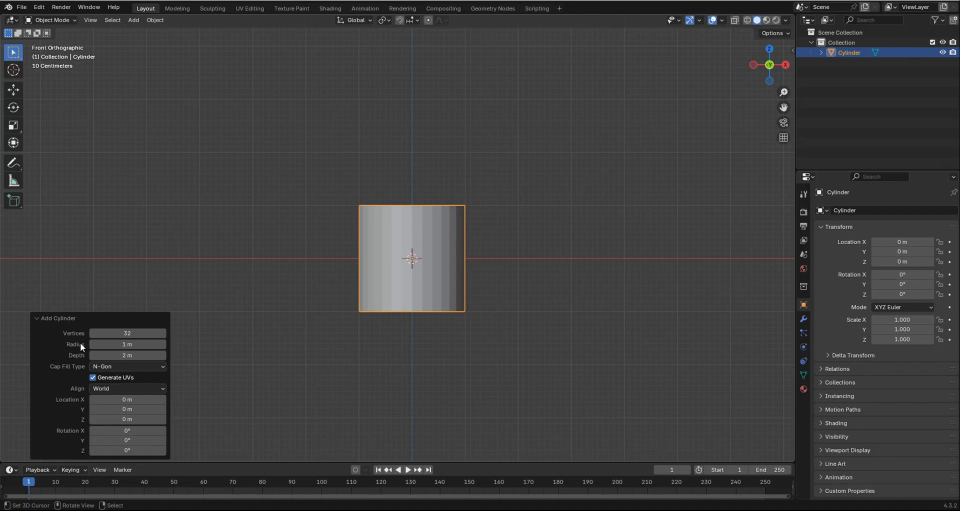
{"action": "left_click", "coordinate": [112, 334]}
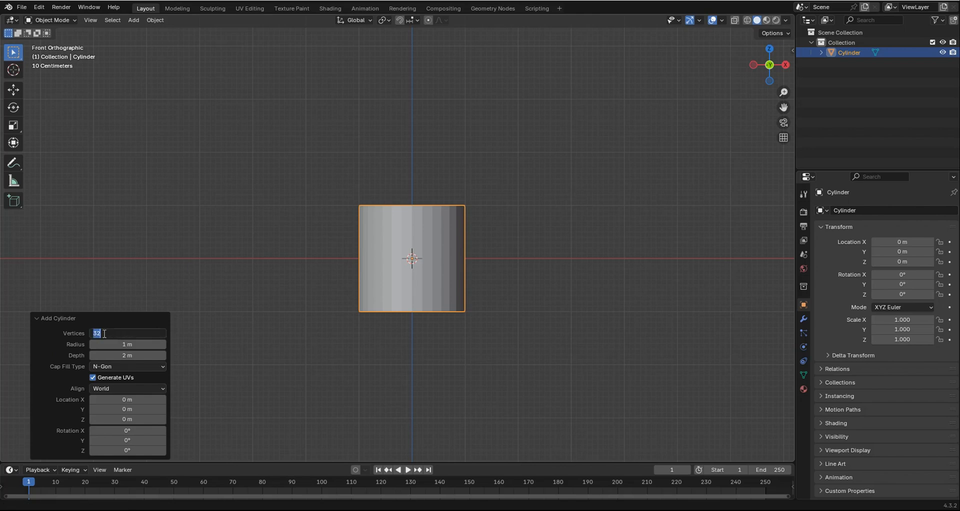
{"action": "type", "text": "8"}
{"action": "key", "text": "Return"}
{"action": "left_click", "coordinate": [108, 367]}
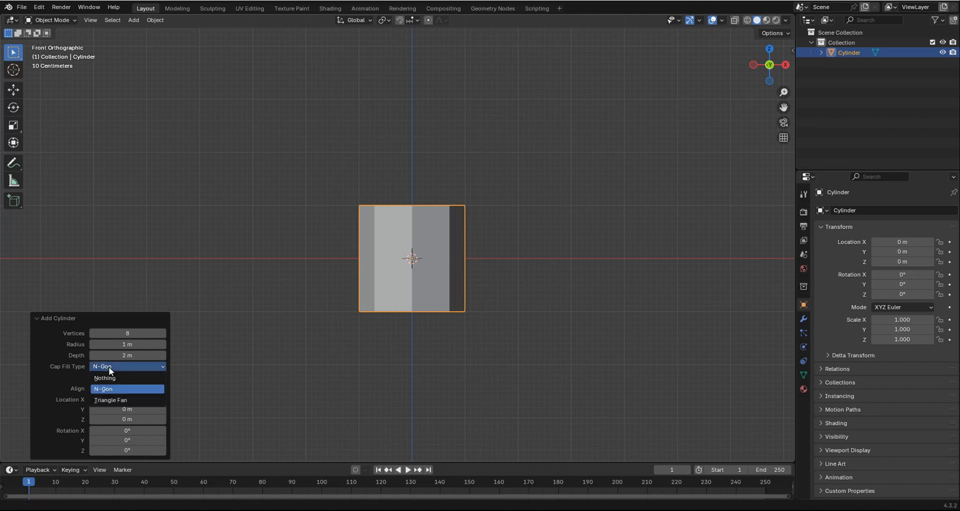
{"action": "left_click", "coordinate": [110, 377]}
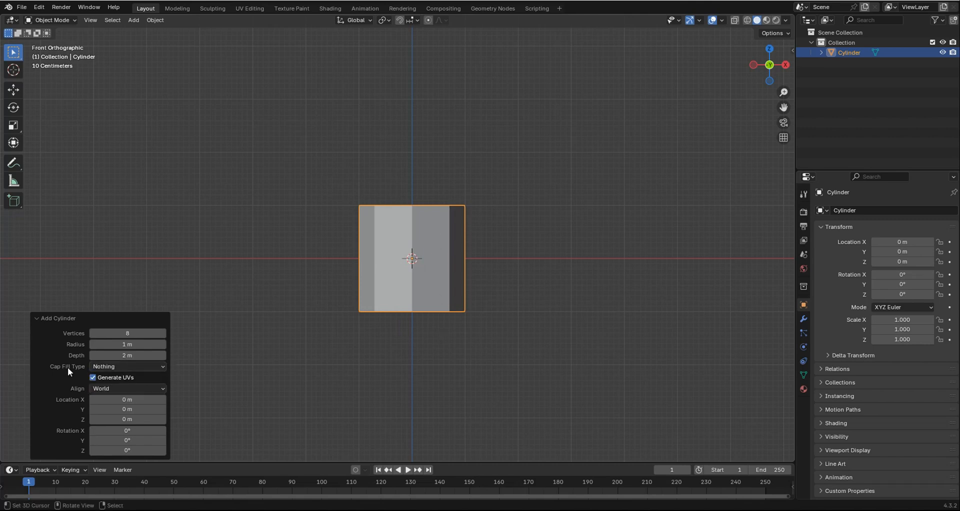
Compare the cylinder's N-Gon cap fill with the open version, returning the cap fill type to Nothing.
{"action": "left_click", "coordinate": [101, 367]}
{"action": "mouse_move", "coordinate": [458, 221]}
{"action": "middle_mouse_down"}
{"action": "mouse_move", "coordinate": [444, 292]}
{"action": "mouse_move", "coordinate": [464, 217]}
{"action": "middle_mouse_up"}
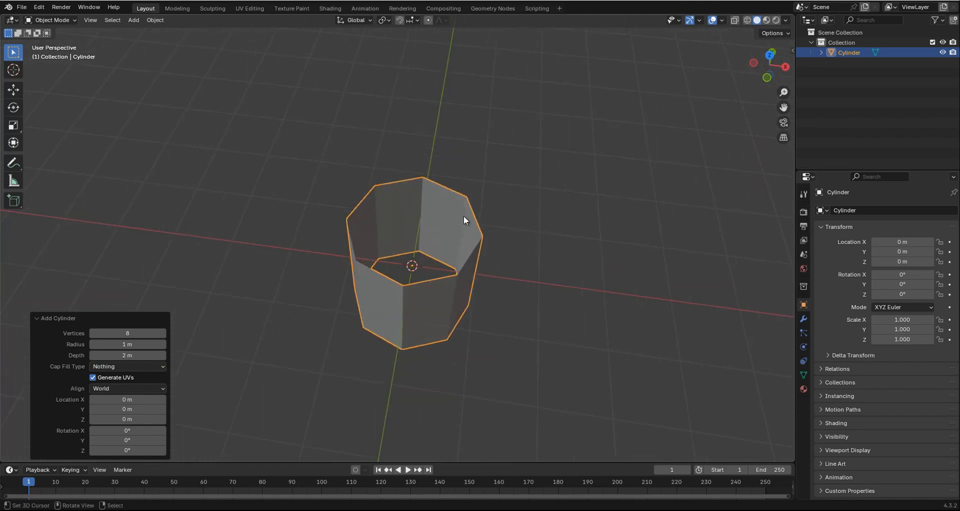
{"action": "left_click", "coordinate": [100, 367]}
{"action": "left_click", "coordinate": [103, 388]}
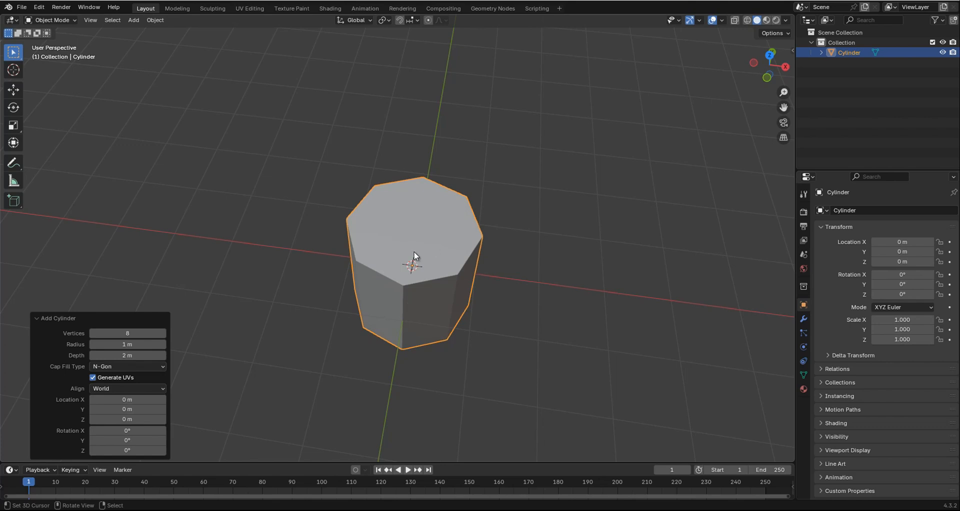
{"action": "left_click", "coordinate": [121, 367]}
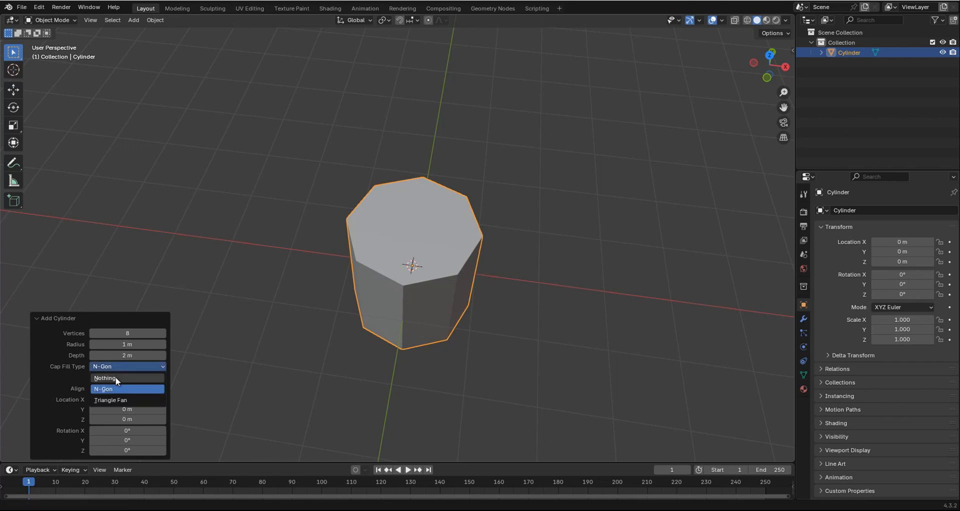
{"action": "left_click", "coordinate": [115, 377]}
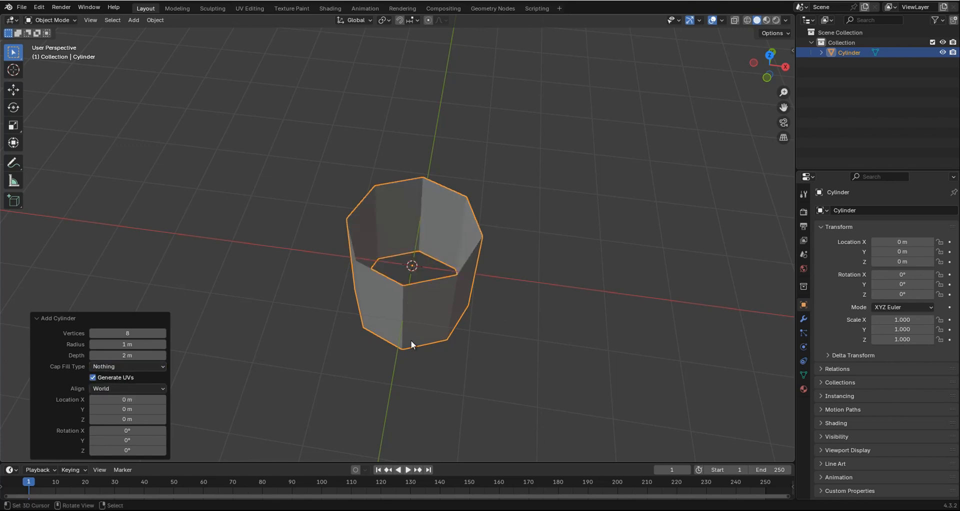
Enter Edit Mode and raise the whole cylinder mesh about 1 m along Z so its base sits on the origin.
{"action": "middle_click_drag", "start_coordinate": [435, 276], "coordinate": [452, 222]}
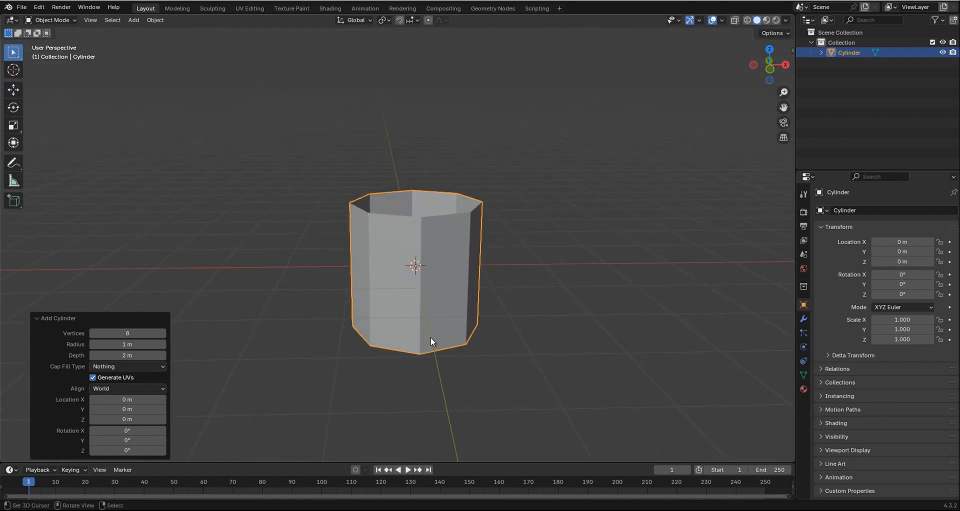
{"action": "key", "text": "Tab"}
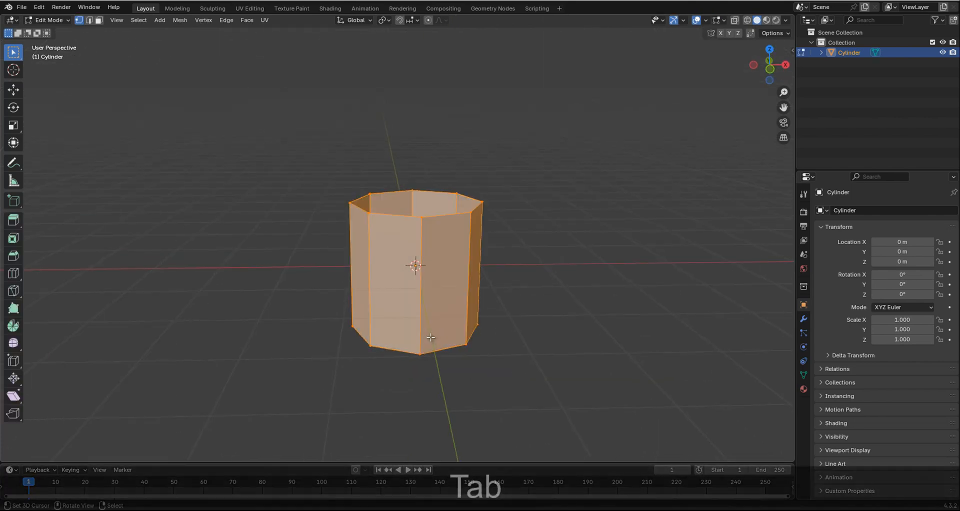
{"action": "middle_click_drag", "start_coordinate": [428, 204], "coordinate": [425, 228]}
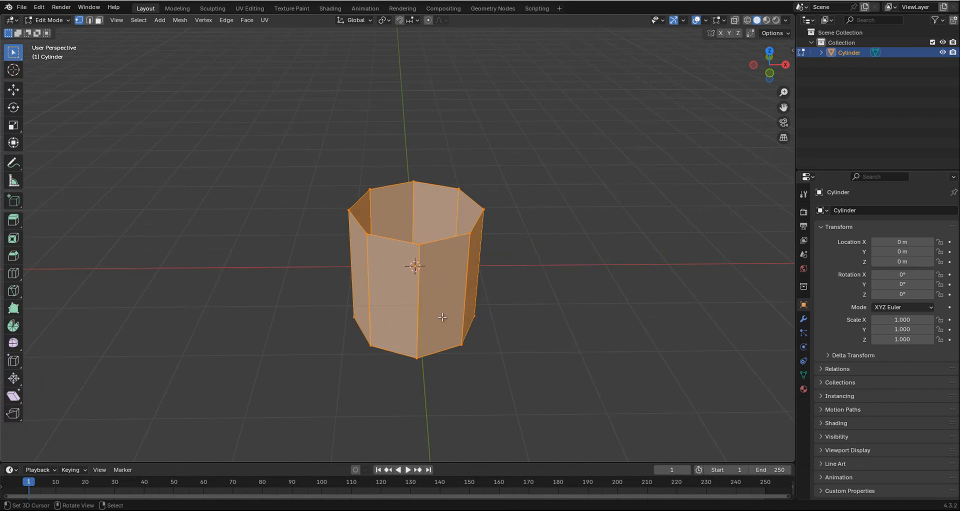
{"action": "scroll", "coordinate": [423, 276], "scroll_direction": "up", "scroll_amount": 1}
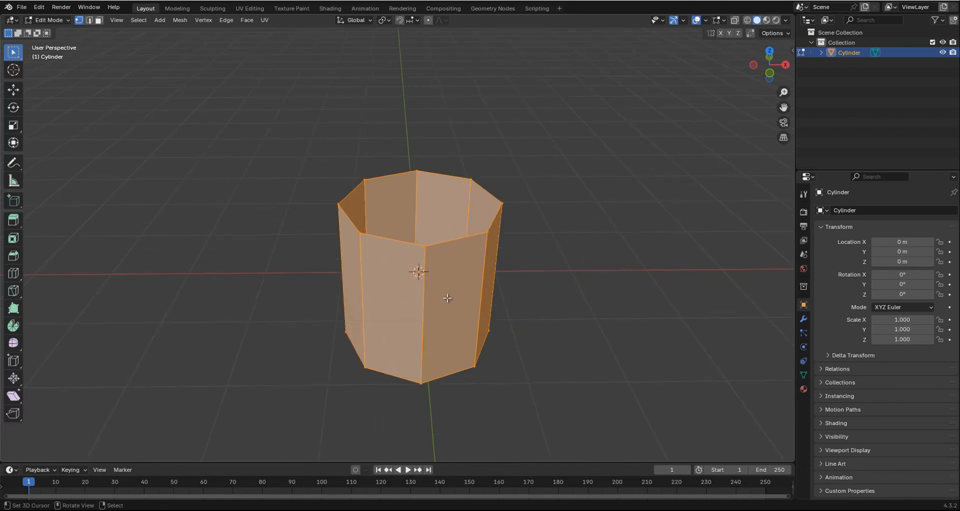
{"action": "middle_click_drag", "start_coordinate": [465, 270], "coordinate": [459, 238]}
{"action": "key", "text": "KP_1"}
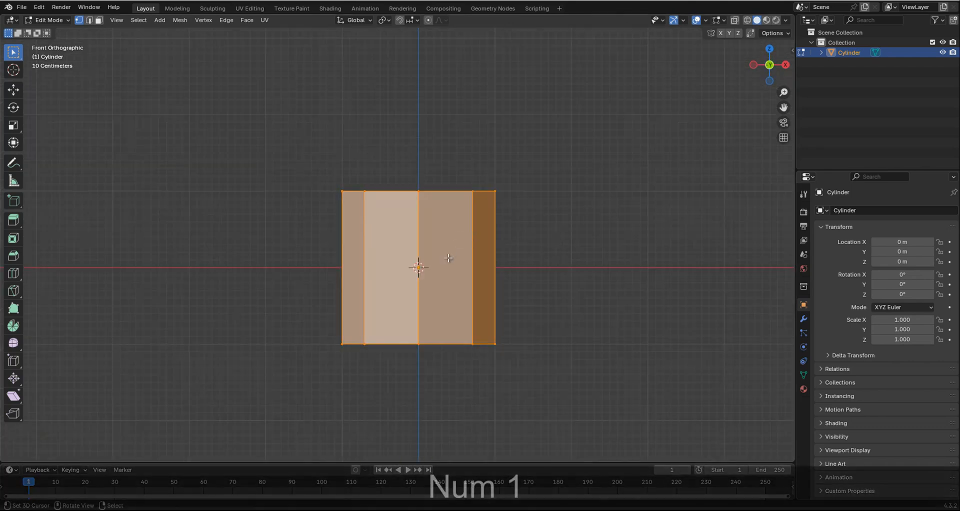
{"action": "key", "text": "g"}
{"action": "key", "text": "z"}
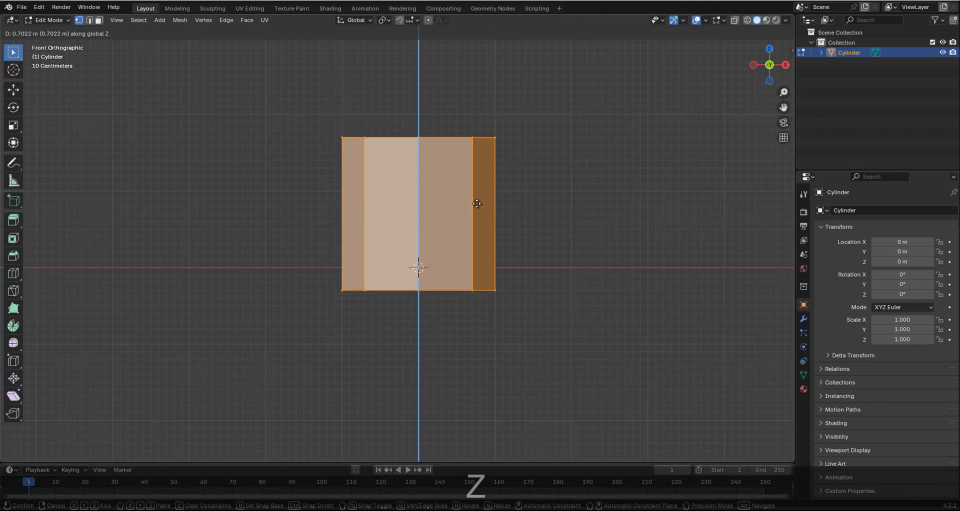
{"action": "left_click", "coordinate": [505, 182]}
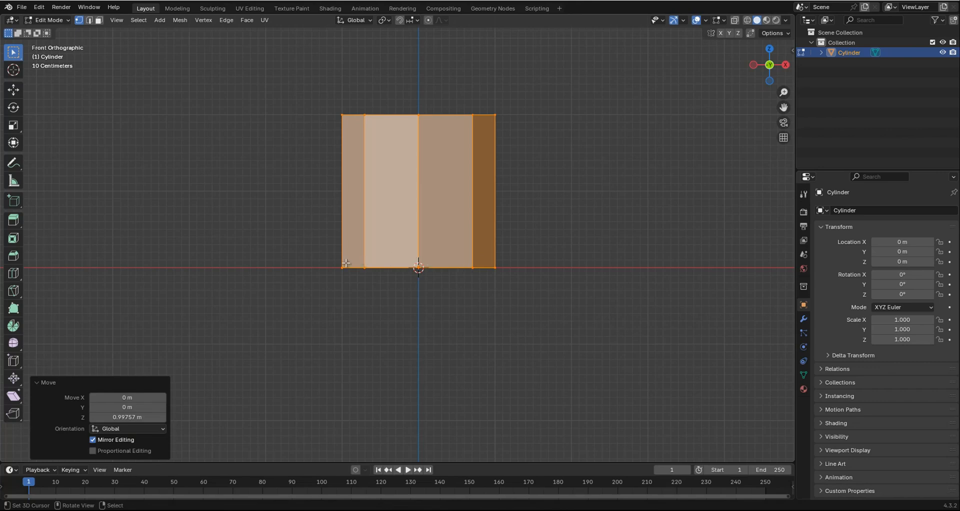
Show the mesh in wireframe and scale the cylinder's bottom vertex ring outward by about 1.98.
{"action": "key", "text": "shift+z"}
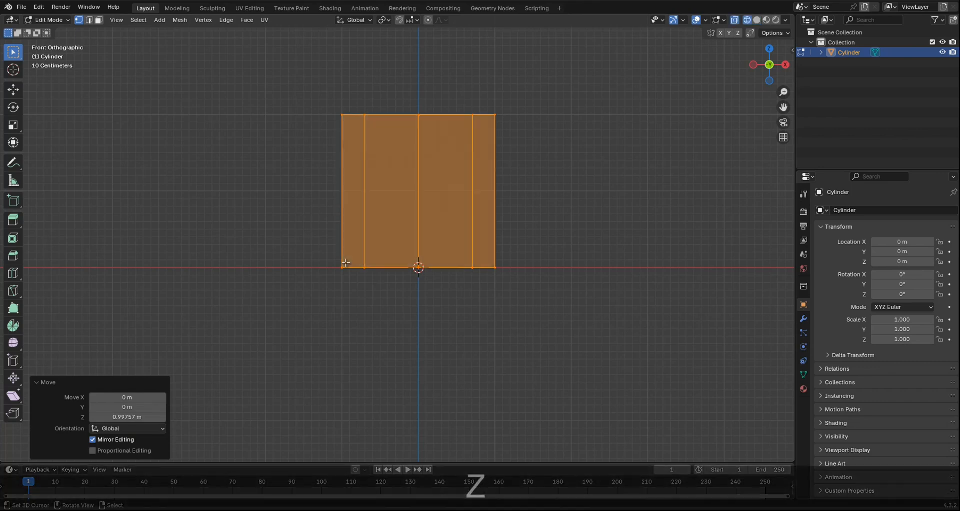
{"action": "left_click", "coordinate": [345, 265]}
{"action": "left_click_drag", "start_coordinate": [247, 214], "coordinate": [577, 322], "text": "shift"}
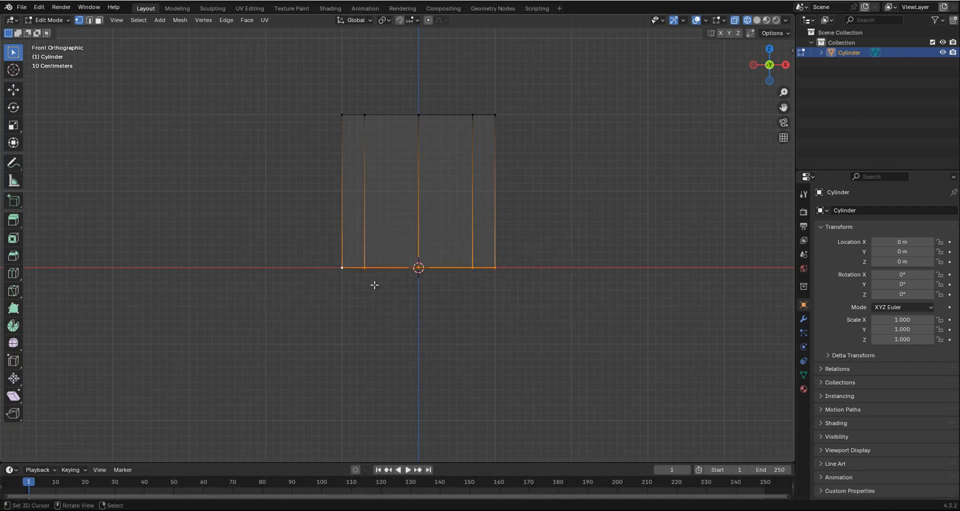
{"action": "key", "text": "s"}
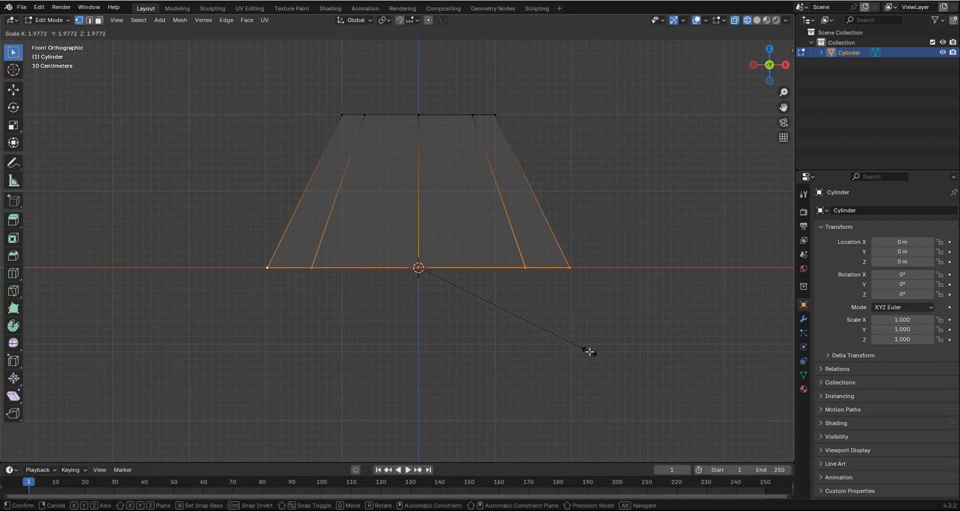
{"action": "left_click", "coordinate": [589, 351]}
Select the whole top vertex ring and move it up about 1.68 m along Z.
{"action": "scroll", "coordinate": [393, 250], "scroll_direction": "down", "scroll_amount": 3}
{"action": "middle_click_drag", "start_coordinate": [358, 283], "coordinate": [353, 330], "text": "shift"}
{"action": "scroll", "coordinate": [370, 226], "scroll_direction": "up", "scroll_amount": 2}
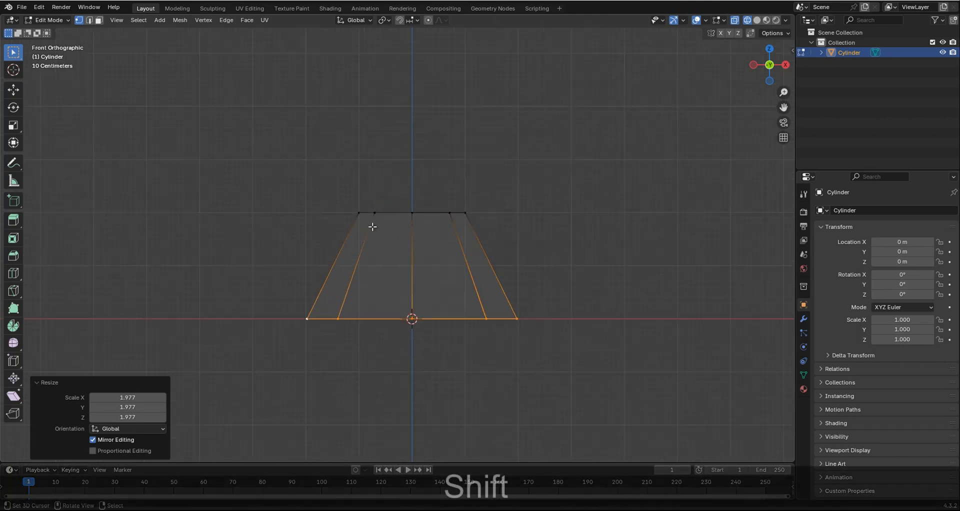
{"action": "left_click", "coordinate": [370, 207]}
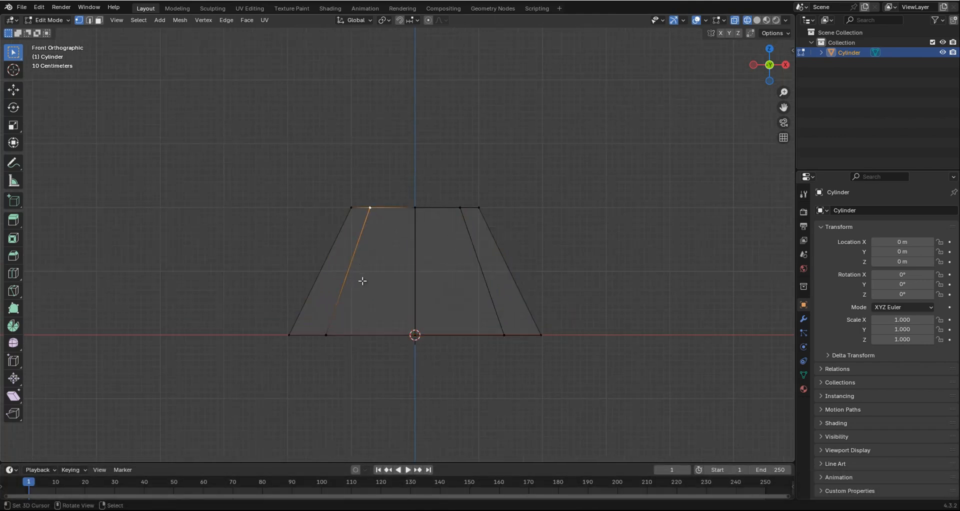
{"action": "key", "text": "b"}
{"action": "left_click_drag", "start_coordinate": [250, 107], "coordinate": [587, 239]}
{"action": "left_click", "coordinate": [14, 91]}
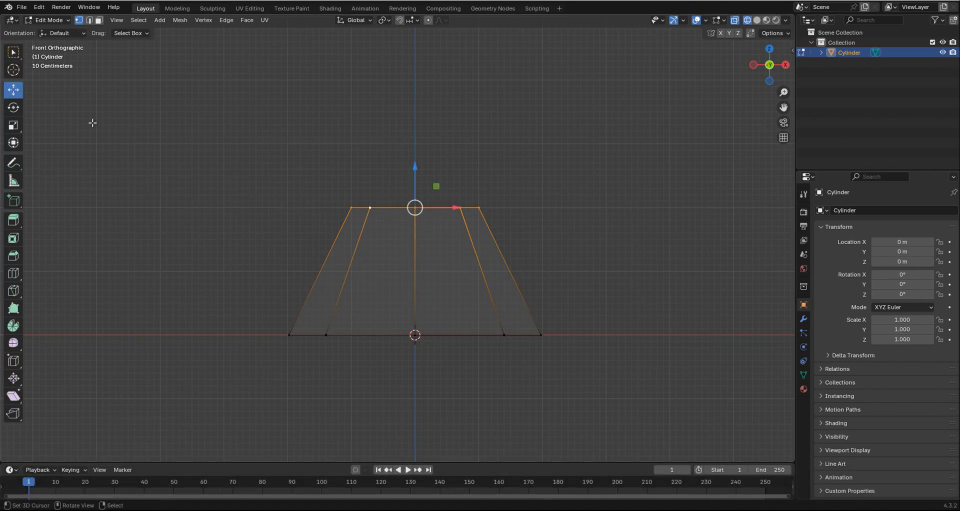
{"action": "scroll", "coordinate": [300, 187], "scroll_direction": "down", "scroll_amount": 1}
{"action": "scroll", "coordinate": [332, 197], "scroll_direction": "up", "scroll_amount": 3, "text": "shift"}
{"action": "left_click_drag", "start_coordinate": [409, 222], "coordinate": [417, 123]}
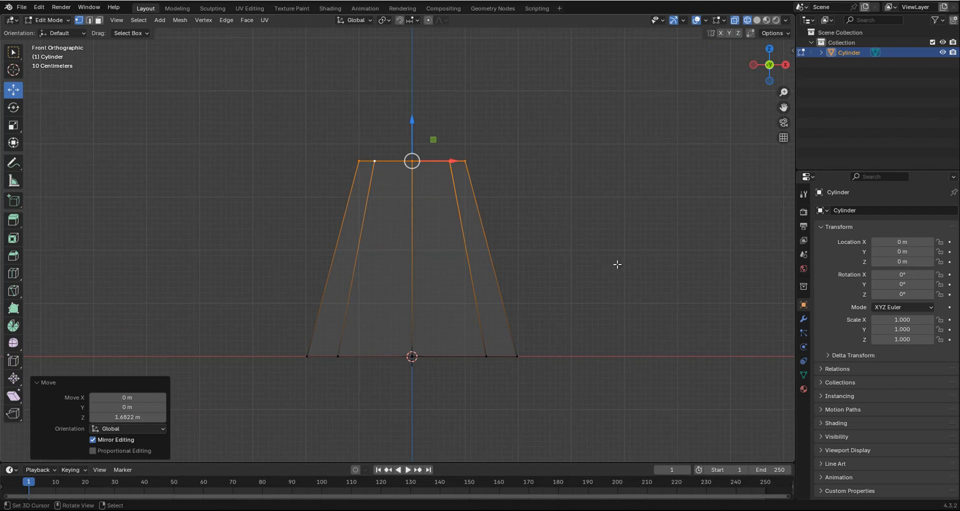
Scale the top ring down to about 0.21, raise it about 0.66 m along Z, and return to solid shading.
{"action": "key", "text": "s"}
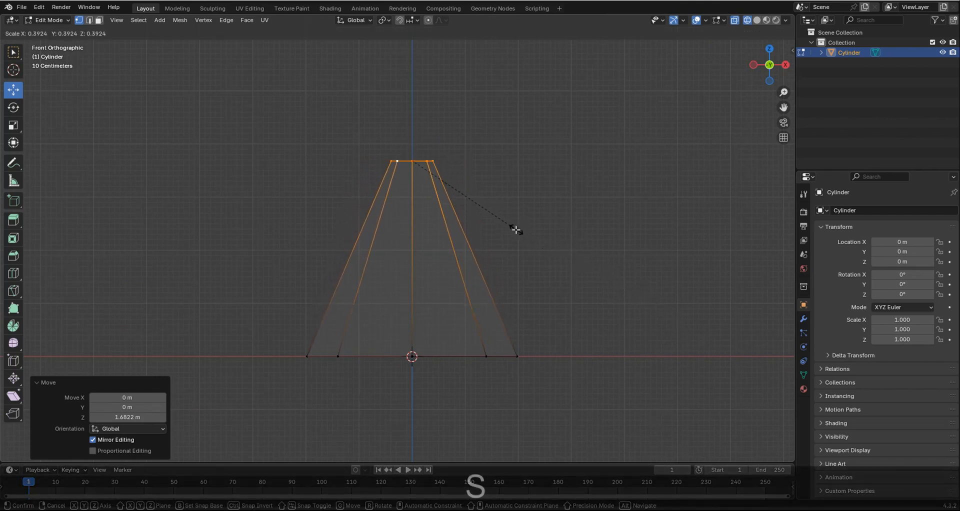
{"action": "left_click", "coordinate": [466, 201]}
{"action": "left_click_drag", "start_coordinate": [412, 111], "coordinate": [412, 84]}
{"action": "key", "text": "z"}
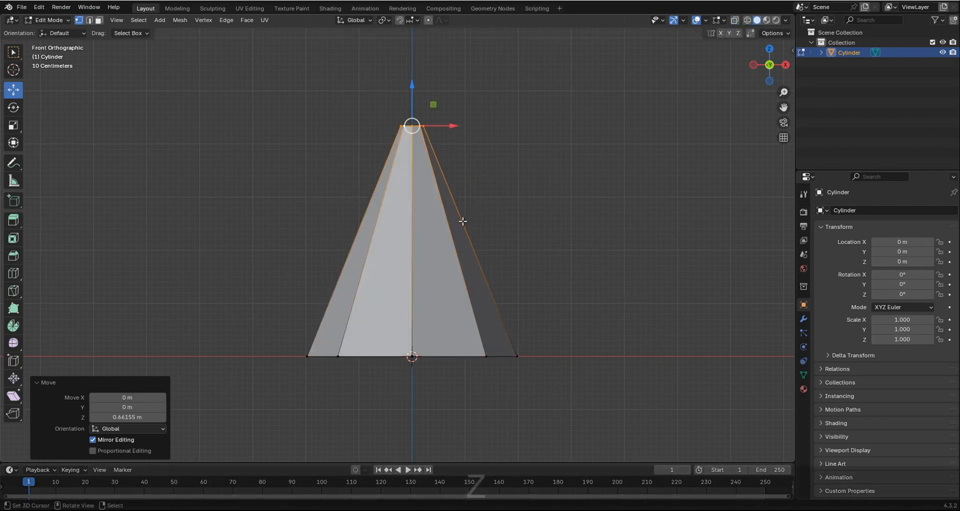
Shrink the top ring further to a scale of about 0.17 so the shape ends in a near point.
{"action": "middle_click_drag", "start_coordinate": [434, 189], "coordinate": [438, 236]}
{"action": "middle_click_drag", "start_coordinate": [438, 236], "coordinate": [442, 299], "text": "shift"}
{"action": "scroll", "coordinate": [443, 300], "scroll_direction": "up", "scroll_amount": 3}
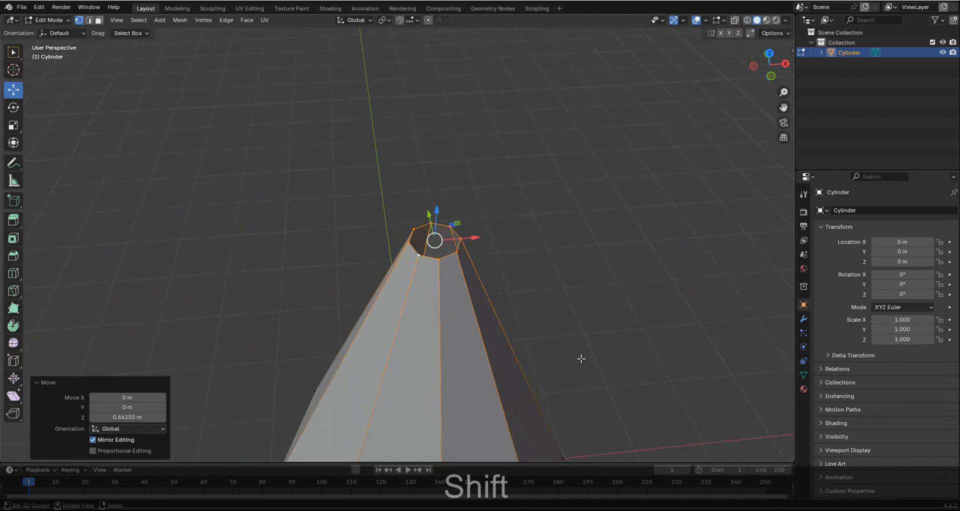
{"action": "key", "text": "s"}
{"action": "left_click", "coordinate": [463, 257]}
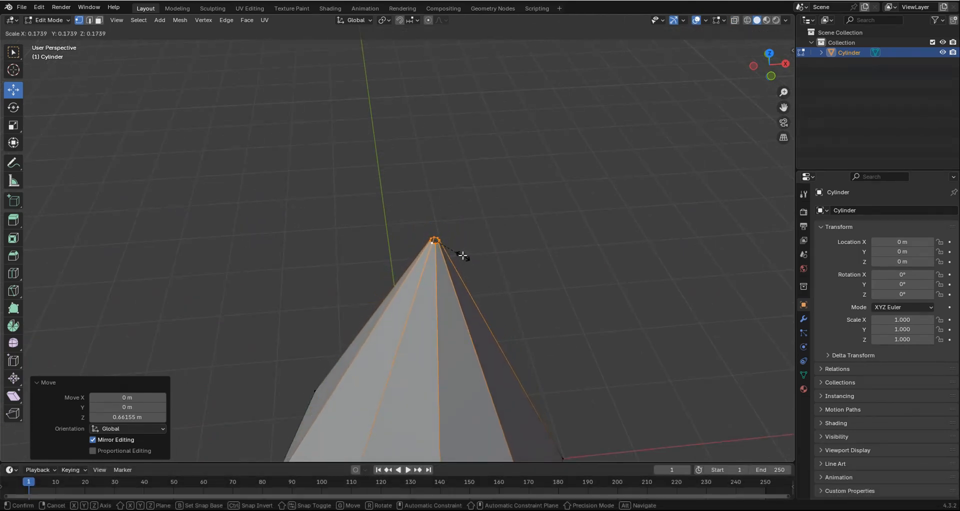
Try merging the top vertex ring at its center, test a loop cut around the cone, and undo the merge.
{"action": "scroll", "coordinate": [458, 264], "scroll_direction": "up", "scroll_amount": 3}
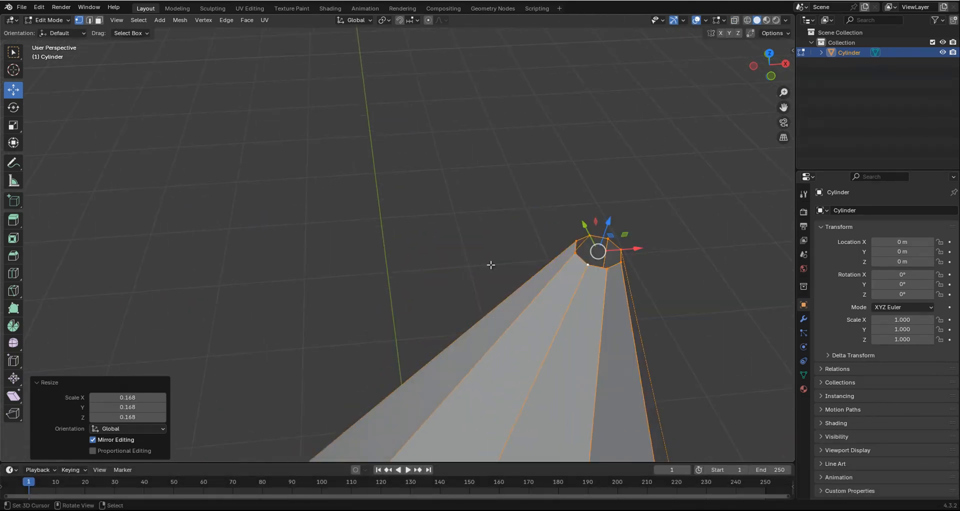
{"action": "key", "text": "m"}
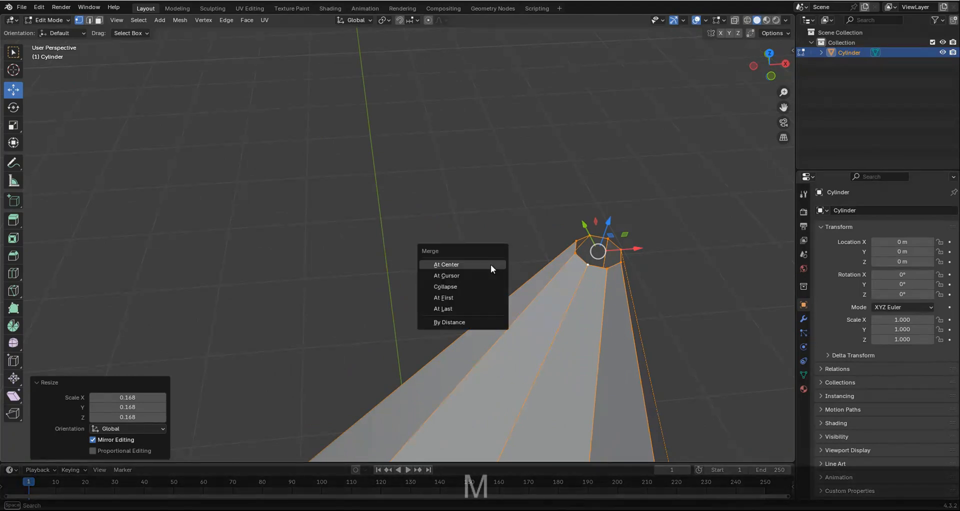
{"action": "left_click", "coordinate": [458, 264]}
{"action": "key", "text": "KP_Decimal"}
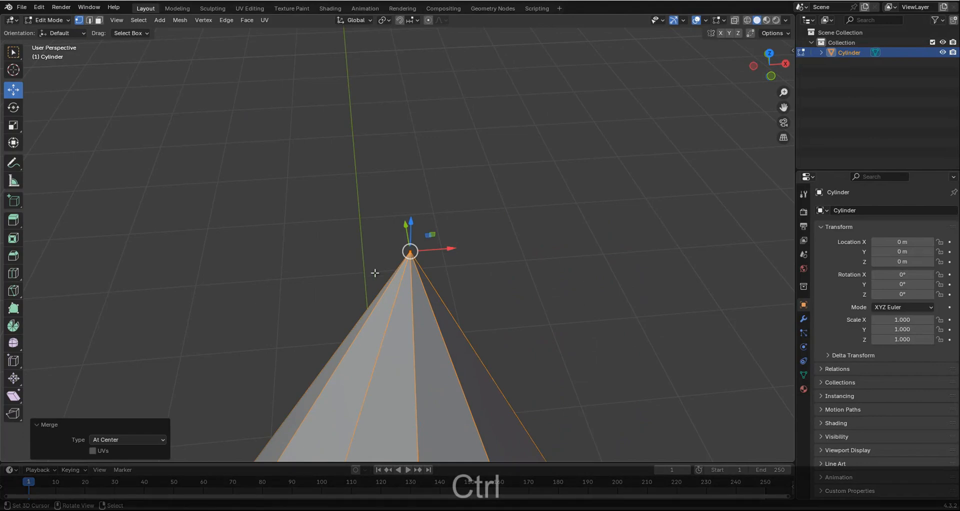
{"action": "middle_click_drag", "start_coordinate": [429, 259], "coordinate": [410, 300], "text": "shift"}
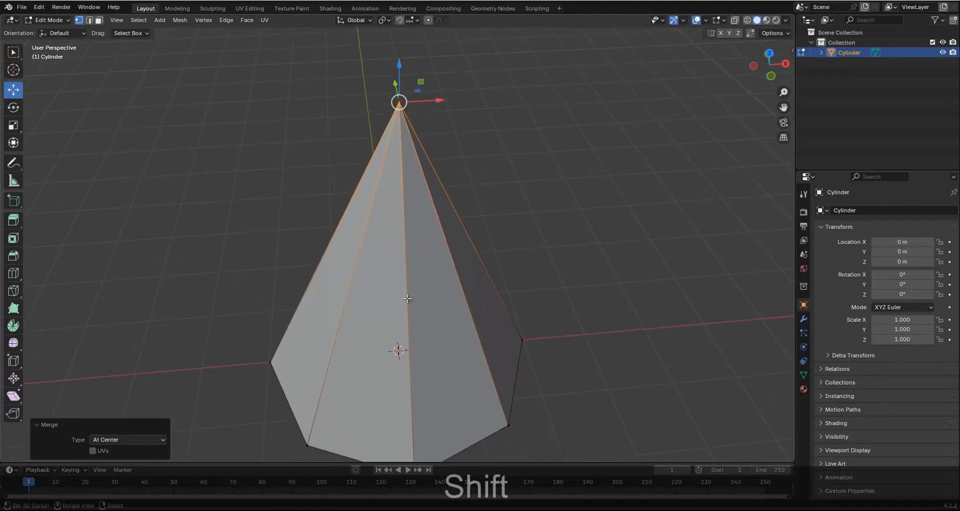
{"action": "key", "text": "ctrl+r"}
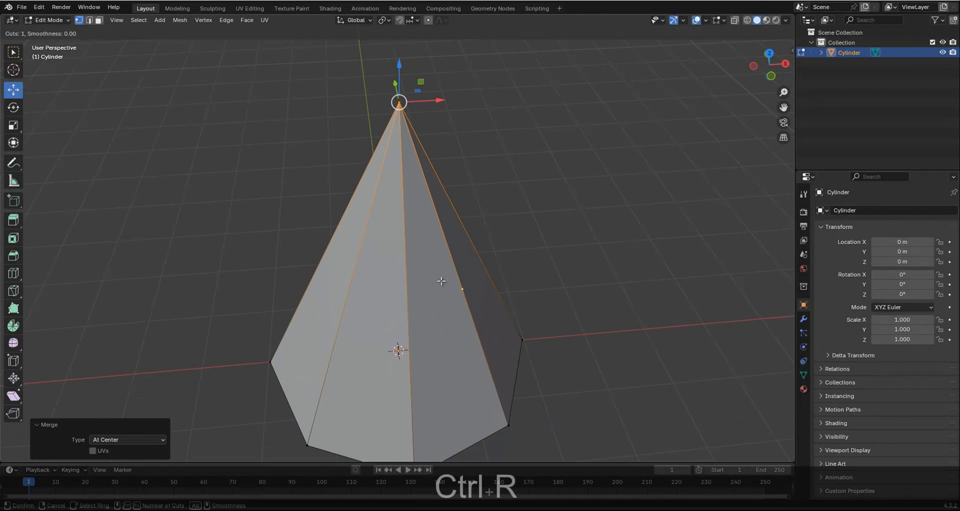
{"action": "right_click", "coordinate": [422, 288]}
{"action": "key", "text": "ctrl+z"}
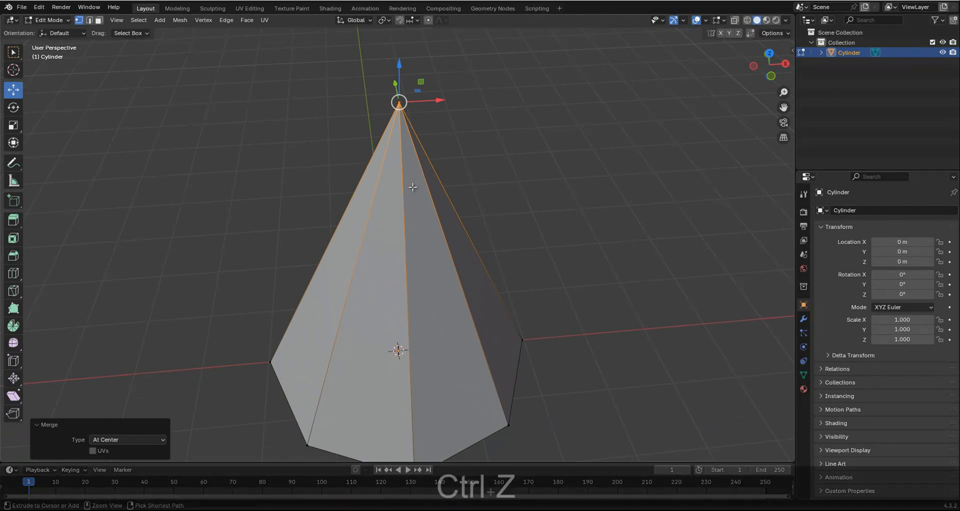
Close the small opening at the cone's tip by filling the selected top vertex ring with a face.
{"action": "middle_click_drag", "start_coordinate": [399, 103], "coordinate": [399, 187], "text": "shift"}
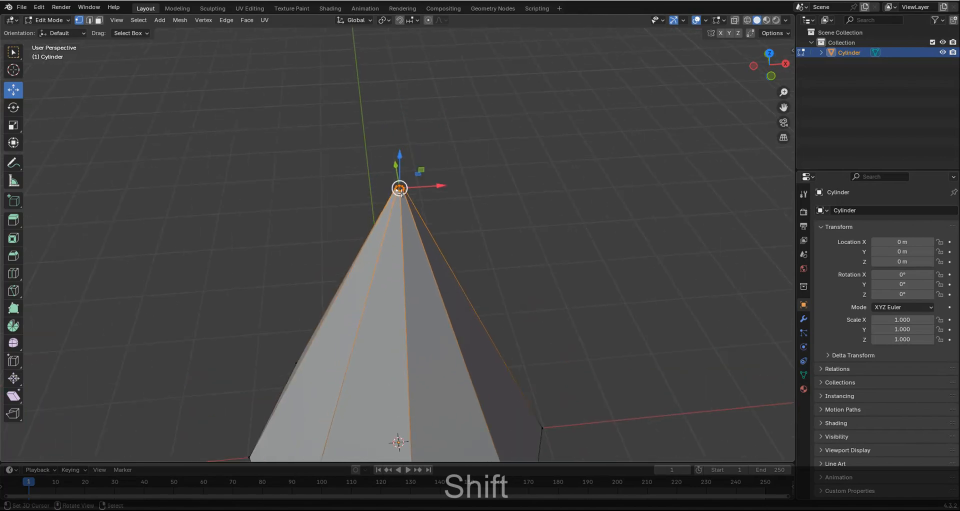
{"action": "scroll", "coordinate": [424, 194], "scroll_direction": "up", "scroll_amount": 5}
{"action": "middle_click_drag", "start_coordinate": [410, 85], "coordinate": [409, 228], "text": "shift"}
{"action": "key", "text": "f"}
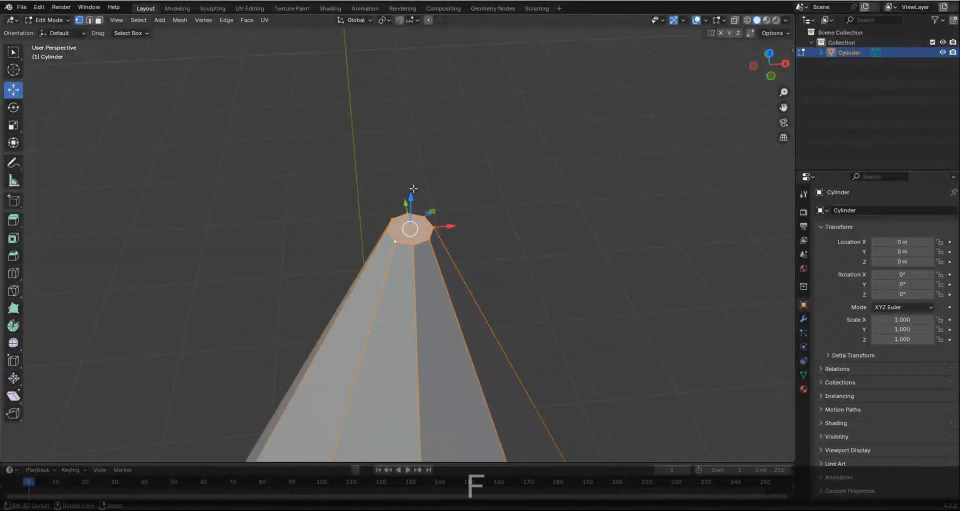
{"action": "scroll", "coordinate": [431, 268], "scroll_direction": "down", "scroll_amount": 2}
{"action": "scroll", "coordinate": [432, 267], "scroll_direction": "down", "scroll_amount": 5}
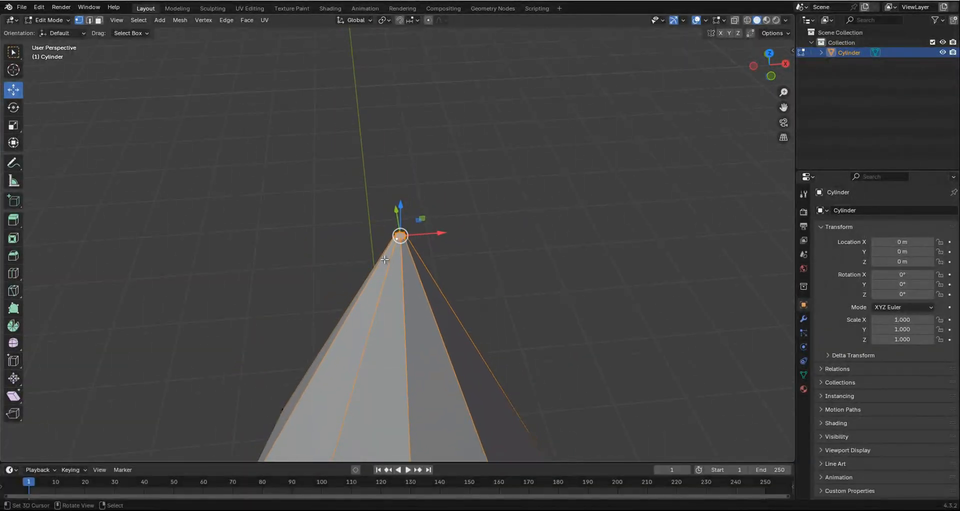
Add a single loop cut around the cone at mid-height, leaving its slide factor at 0.
{"action": "middle_click_drag", "start_coordinate": [401, 377], "coordinate": [401, 286], "text": "shift"}
{"action": "key", "text": "ctrl+r"}
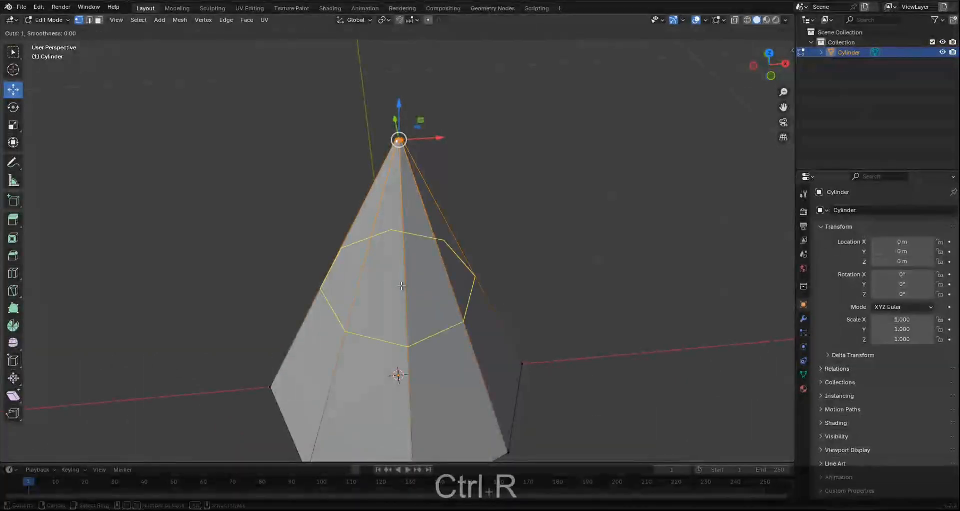
{"action": "left_click", "coordinate": [401, 286]}
{"action": "left_click", "coordinate": [401, 286]}
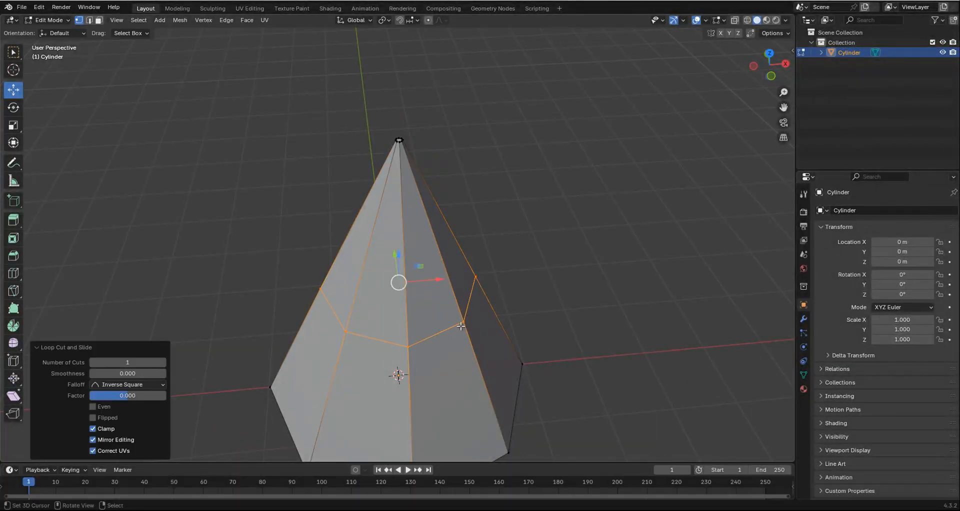
{"action": "scroll", "coordinate": [461, 324], "scroll_direction": "down", "scroll_amount": 1}
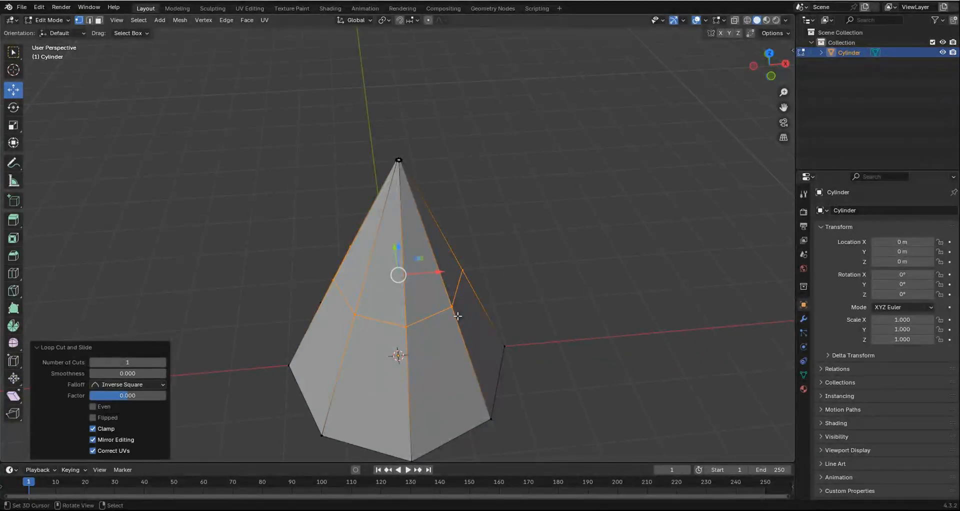
From the front view, bevel the mid-height loop with 3 segments and a width of about 1.58 m, and clear the selection.
{"action": "key", "text": "KP_1"}
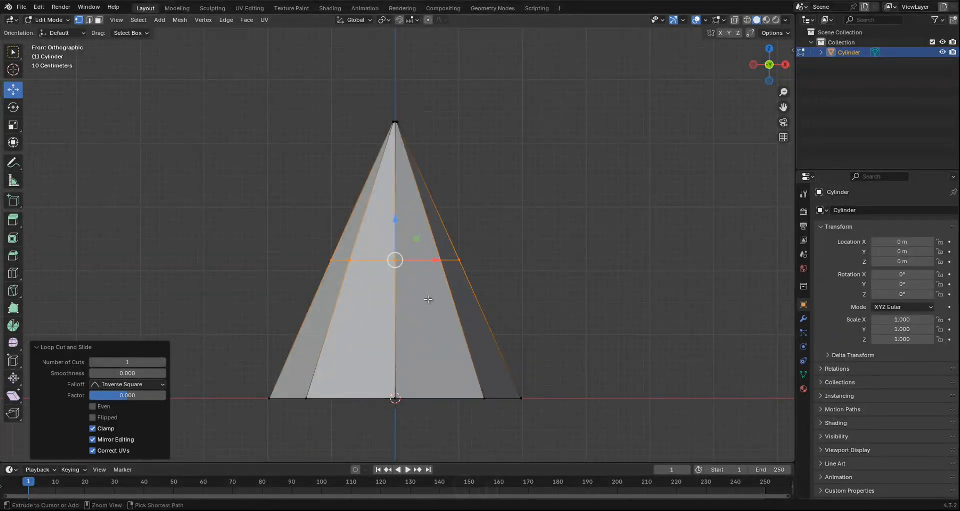
{"action": "key", "text": "ctrl+b"}
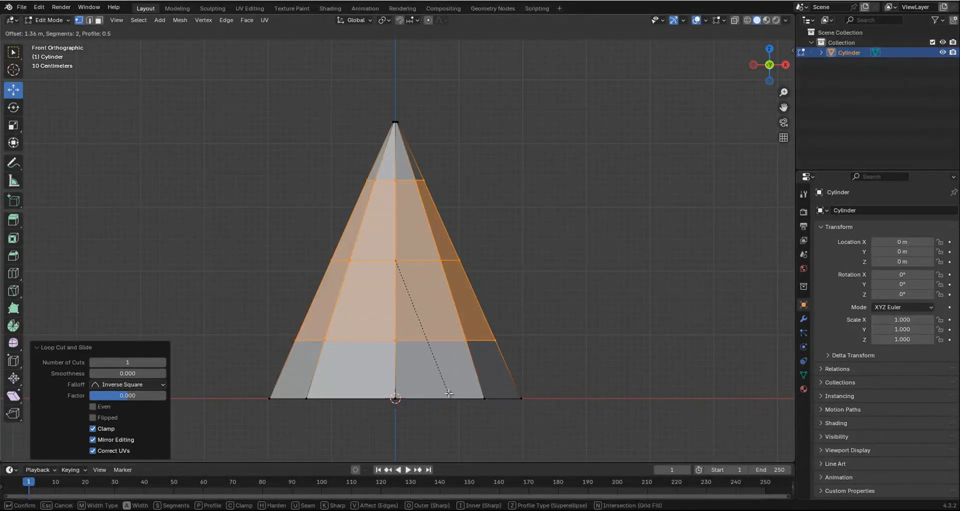
{"action": "scroll", "coordinate": [448, 393], "scroll_direction": "up", "scroll_amount": 1}
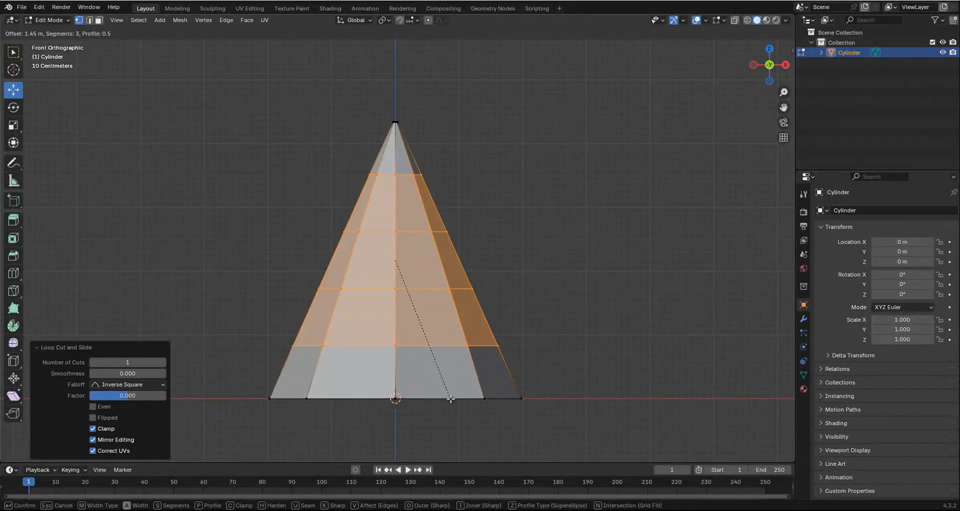
{"action": "left_click", "coordinate": [452, 400]}
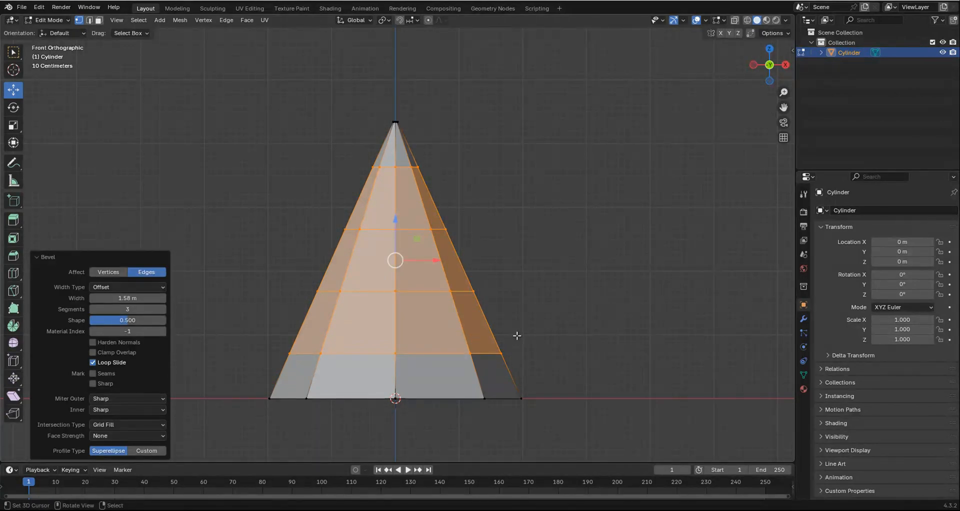
{"action": "key", "text": "alt+a"}
Show the mesh in wireframe, select the whole second ring above the base, and move it about 0.105 m along X.
{"action": "scroll", "coordinate": [515, 332], "scroll_direction": "down", "scroll_amount": 1}
{"action": "scroll", "coordinate": [424, 299], "scroll_direction": "down", "scroll_amount": 2, "text": "shift"}
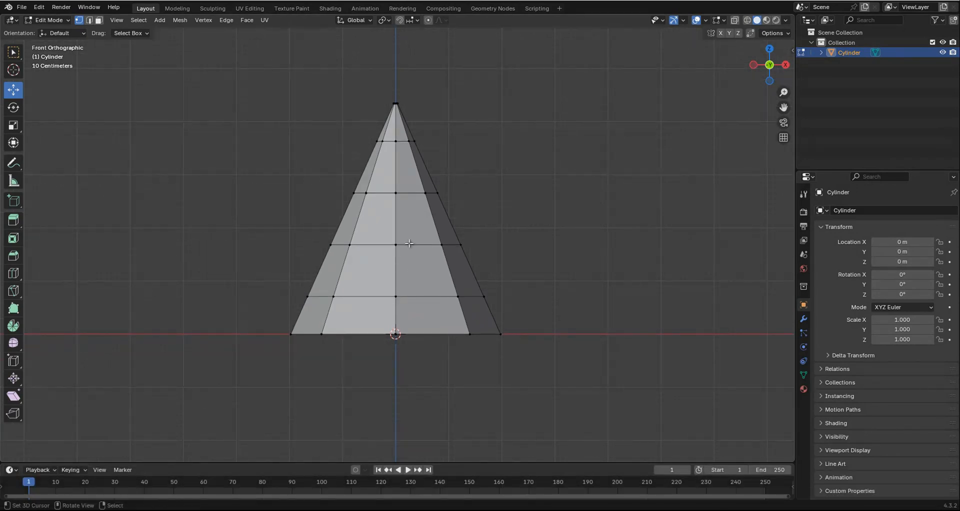
{"action": "scroll", "coordinate": [415, 265], "scroll_direction": "down", "scroll_amount": 1, "text": "shift"}
{"action": "scroll", "coordinate": [420, 286], "scroll_direction": "up", "scroll_amount": 1}
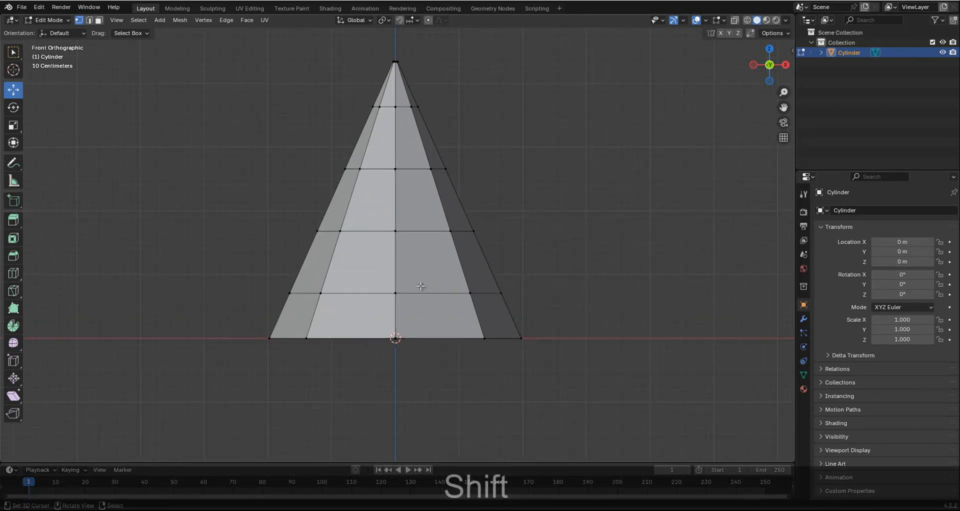
{"action": "scroll", "coordinate": [389, 277], "scroll_direction": "up", "scroll_amount": 1, "text": "shift"}
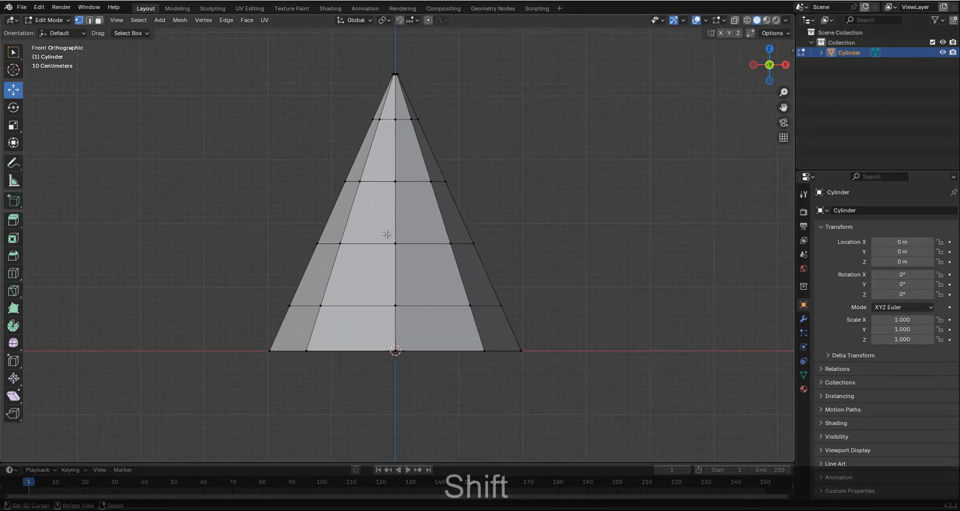
{"action": "left_click", "coordinate": [417, 243], "text": "alt"}
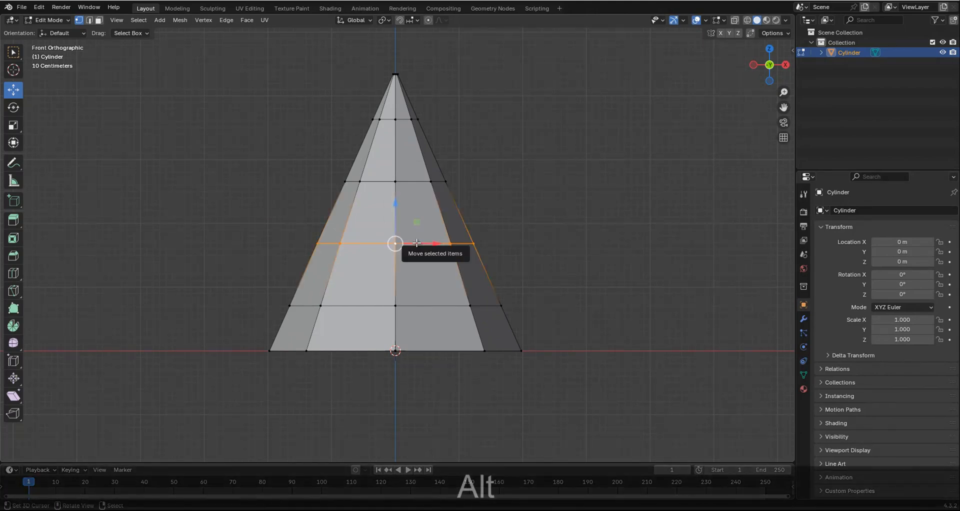
{"action": "key", "text": "z"}
{"action": "left_click", "coordinate": [378, 240]}
{"action": "key", "text": "b"}
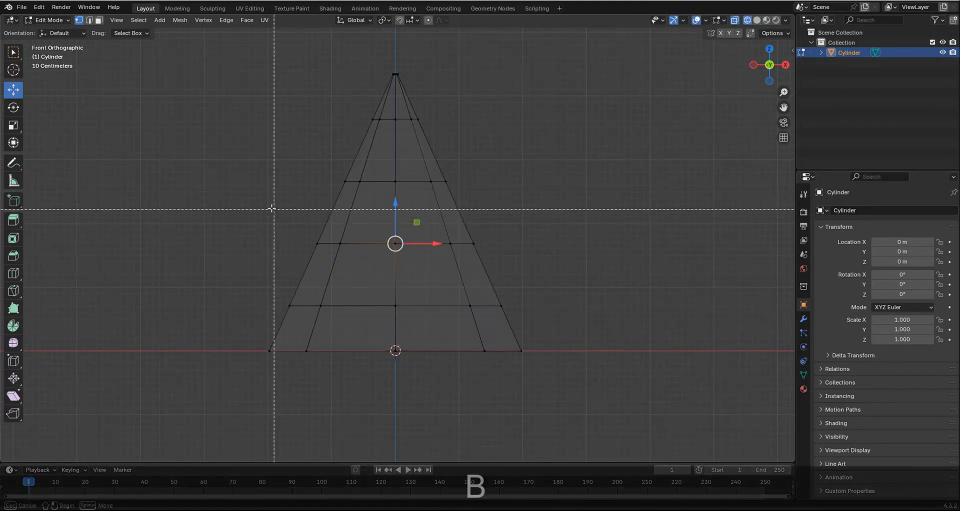
{"action": "left_click_drag", "start_coordinate": [266, 202], "coordinate": [598, 266]}
{"action": "scroll", "coordinate": [454, 242], "scroll_direction": "down", "scroll_amount": 2, "text": "shift"}
{"action": "scroll", "coordinate": [450, 235], "scroll_direction": "up", "scroll_amount": 1}
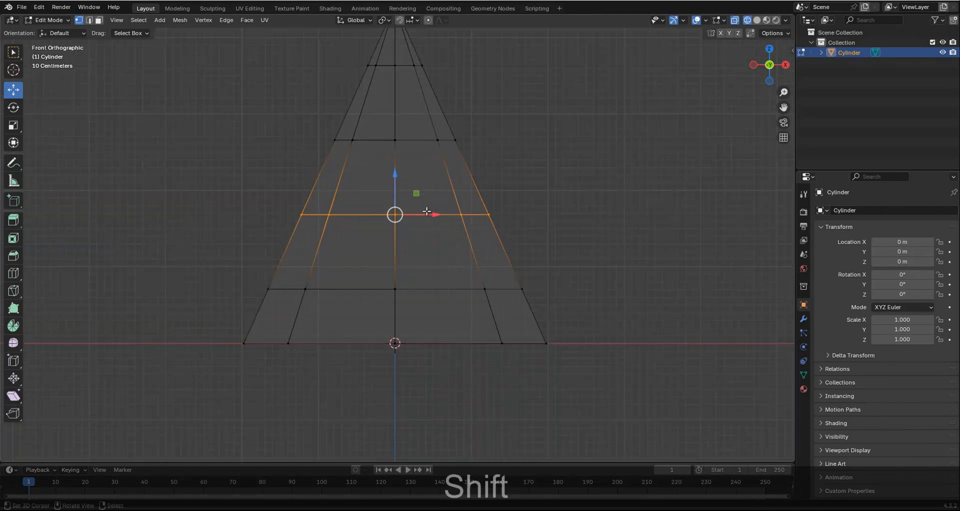
{"action": "left_click_drag", "start_coordinate": [436, 216], "coordinate": [445, 216]}
Select the whole ring just below the tip and move it about -0.079 m along X.
{"action": "scroll", "coordinate": [461, 257], "scroll_direction": "down", "scroll_amount": 1}
{"action": "scroll", "coordinate": [476, 290], "scroll_direction": "up", "scroll_amount": 2, "text": "shift"}
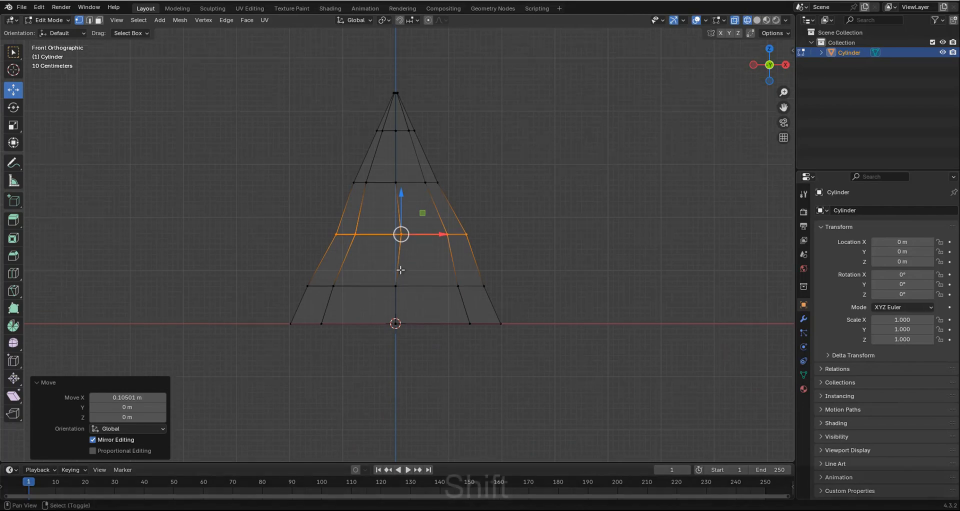
{"action": "scroll", "coordinate": [400, 155], "scroll_direction": "up", "scroll_amount": 1}
{"action": "left_click", "coordinate": [388, 136], "text": "alt"}
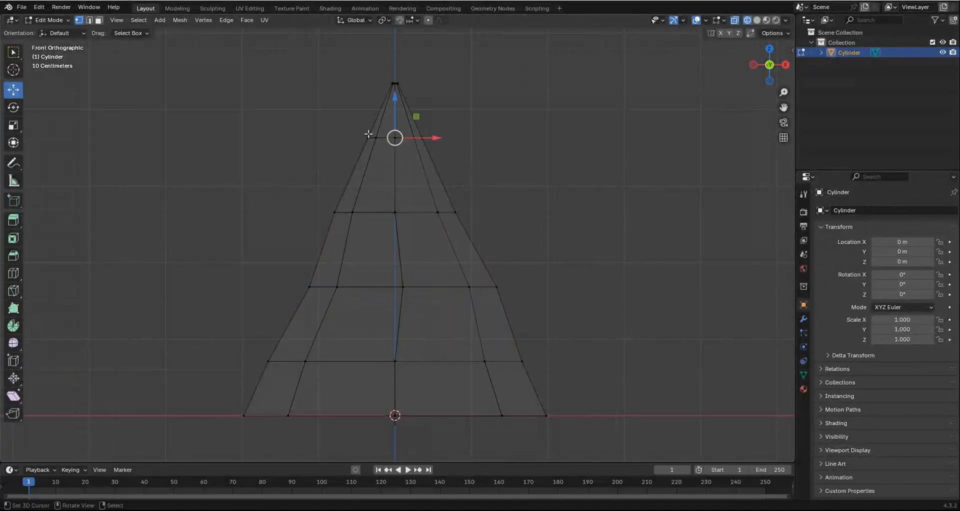
{"action": "key", "text": "b"}
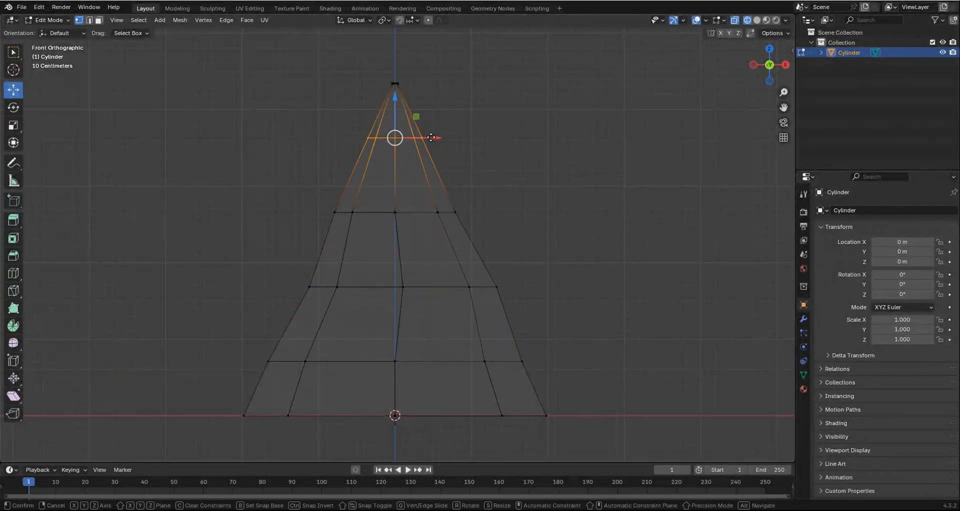
{"action": "left_click_drag", "start_coordinate": [428, 137], "coordinate": [427, 138]}
{"action": "scroll", "coordinate": [468, 233], "scroll_direction": "down", "scroll_amount": 2}
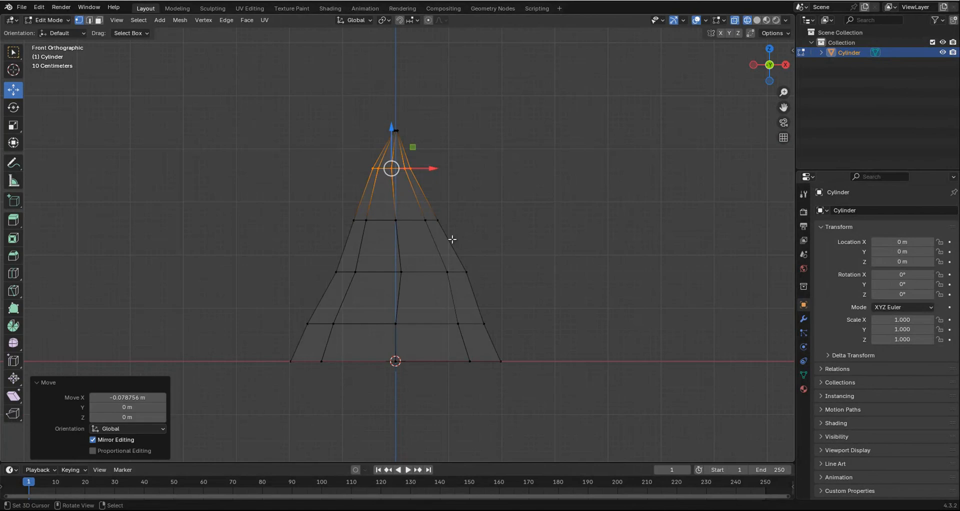
Select the whole first ring above the base, front and back, and nudge it slightly along X.
{"action": "scroll", "coordinate": [452, 240], "scroll_direction": "down", "scroll_amount": 3, "text": "shift"}
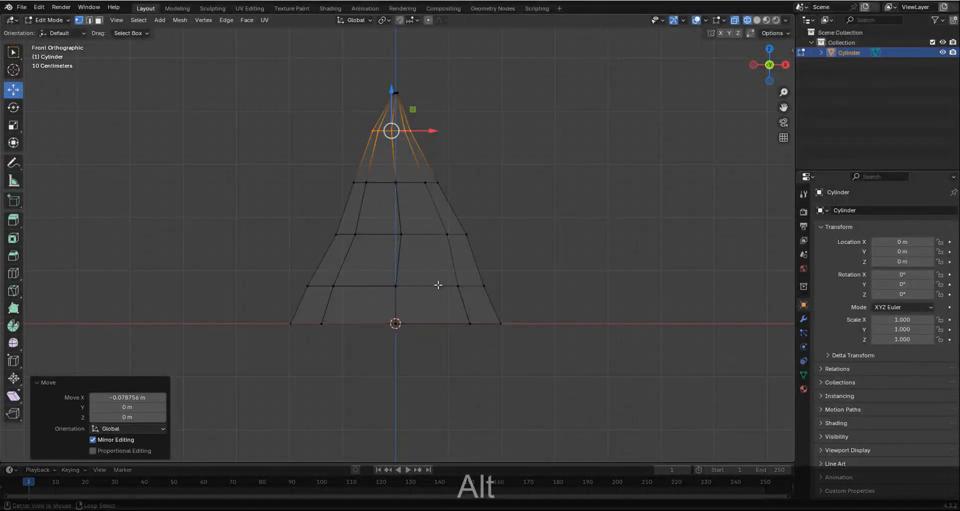
{"action": "left_click", "coordinate": [438, 285], "text": "alt"}
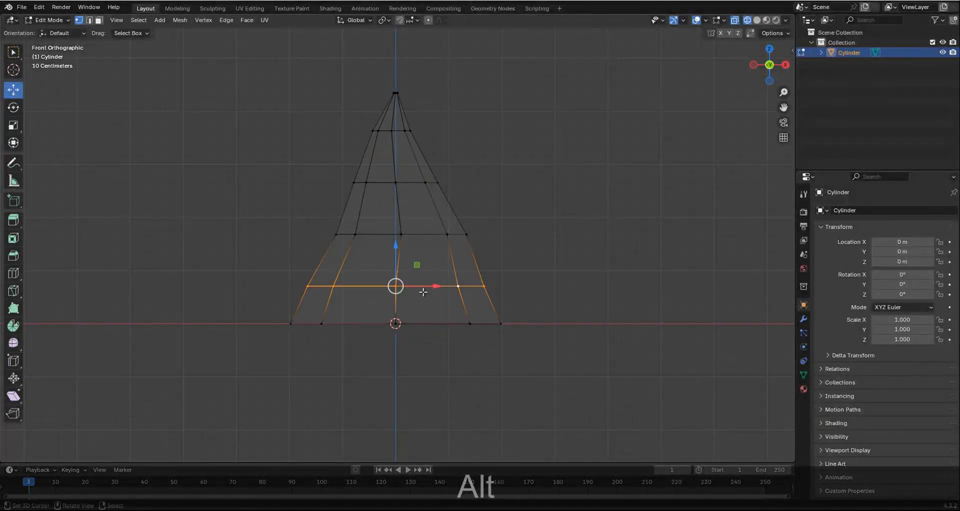
{"action": "key", "text": "alt+a"}
{"action": "key", "text": "b"}
{"action": "left_click_drag", "start_coordinate": [242, 258], "coordinate": [546, 313]}
{"action": "scroll", "coordinate": [618, 316], "scroll_direction": "up", "scroll_amount": 2}
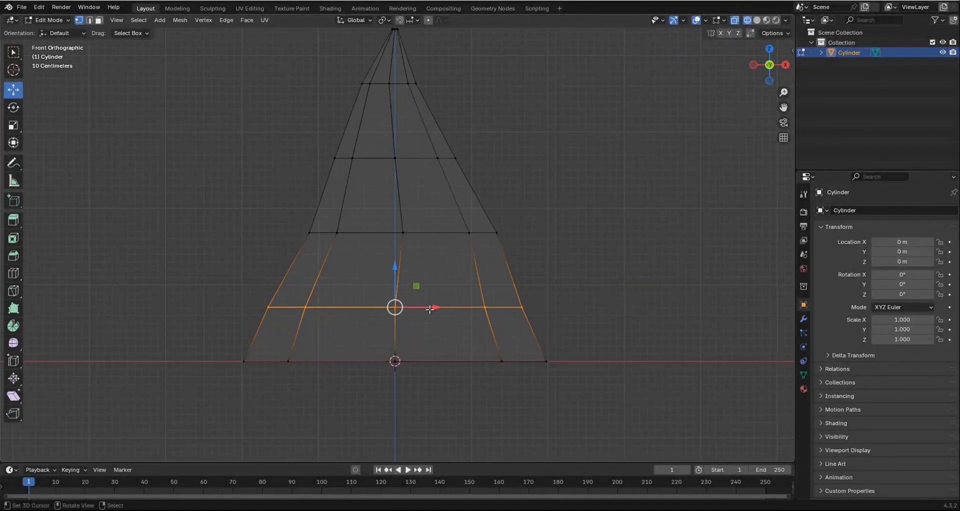
{"action": "left_click_drag", "start_coordinate": [429, 309], "coordinate": [431, 310]}
Return to Object Mode with solid shading and inspect the reshaped cone from its front and base.
{"action": "key", "text": "Tab"}
{"action": "scroll", "coordinate": [479, 311], "scroll_direction": "down", "scroll_amount": 1}
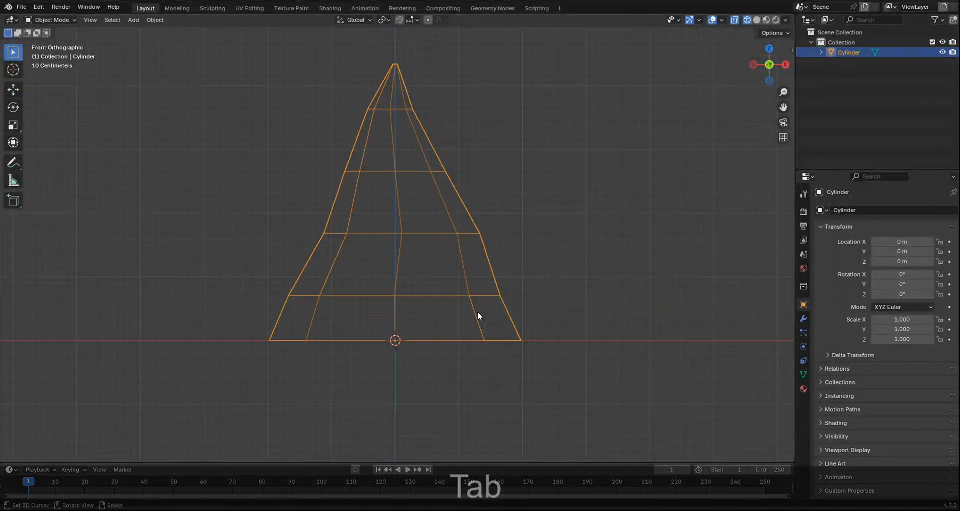
{"action": "key", "text": "z"}
{"action": "left_click", "coordinate": [496, 314]}
{"action": "key", "text": "alt+a"}
{"action": "mouse_move", "coordinate": [467, 289]}
{"action": "middle_mouse_down"}
{"action": "mouse_move", "coordinate": [445, 272]}
{"action": "mouse_move", "coordinate": [444, 341]}
{"action": "mouse_move", "coordinate": [433, 193]}
{"action": "mouse_move", "coordinate": [447, 271]}
{"action": "mouse_move", "coordinate": [427, 280]}
{"action": "mouse_move", "coordinate": [426, 268]}
{"action": "mouse_move", "coordinate": [450, 311]}
{"action": "mouse_move", "coordinate": [440, 296]}
{"action": "middle_mouse_up"}
{"action": "key", "text": "KP_1"}
{"action": "scroll", "coordinate": [416, 226], "scroll_direction": "up", "scroll_amount": 3}
{"action": "right_click", "coordinate": [440, 276]}
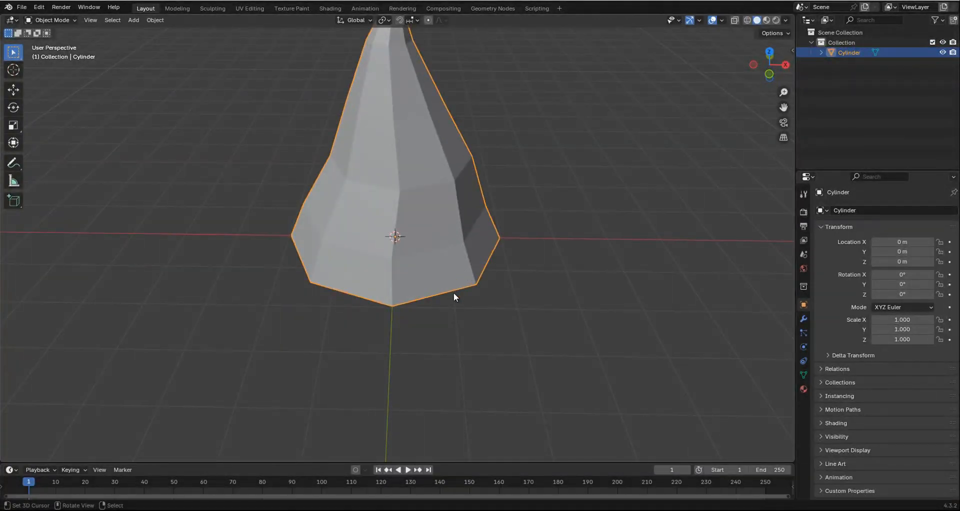
In Edit Mode with edge selection, pick one front edge of the cone's base and move it about -0.305 m along Z.
{"action": "key", "text": "Tab"}
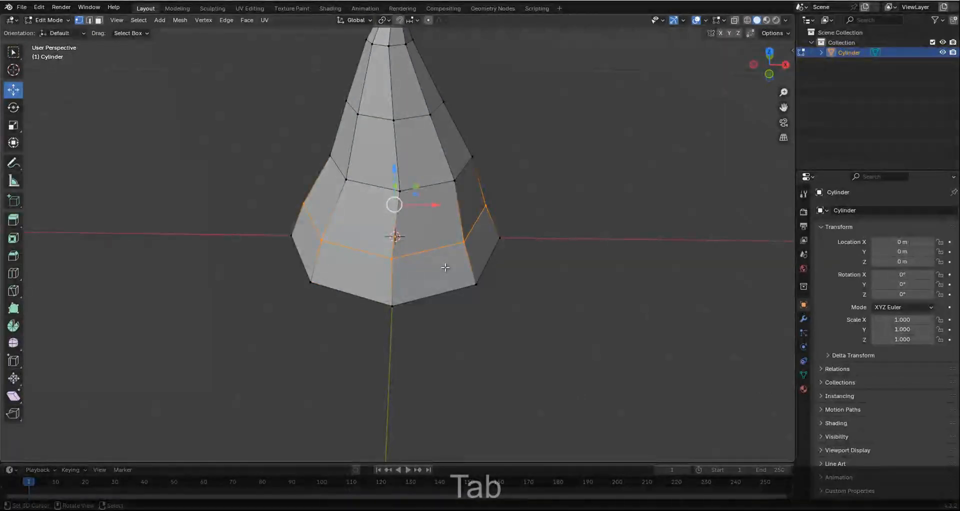
{"action": "key", "text": "ctrl+Tab"}
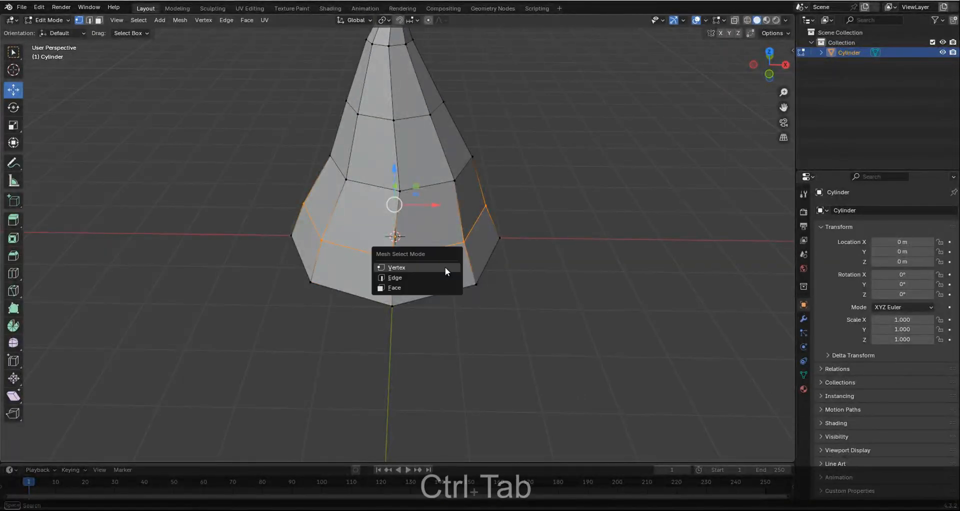
{"action": "left_click", "coordinate": [420, 278]}
{"action": "left_click", "coordinate": [436, 296]}
{"action": "middle_click_drag", "start_coordinate": [436, 296], "coordinate": [465, 284]}
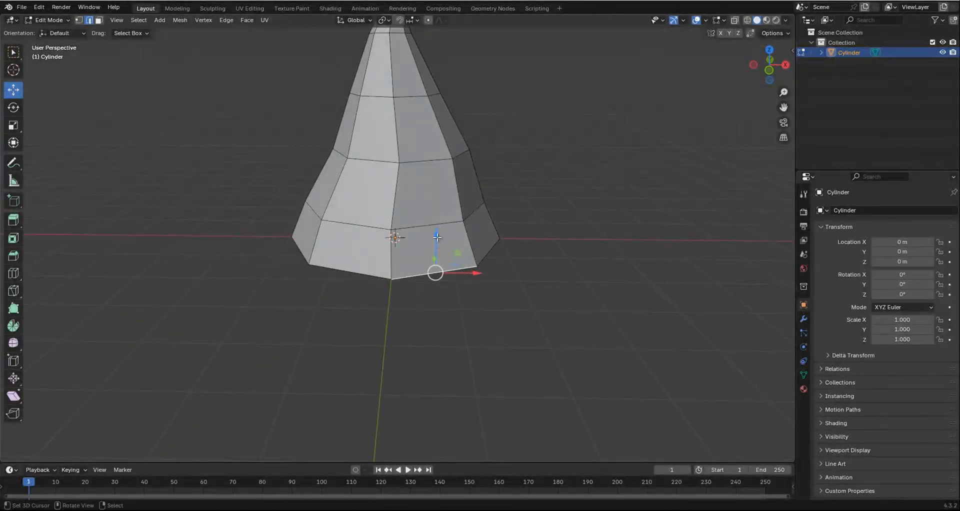
{"action": "left_click_drag", "start_coordinate": [437, 237], "coordinate": [442, 257]}
{"action": "middle_click_drag", "start_coordinate": [442, 257], "coordinate": [491, 255]}
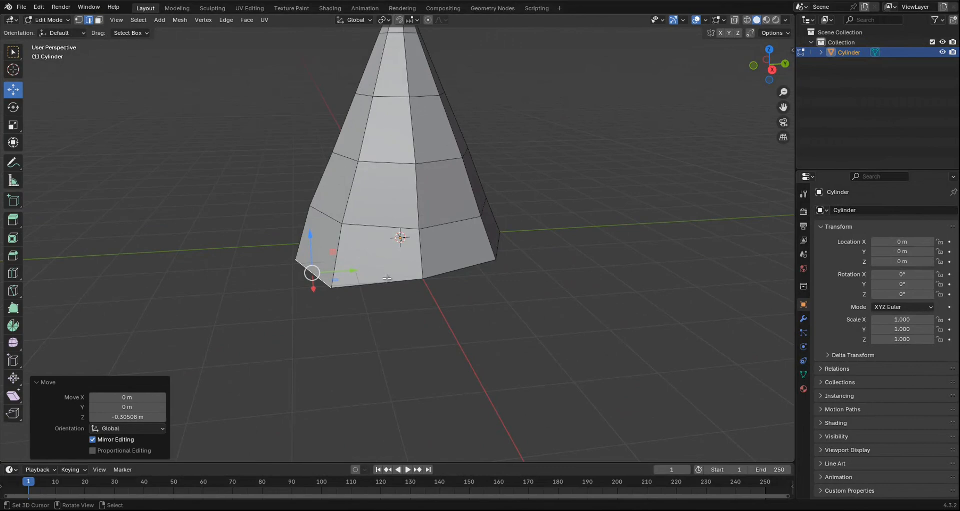
Select another edge of the cone's base on the opposite side and move it about -0.314 m along Z.
{"action": "middle_click_drag", "start_coordinate": [386, 279], "coordinate": [339, 283]}
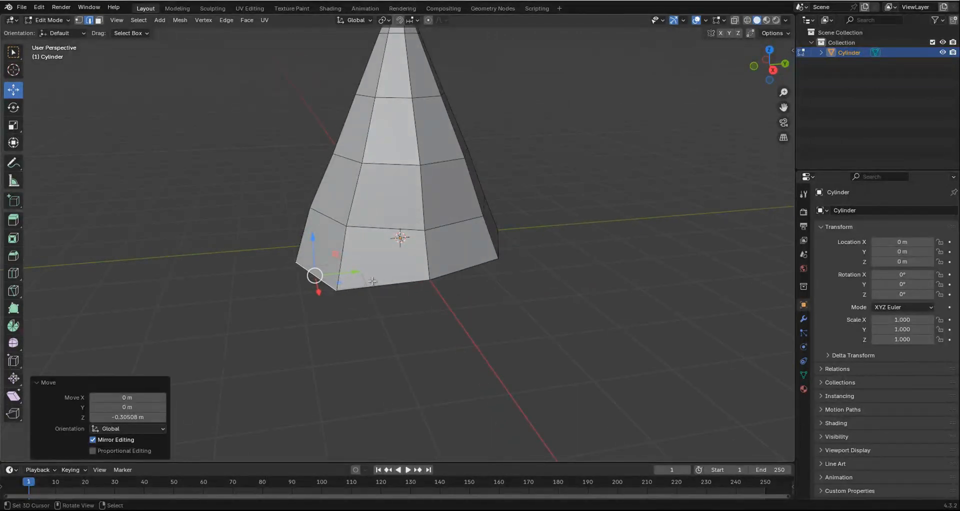
{"action": "middle_click_drag", "start_coordinate": [476, 266], "coordinate": [444, 268]}
{"action": "right_click", "coordinate": [493, 261]}
{"action": "middle_click_drag", "start_coordinate": [536, 275], "coordinate": [551, 276]}
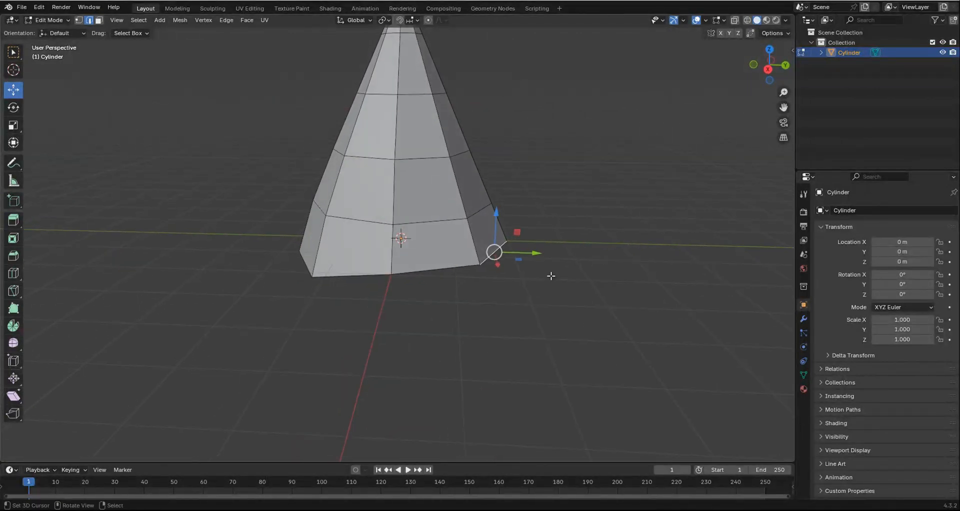
{"action": "left_click_drag", "start_coordinate": [488, 215], "coordinate": [504, 231]}
{"action": "middle_click_drag", "start_coordinate": [504, 231], "coordinate": [521, 284]}
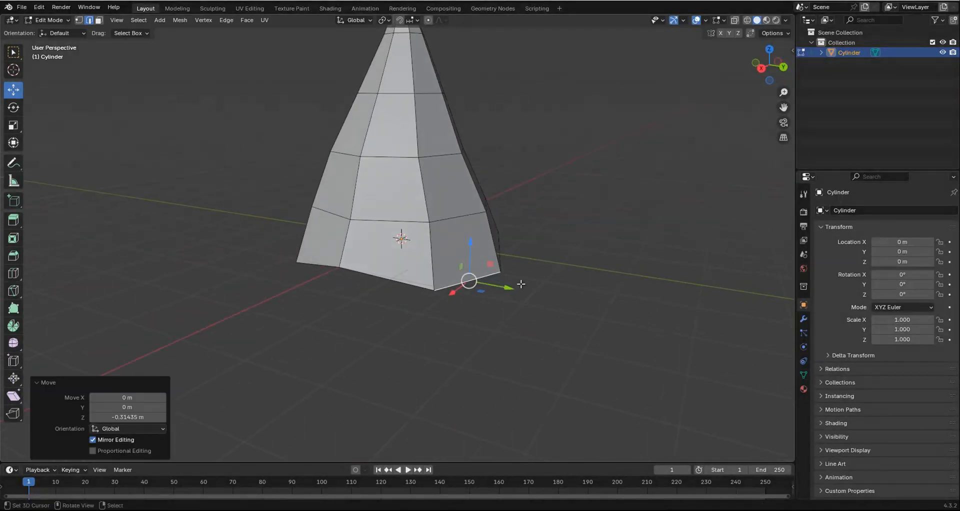
{"action": "left_click_drag", "start_coordinate": [513, 287], "coordinate": [513, 288]}
Select the whole open edge loop at the cone's base and scale it by about 1.092.
{"action": "middle_click_drag", "start_coordinate": [376, 255], "coordinate": [450, 298]}
{"action": "left_click", "coordinate": [400, 221], "text": "alt"}
{"action": "key", "text": "s"}
{"action": "key", "text": "shift"}
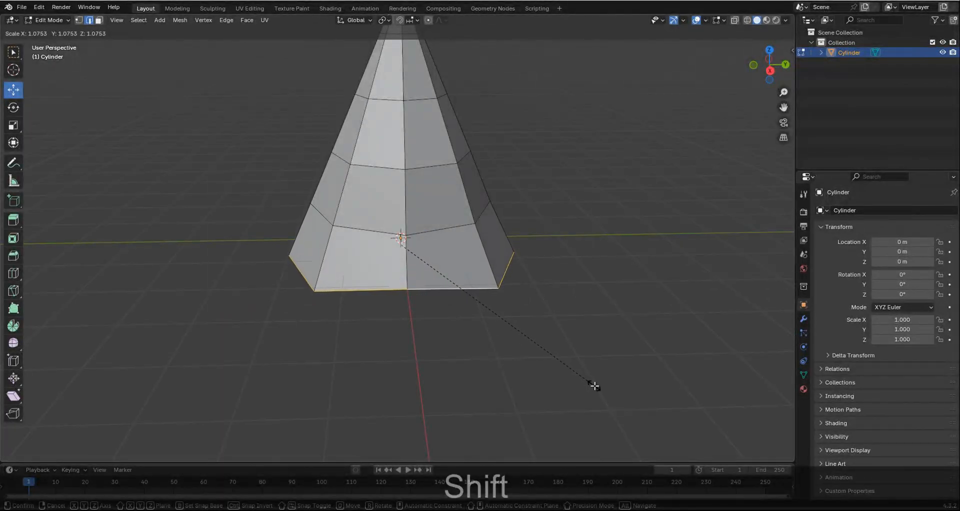
{"action": "left_click", "coordinate": [628, 379]}
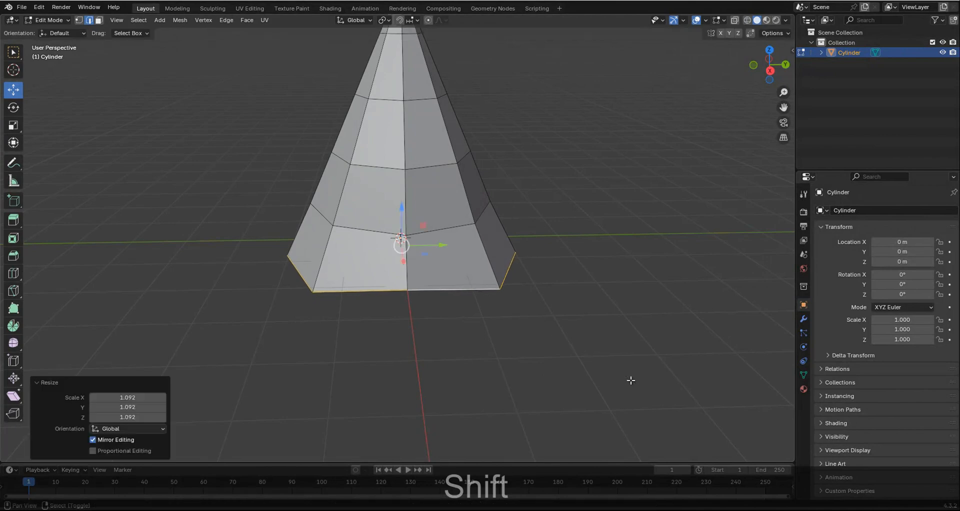
Return to Object Mode, deselect the cone and inspect its silhouette in front orthographic view.
{"action": "middle_click_drag", "start_coordinate": [630, 380], "coordinate": [473, 256]}
{"action": "key", "text": "KP_2"}
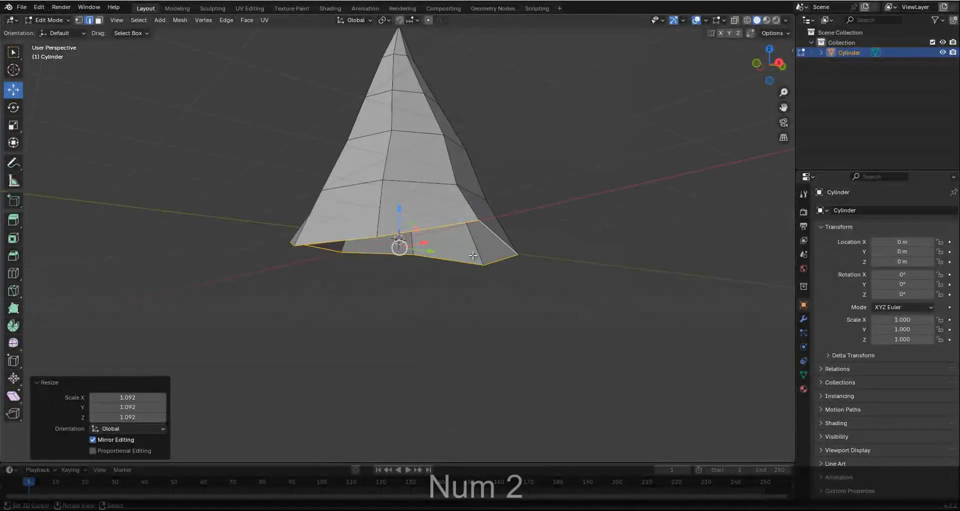
{"action": "key", "text": "KP_1"}
{"action": "scroll", "coordinate": [499, 253], "scroll_direction": "down", "scroll_amount": 2}
{"action": "key", "text": "Tab"}
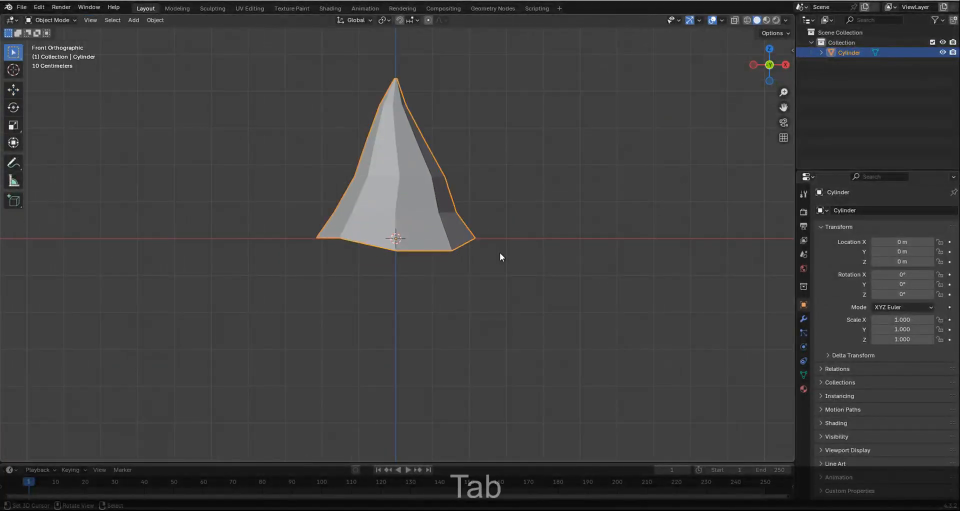
{"action": "key", "text": "a"}
{"action": "scroll", "coordinate": [450, 240], "scroll_direction": "down", "scroll_amount": 2}
{"action": "scroll", "coordinate": [435, 229], "scroll_direction": "up", "scroll_amount": 4}
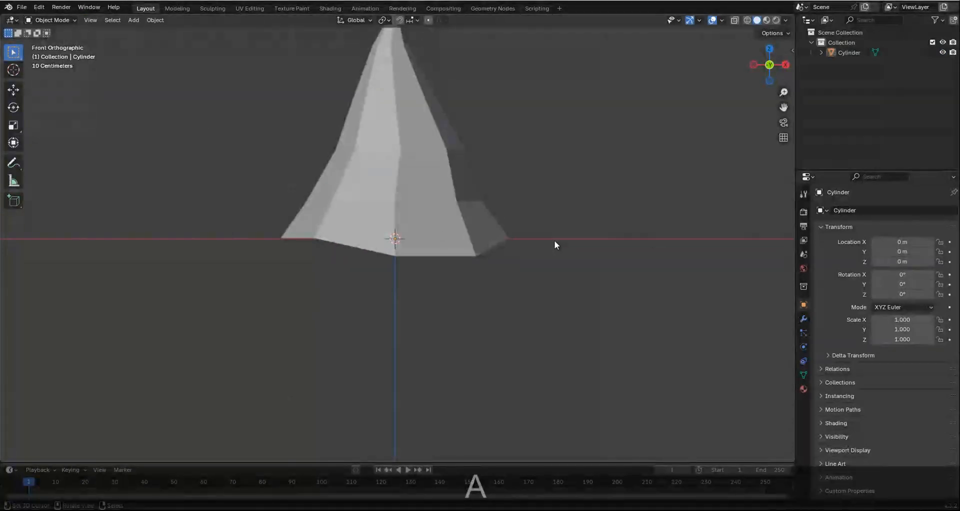
{"action": "mouse_move", "coordinate": [555, 242]}
{"action": "middle_mouse_down"}
{"action": "mouse_move", "coordinate": [508, 182]}
{"action": "mouse_move", "coordinate": [399, 195]}
{"action": "mouse_move", "coordinate": [380, 237]}
{"action": "mouse_move", "coordinate": [455, 229]}
{"action": "mouse_move", "coordinate": [511, 196]}
{"action": "mouse_move", "coordinate": [559, 228]}
{"action": "mouse_move", "coordinate": [535, 294]}
{"action": "mouse_move", "coordinate": [453, 250]}
{"action": "mouse_move", "coordinate": [450, 261]}
{"action": "mouse_move", "coordinate": [508, 242]}
{"action": "mouse_move", "coordinate": [411, 193]}
{"action": "mouse_move", "coordinate": [568, 249]}
{"action": "mouse_move", "coordinate": [508, 253]}
{"action": "mouse_move", "coordinate": [548, 234]}
{"action": "middle_mouse_up"}
In Edit Mode, select the two lowest vertical edges on one side of the cone and nudge them slightly along X.
{"action": "key", "text": "Tab"}
{"action": "scroll", "coordinate": [438, 233], "scroll_direction": "up", "scroll_amount": 3}
{"action": "middle_click_drag", "start_coordinate": [479, 240], "coordinate": [414, 280]}
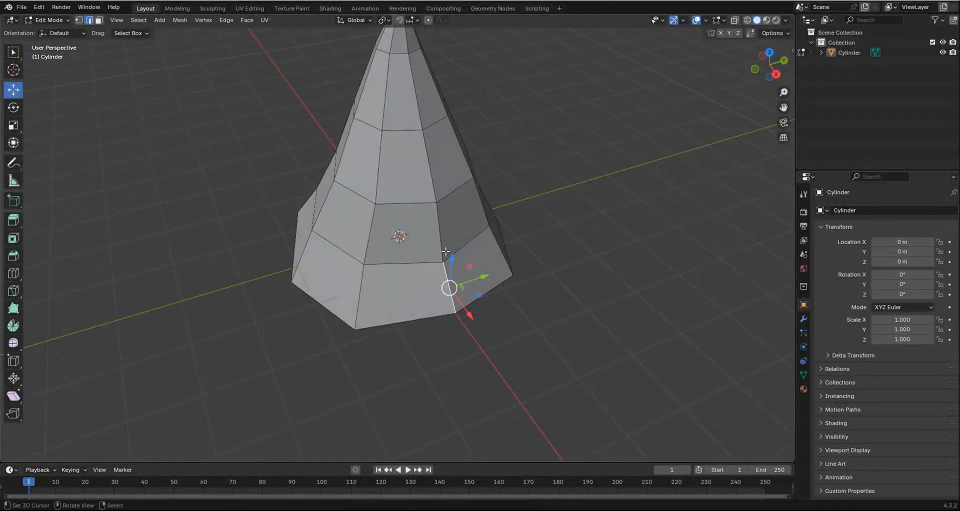
{"action": "middle_click_drag", "start_coordinate": [446, 251], "coordinate": [525, 206]}
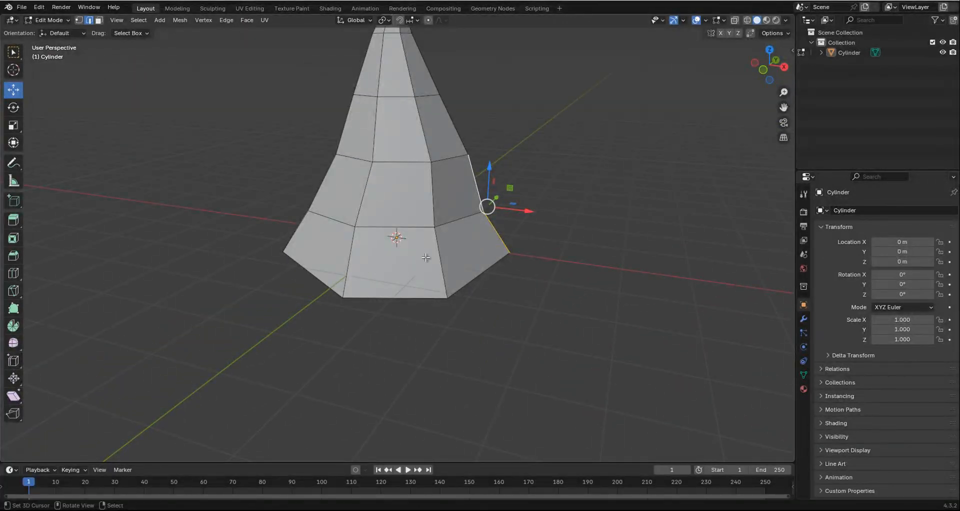
{"action": "middle_click_drag", "start_coordinate": [452, 260], "coordinate": [526, 234]}
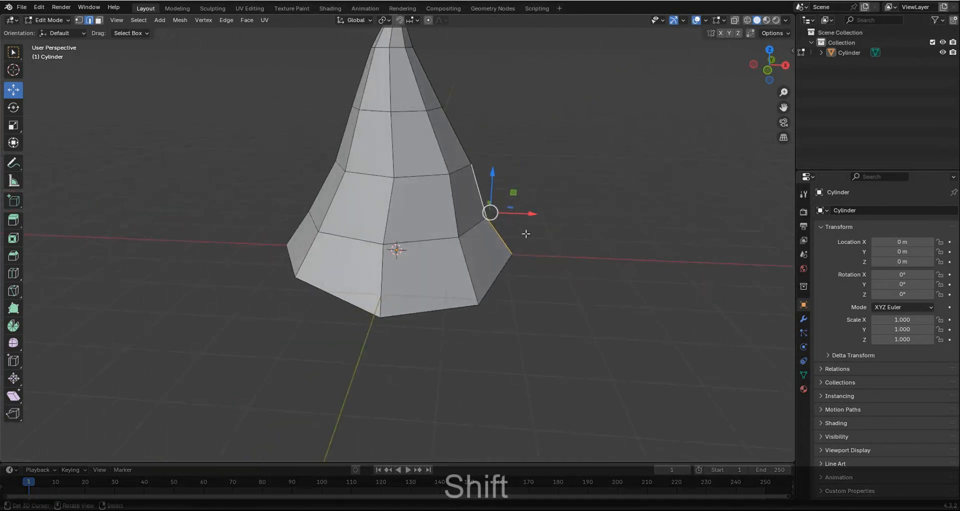
{"action": "left_click_drag", "start_coordinate": [531, 216], "coordinate": [537, 214]}
{"action": "middle_click_drag", "start_coordinate": [537, 214], "coordinate": [535, 238]}
Adjust vertical edges on another side of the cone's lower half, then check the shape in Object Mode from the front.
{"action": "left_click", "coordinate": [436, 187]}
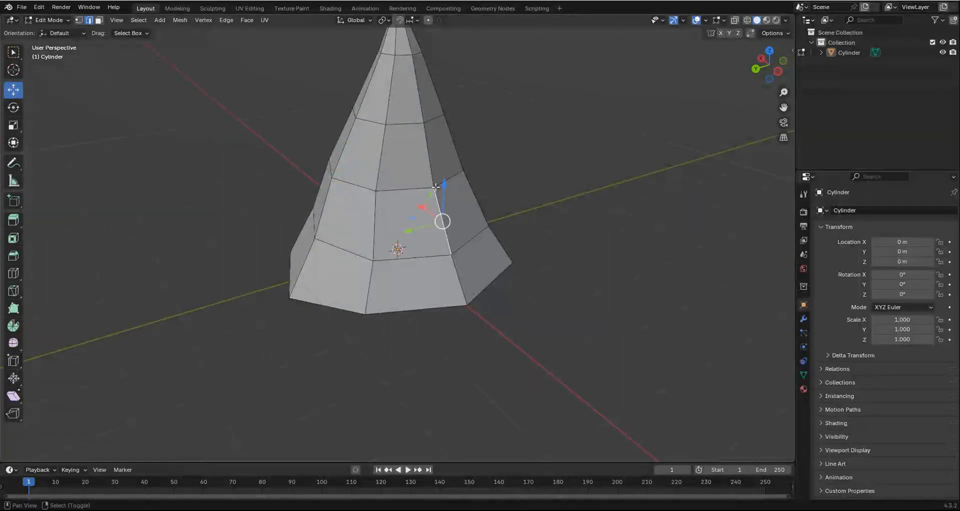
{"action": "left_click", "coordinate": [434, 180], "text": "shift"}
{"action": "middle_click_drag", "start_coordinate": [434, 180], "coordinate": [479, 158]}
{"action": "middle_click_drag", "start_coordinate": [496, 265], "coordinate": [515, 224]}
{"action": "left_click_drag", "start_coordinate": [438, 186], "coordinate": [446, 186]}
{"action": "key", "text": "Tab"}
{"action": "middle_click_drag", "start_coordinate": [538, 239], "coordinate": [503, 243]}
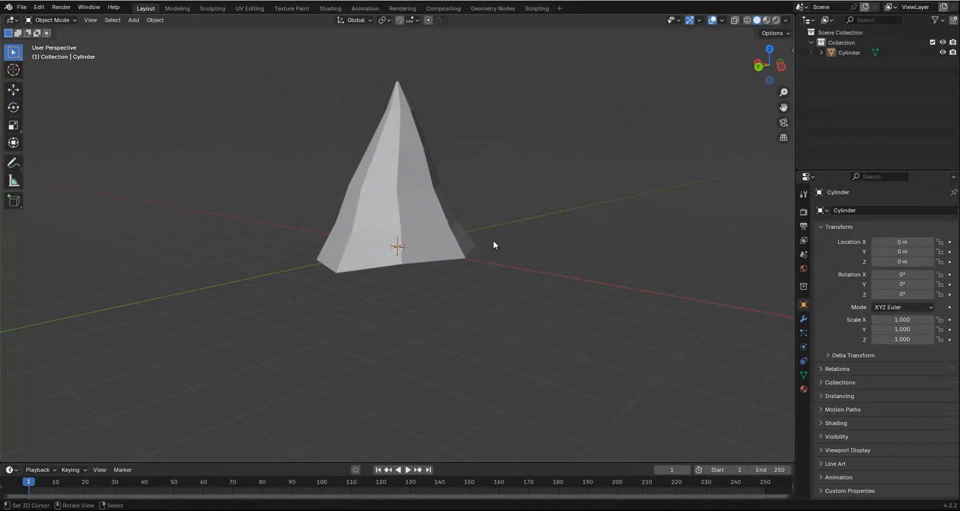
{"action": "key", "text": "KP_1"}
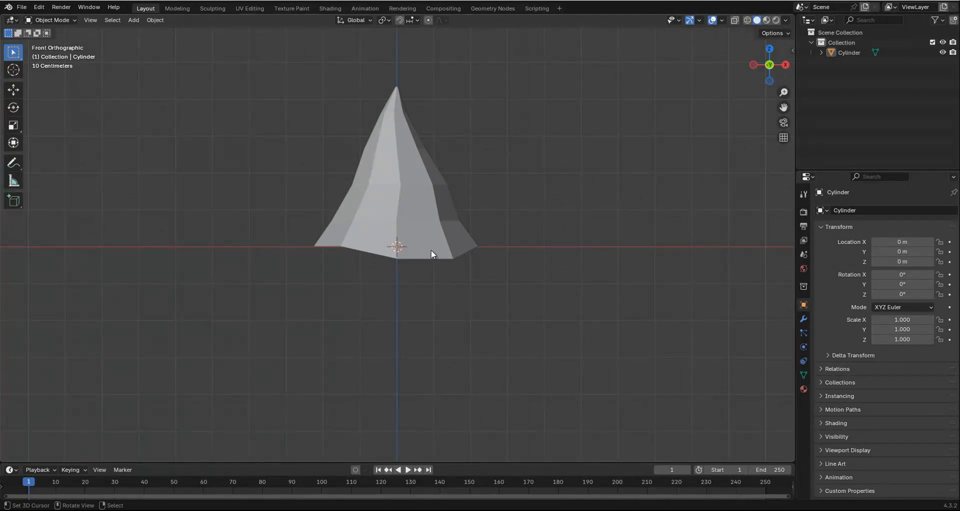
Duplicate the cone in place and move the copy down to about -0.830 m on Z with the Move tool.
{"action": "left_click", "coordinate": [409, 180]}
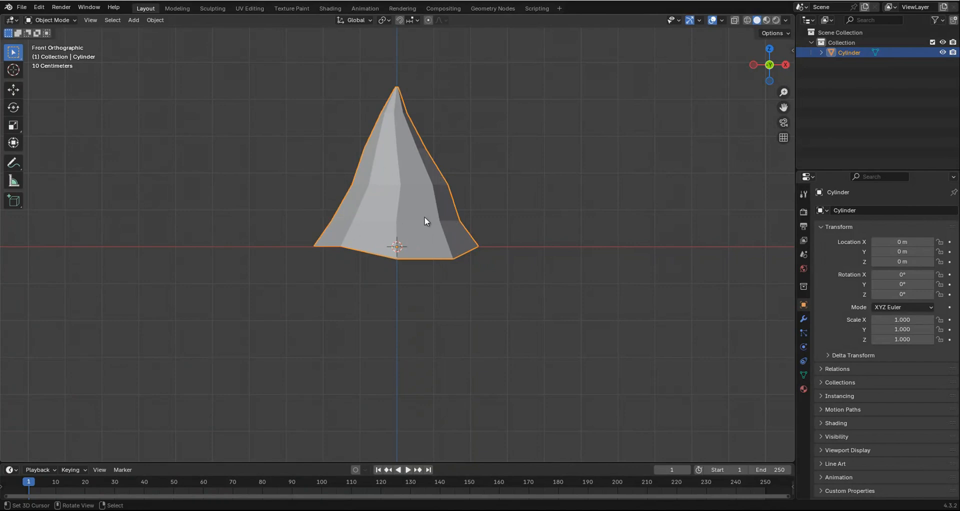
{"action": "key", "text": "shift+d"}
{"action": "right_click", "coordinate": [494, 257]}
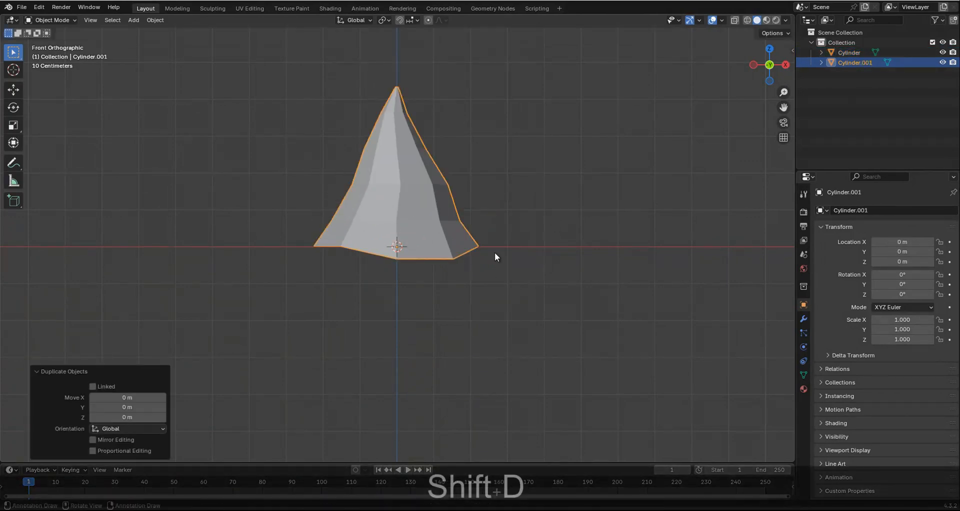
{"action": "left_click", "coordinate": [18, 89]}
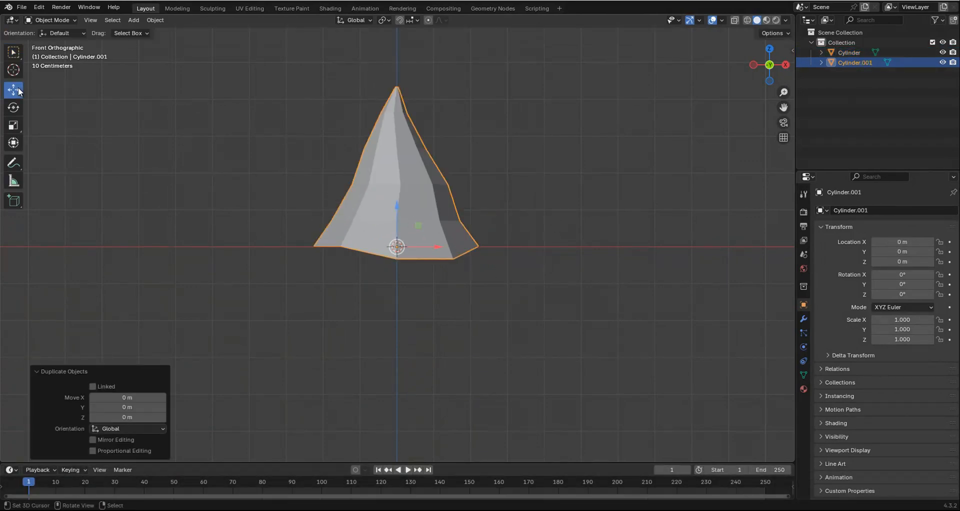
{"action": "left_click_drag", "start_coordinate": [396, 205], "coordinate": [387, 234]}
{"action": "key", "text": "a"}
{"action": "key", "text": "a"}
{"action": "scroll", "coordinate": [521, 301], "scroll_direction": "down", "scroll_amount": 3}
{"action": "scroll", "coordinate": [412, 240], "scroll_direction": "down", "scroll_amount": 1, "text": "shift"}
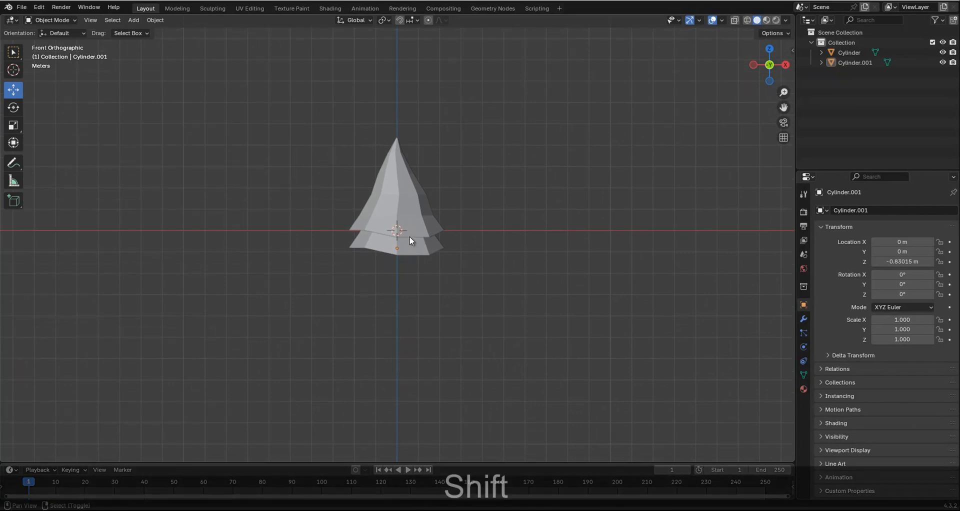
Lower the duplicated cone further, to about -1.551 m on Z, as the tree's second tier.
{"action": "scroll", "coordinate": [419, 247], "scroll_direction": "up", "scroll_amount": 3}
{"action": "left_click", "coordinate": [420, 248]}
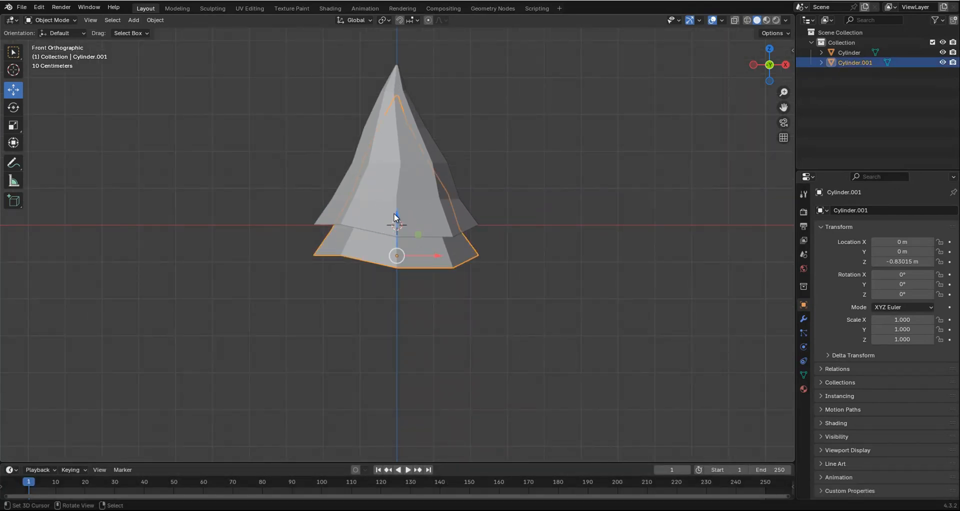
{"action": "left_click_drag", "start_coordinate": [392, 216], "coordinate": [396, 244]}
{"action": "scroll", "coordinate": [415, 240], "scroll_direction": "down", "scroll_amount": 3, "text": "shift"}
Duplicate the second tier and move the copy about -1.293 m along Z to form a third tier.
{"action": "key", "text": "shift+d"}
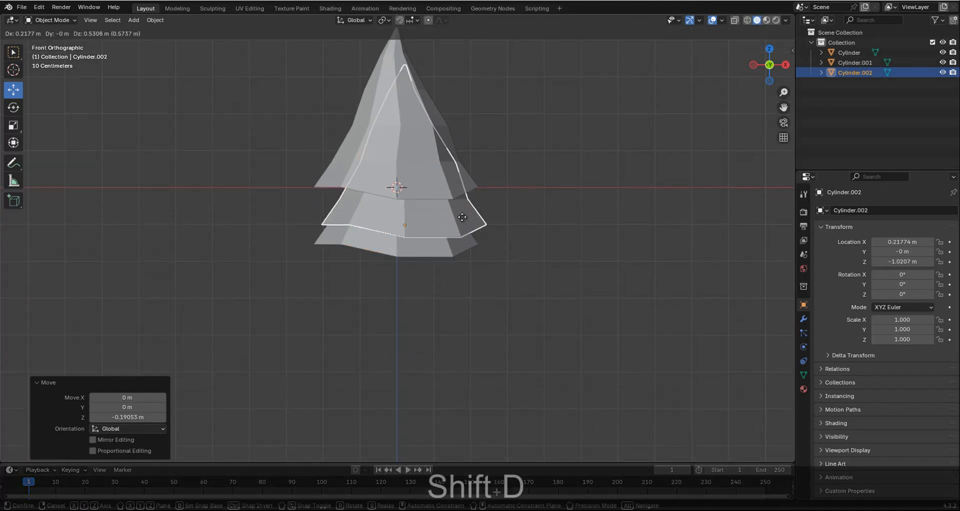
{"action": "right_click", "coordinate": [440, 215]}
{"action": "left_click_drag", "start_coordinate": [391, 206], "coordinate": [402, 256]}
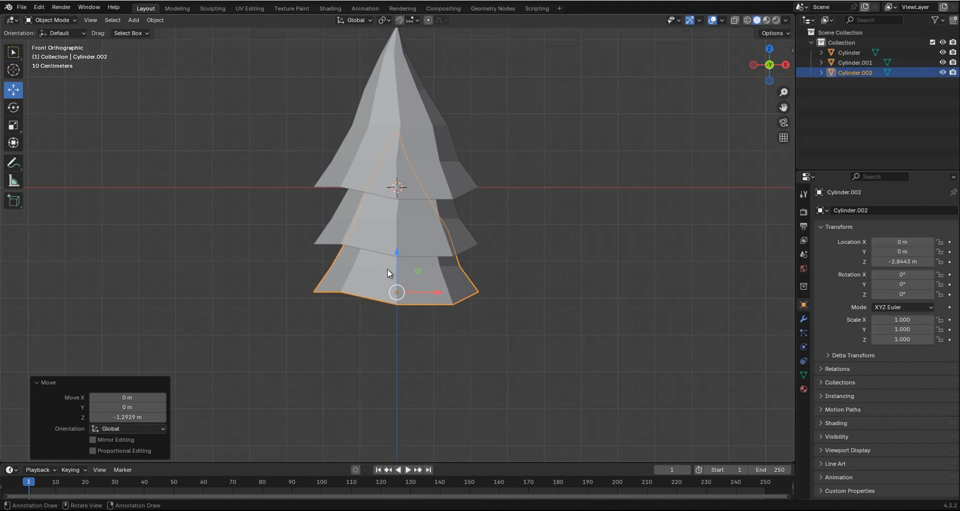
In Edit Mode, scale the third tier's base loop by about 1.153 using smooth proportional editing with a size of about 2.144.
{"action": "key", "text": "Tab"}
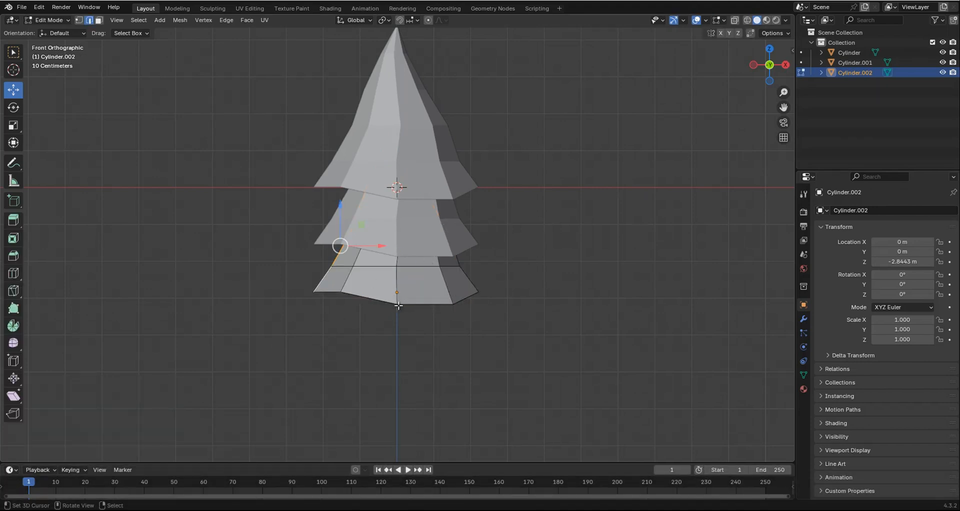
{"action": "left_click", "coordinate": [423, 303], "text": "alt"}
{"action": "key", "text": "s"}
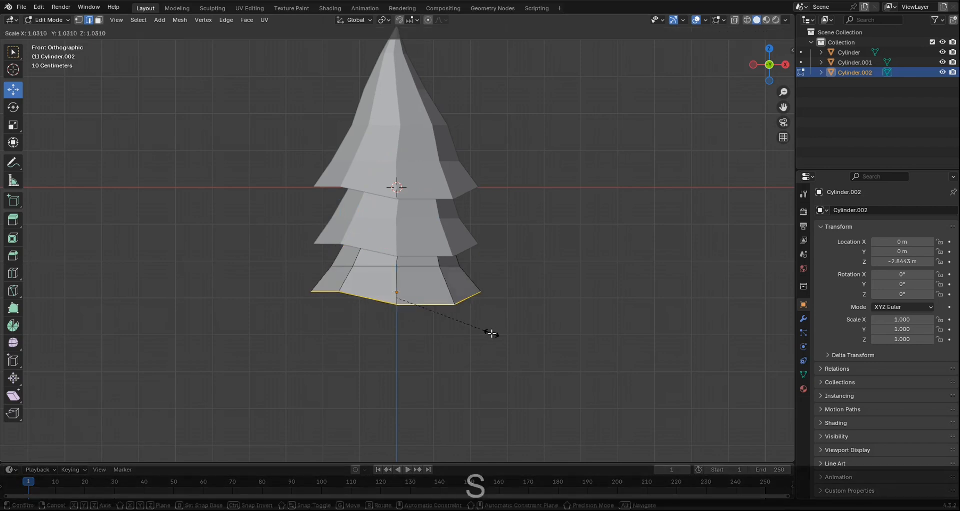
{"action": "right_click", "coordinate": [500, 340]}
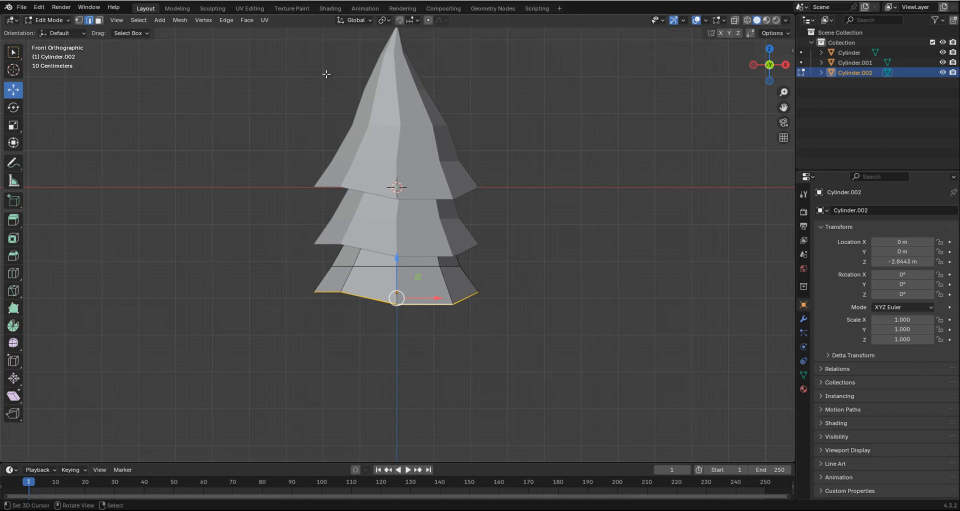
{"action": "left_click", "coordinate": [428, 21]}
{"action": "key", "text": "s"}
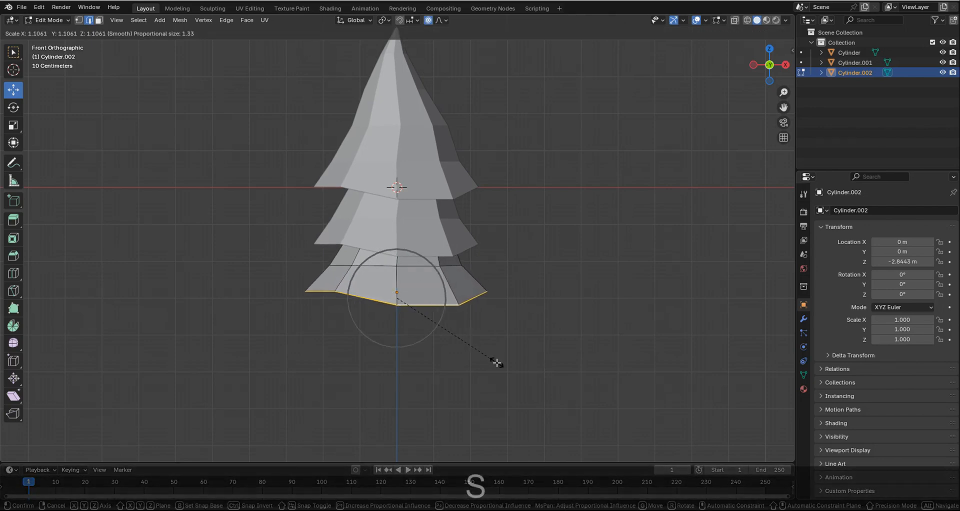
{"action": "scroll", "coordinate": [497, 363], "scroll_direction": "down", "scroll_amount": 3}
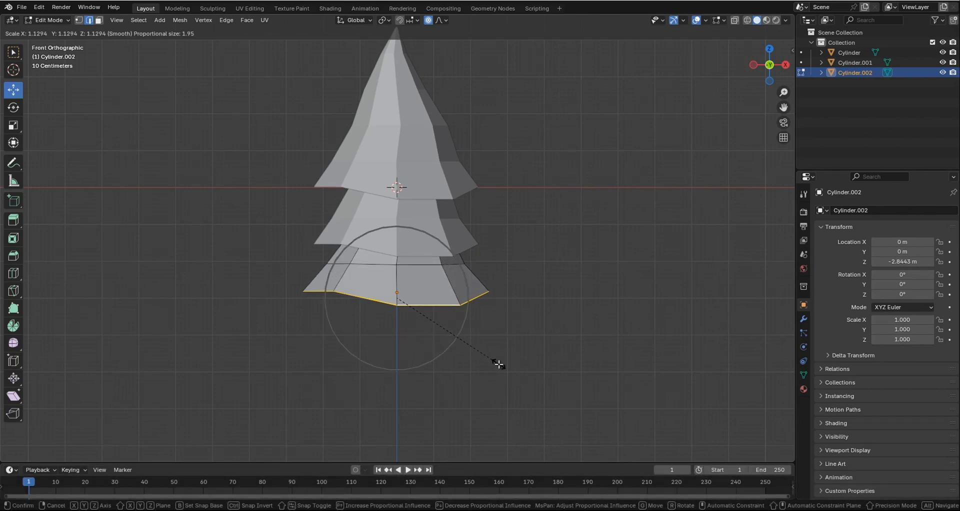
{"action": "scroll", "coordinate": [498, 364], "scroll_direction": "down", "scroll_amount": 1}
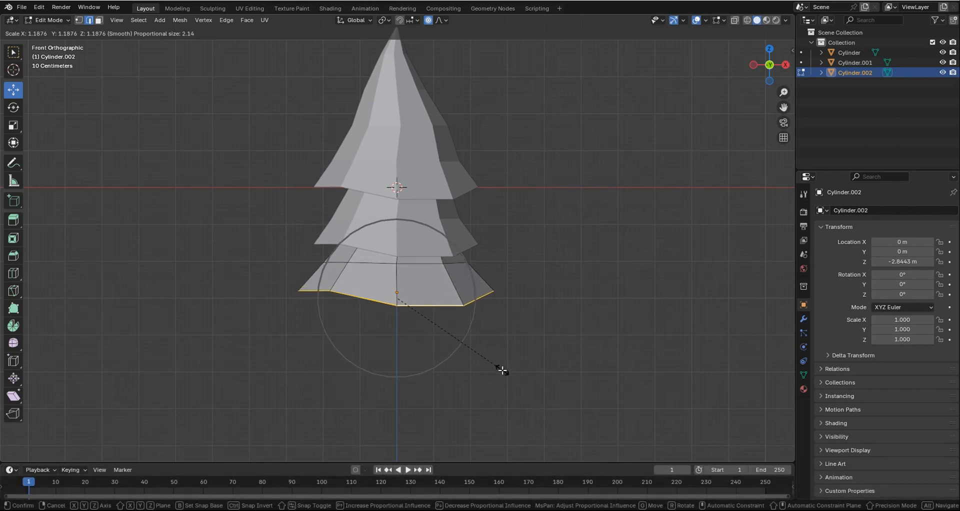
{"action": "left_click", "coordinate": [499, 368]}
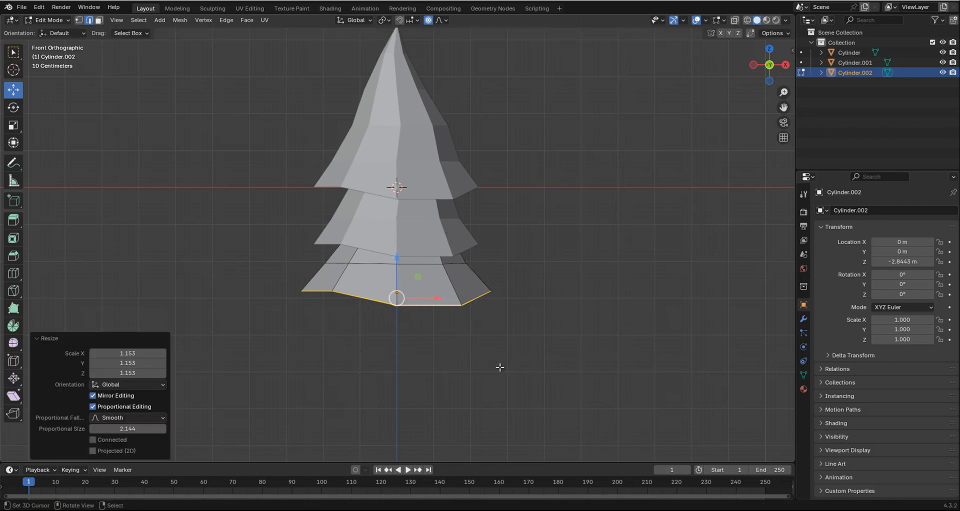
Back in Object Mode, duplicate the widened third tier, move the copy about -0.925 m along Z and check the stacked tiers.
{"action": "key", "text": "Tab"}
{"action": "key", "text": "shift+d"}
{"action": "key", "text": "z"}
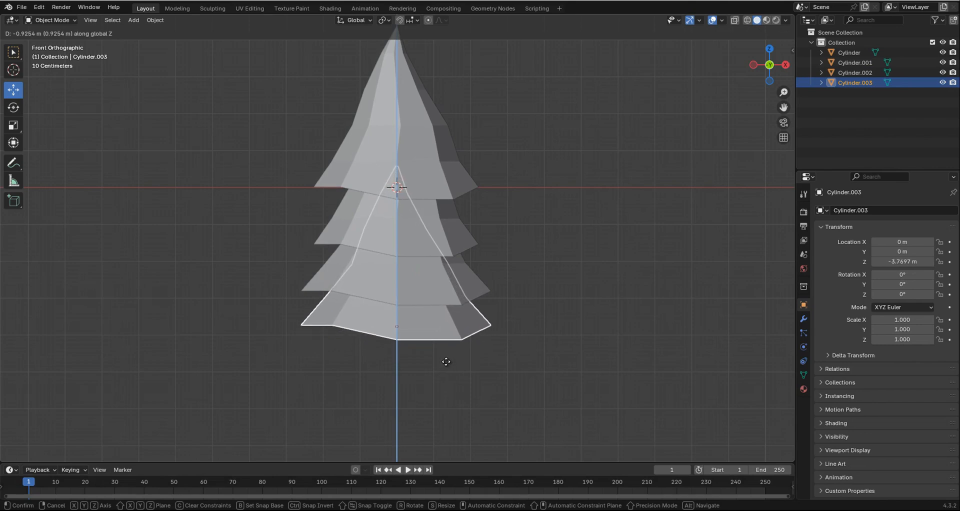
{"action": "left_click", "coordinate": [446, 361]}
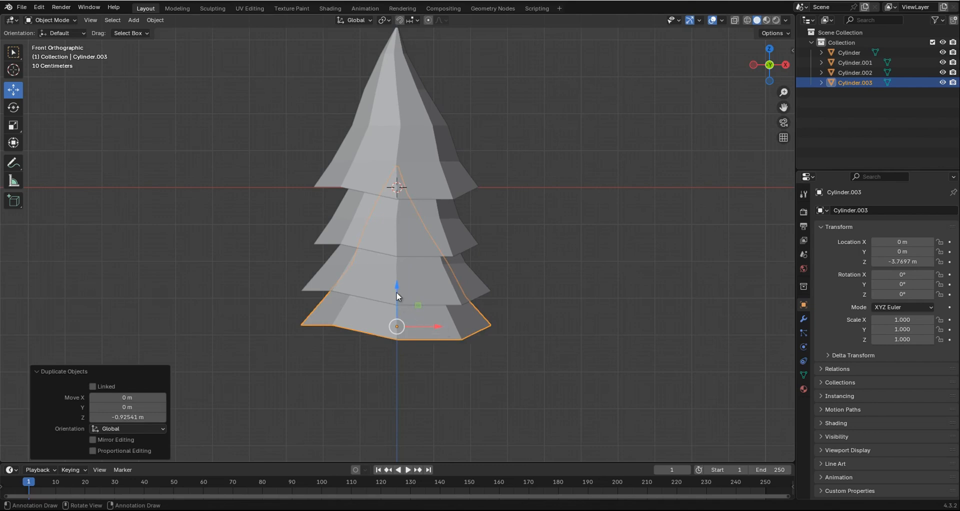
{"action": "left_click_drag", "start_coordinate": [397, 286], "coordinate": [397, 284]}
{"action": "key", "text": "alt+a"}
{"action": "scroll", "coordinate": [487, 299], "scroll_direction": "down", "scroll_amount": 4}
{"action": "middle_click_drag", "start_coordinate": [487, 299], "coordinate": [356, 292]}
{"action": "key", "text": "KP_1"}
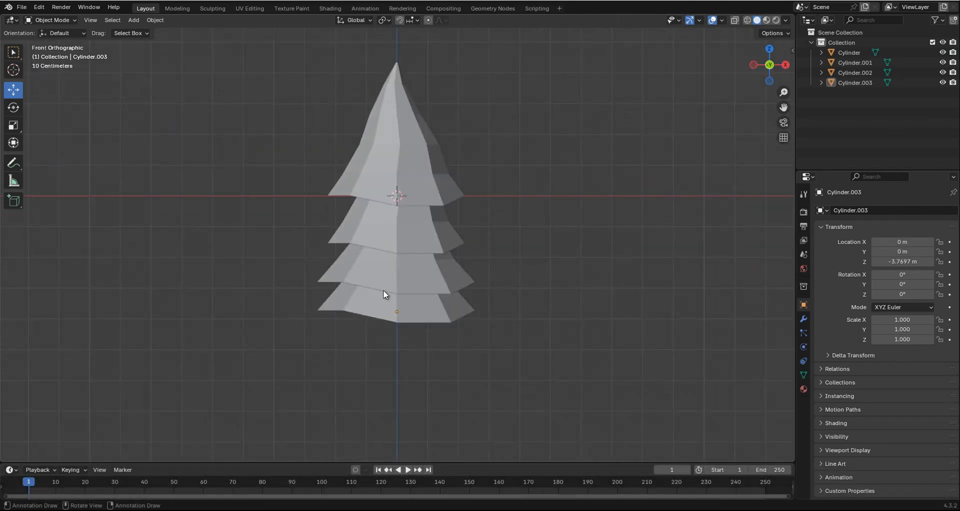
Select the second tier from the top and raise it about 0.272 m along Z.
{"action": "left_click", "coordinate": [417, 311]}
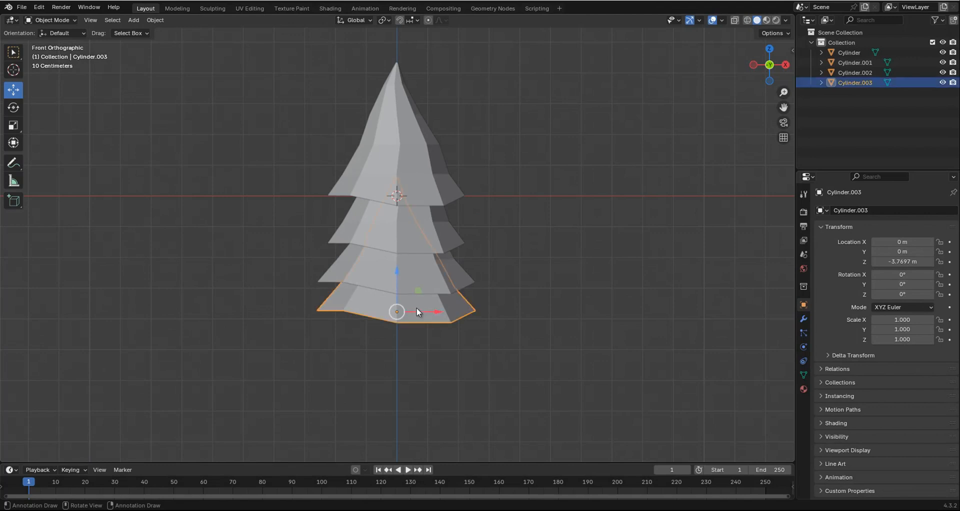
{"action": "left_click", "coordinate": [420, 277]}
{"action": "left_click", "coordinate": [413, 229]}
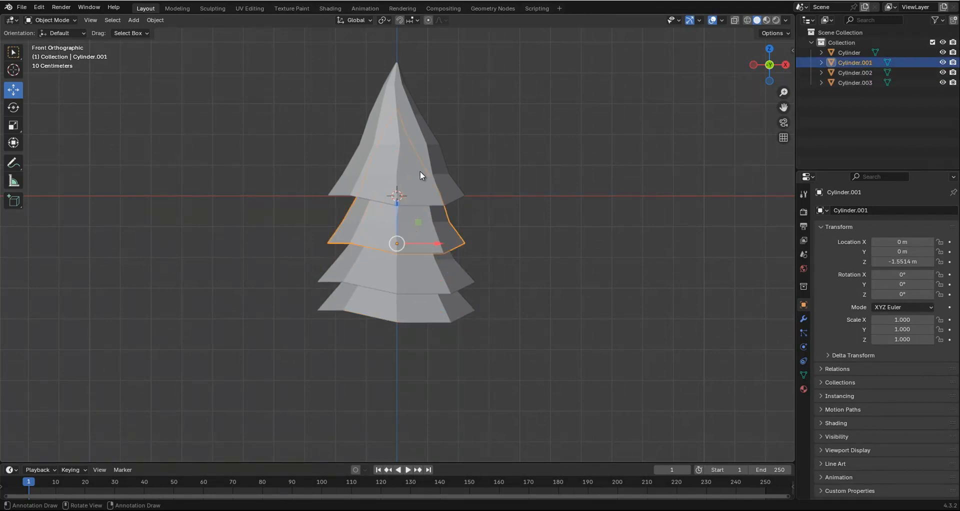
{"action": "left_click", "coordinate": [420, 172]}
{"action": "left_click", "coordinate": [425, 212]}
{"action": "scroll", "coordinate": [424, 195], "scroll_direction": "up", "scroll_amount": 2}
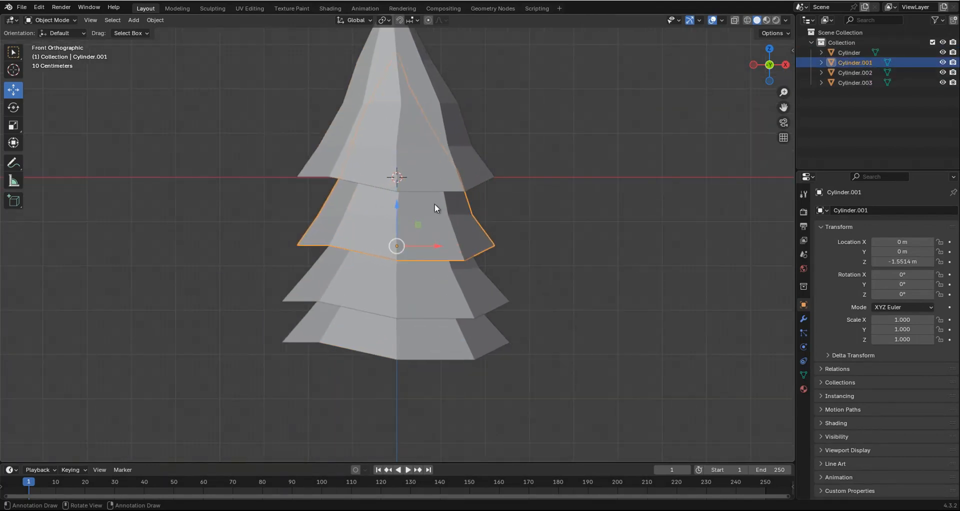
{"action": "left_click_drag", "start_coordinate": [397, 206], "coordinate": [395, 192]}
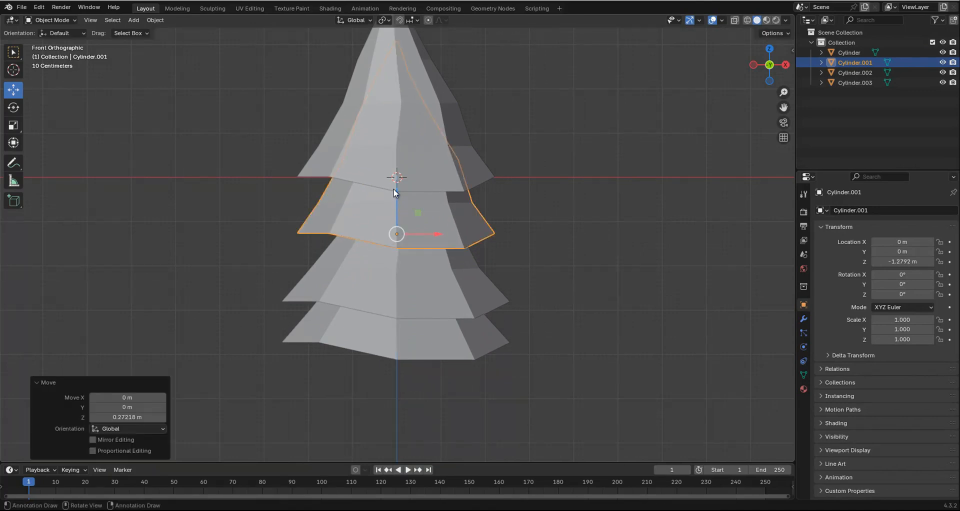
Select all four tiers and apply Randomize Transform with a Z rotation of 169°.
{"action": "key", "text": "a"}
{"action": "key", "text": "a"}
{"action": "scroll", "coordinate": [422, 207], "scroll_direction": "down", "scroll_amount": 2}
{"action": "scroll", "coordinate": [419, 221], "scroll_direction": "up", "scroll_amount": 2, "text": "shift"}
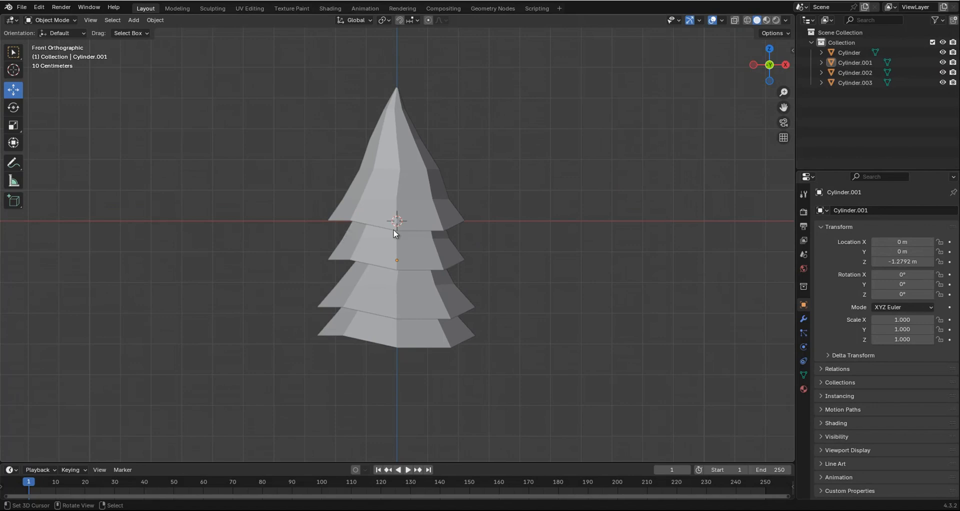
{"action": "key", "text": "b"}
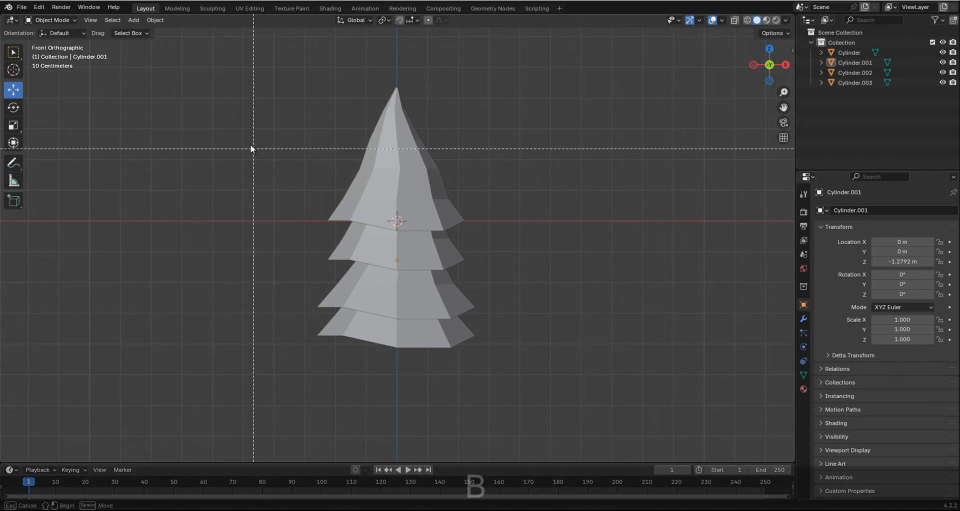
{"action": "left_click_drag", "start_coordinate": [223, 115], "coordinate": [555, 396]}
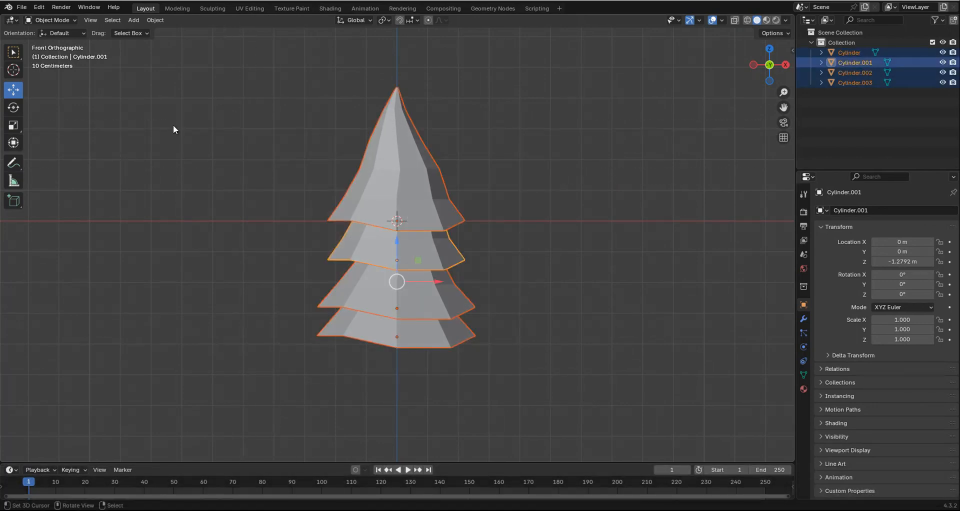
{"action": "left_click", "coordinate": [154, 20]}
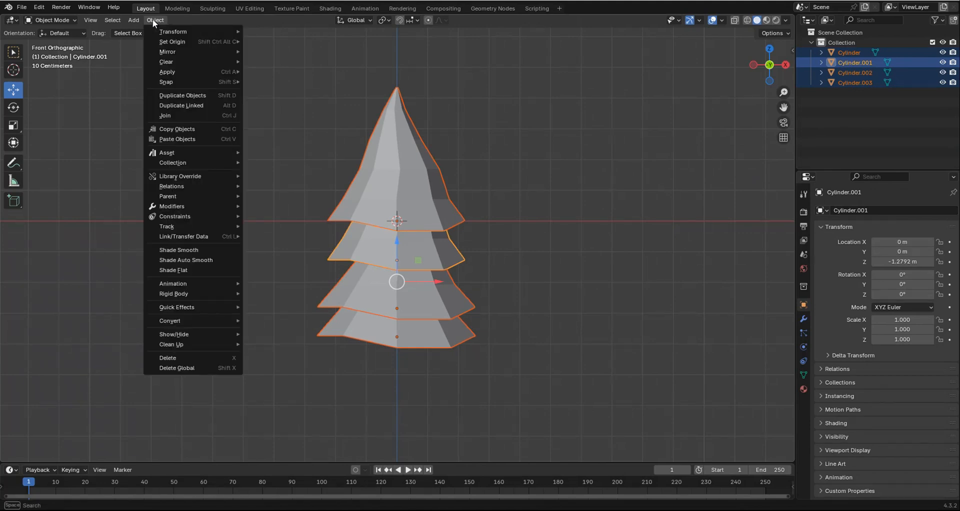
{"action": "mouse_move", "coordinate": [161, 34]}
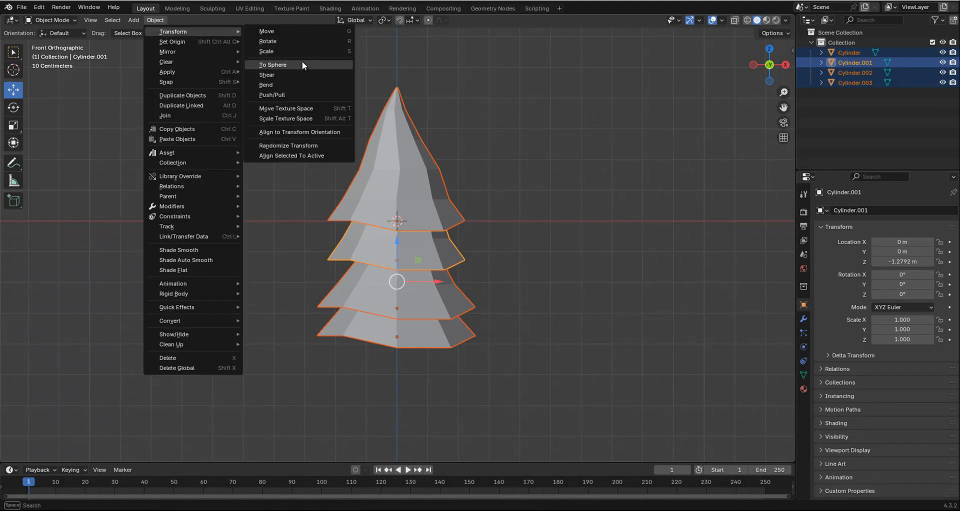
{"action": "left_click", "coordinate": [287, 145]}
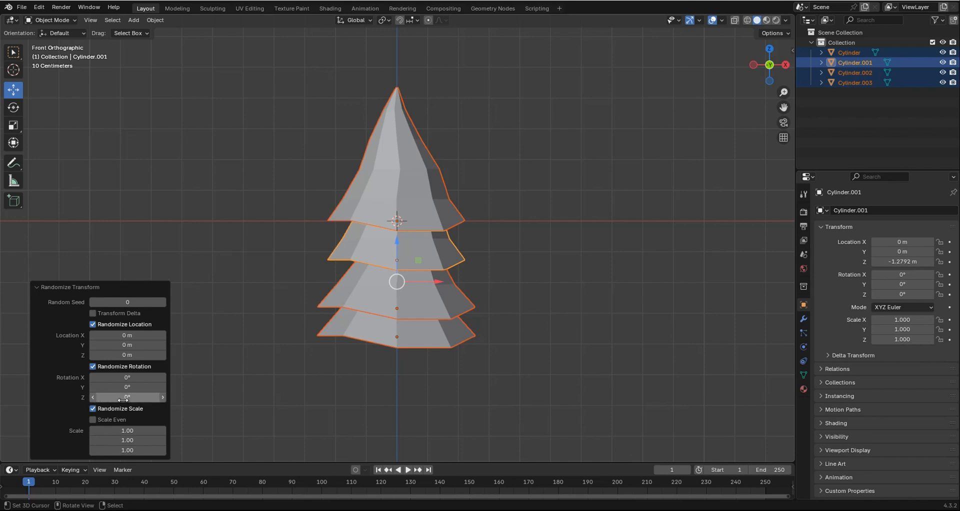
{"action": "left_click_drag", "start_coordinate": [263, 402], "coordinate": [184, 353]}
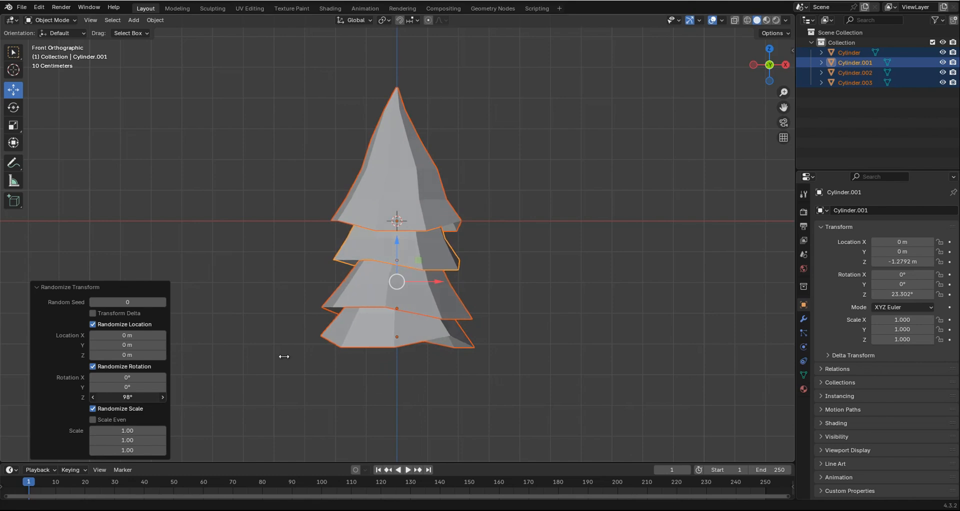
{"action": "left_click_drag", "start_coordinate": [284, 357], "coordinate": [641, 299]}
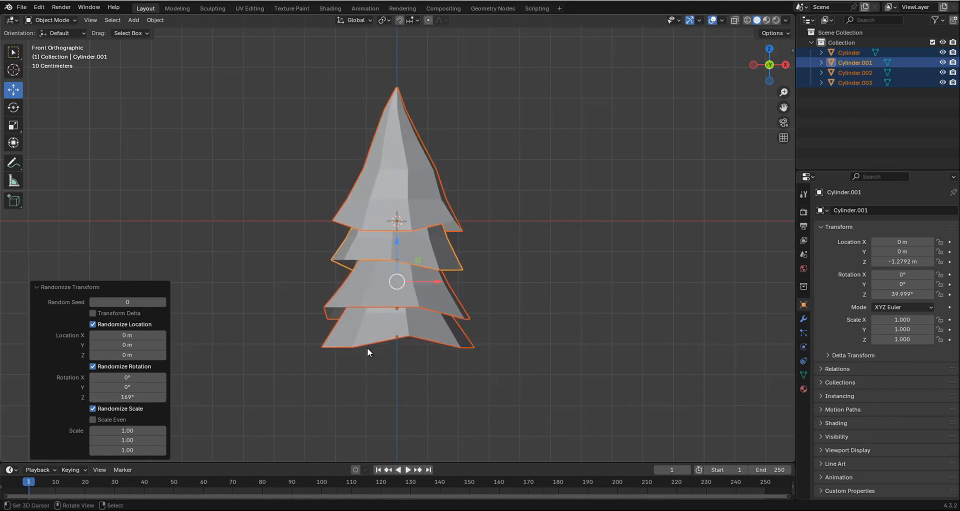
Select the second tier from the top, move it about -0.227 m along Z and deselect it.
{"action": "scroll", "coordinate": [421, 211], "scroll_direction": "down", "scroll_amount": 2, "text": "shift"}
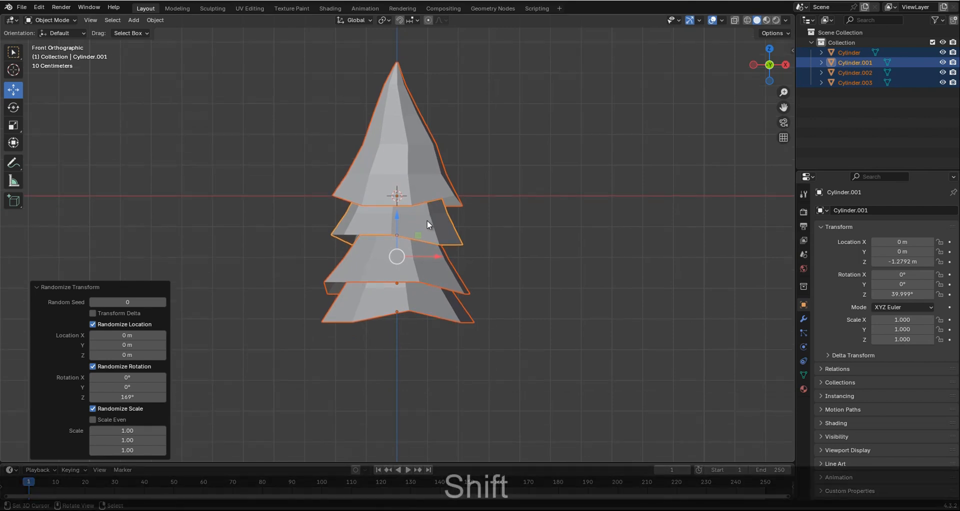
{"action": "scroll", "coordinate": [431, 223], "scroll_direction": "up", "scroll_amount": 2}
{"action": "right_click", "coordinate": [442, 210]}
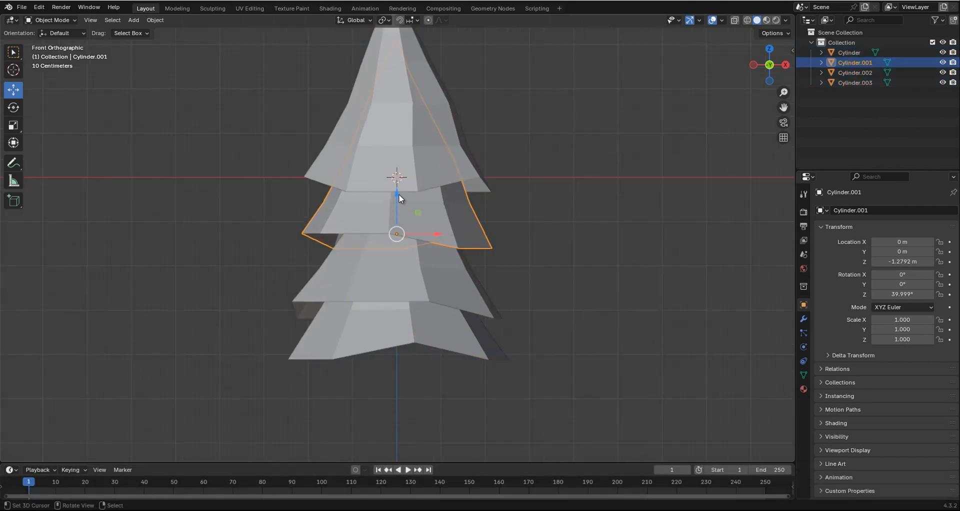
{"action": "left_click_drag", "start_coordinate": [397, 195], "coordinate": [396, 204]}
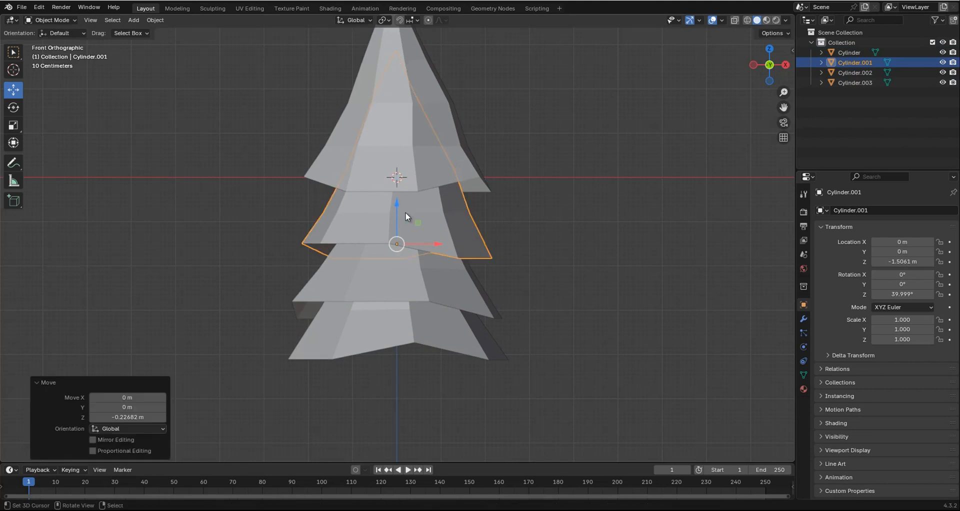
{"action": "key", "text": "alt+a"}
{"action": "scroll", "coordinate": [488, 263], "scroll_direction": "down", "scroll_amount": 4}
{"action": "scroll", "coordinate": [447, 257], "scroll_direction": "up", "scroll_amount": 3}
{"action": "scroll", "coordinate": [447, 257], "scroll_direction": "up", "scroll_amount": 2}
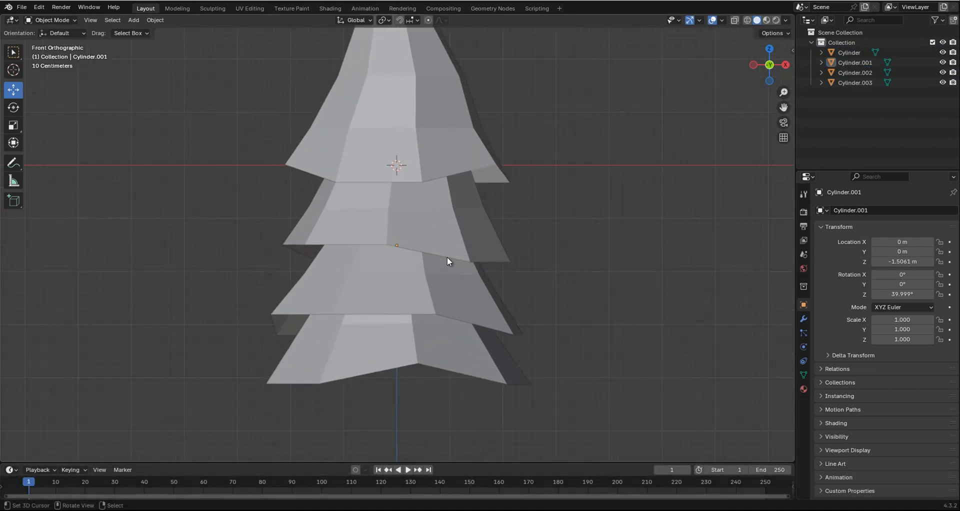
Scale the top tier along Z by about 0.843.
{"action": "left_click", "coordinate": [418, 131]}
{"action": "scroll", "coordinate": [403, 195], "scroll_direction": "down", "scroll_amount": 1}
{"action": "scroll", "coordinate": [400, 193], "scroll_direction": "up", "scroll_amount": 2, "text": "shift"}
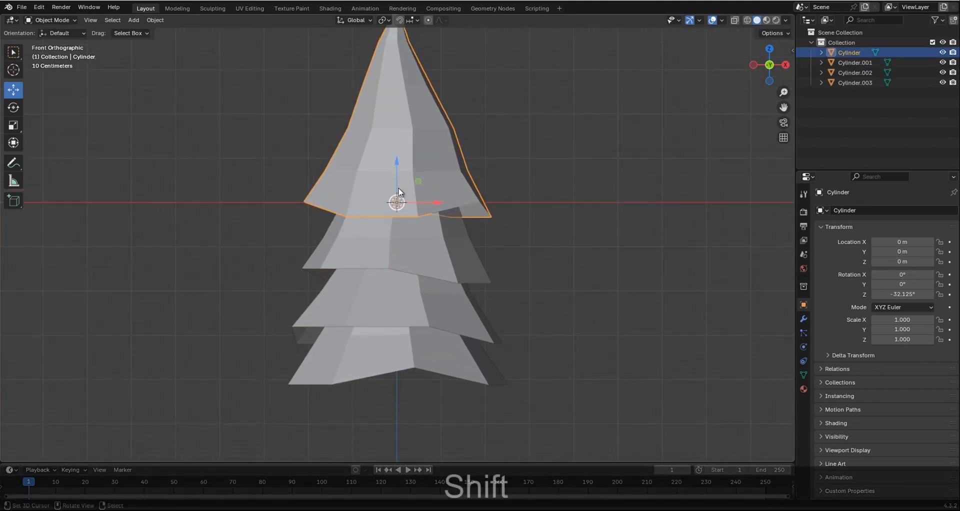
{"action": "scroll", "coordinate": [397, 180], "scroll_direction": "down", "scroll_amount": 1}
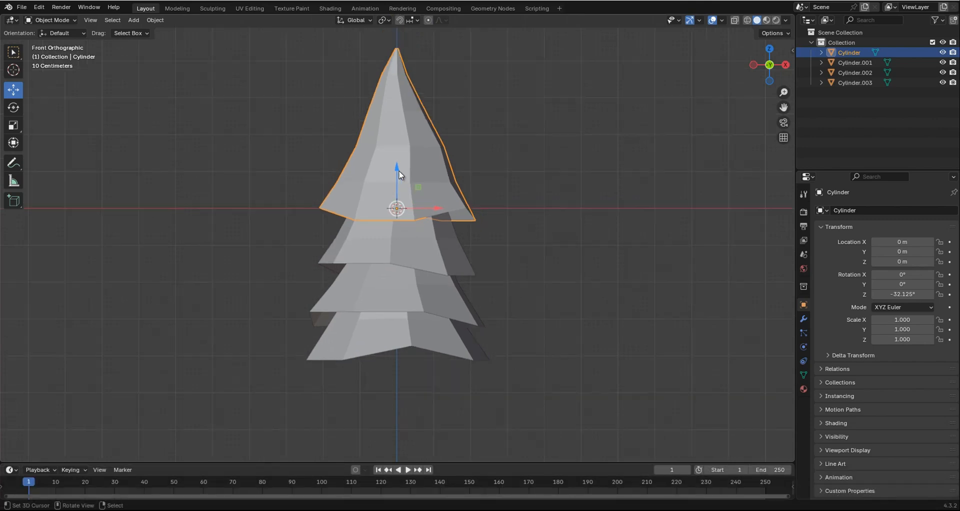
{"action": "key", "text": "s"}
{"action": "key", "text": "z"}
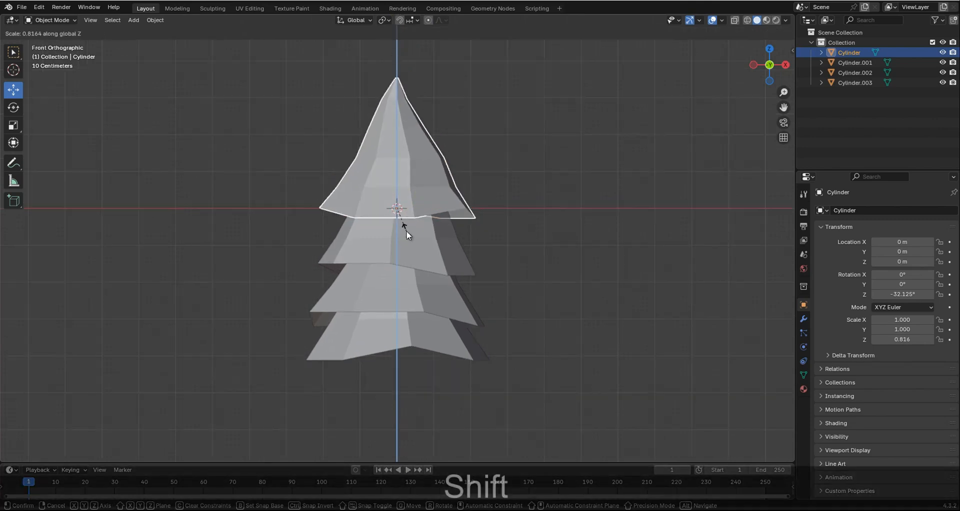
{"action": "left_click", "coordinate": [403, 242]}
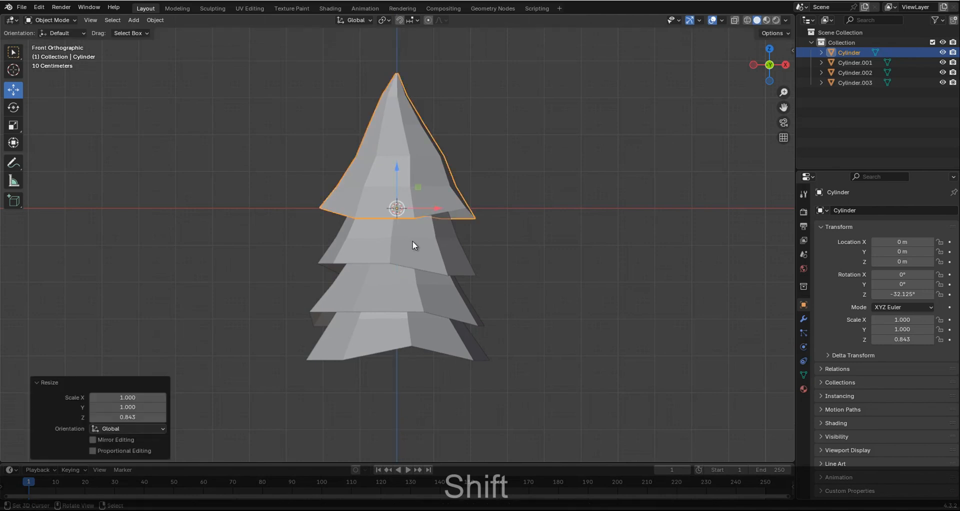
Scale the second tier along Z by about 1.101 and lower it to a Z location of about -1.656 m.
{"action": "key", "text": "a"}
{"action": "scroll", "coordinate": [420, 241], "scroll_direction": "up", "scroll_amount": 1}
{"action": "left_click", "coordinate": [420, 241]}
{"action": "key", "text": "s"}
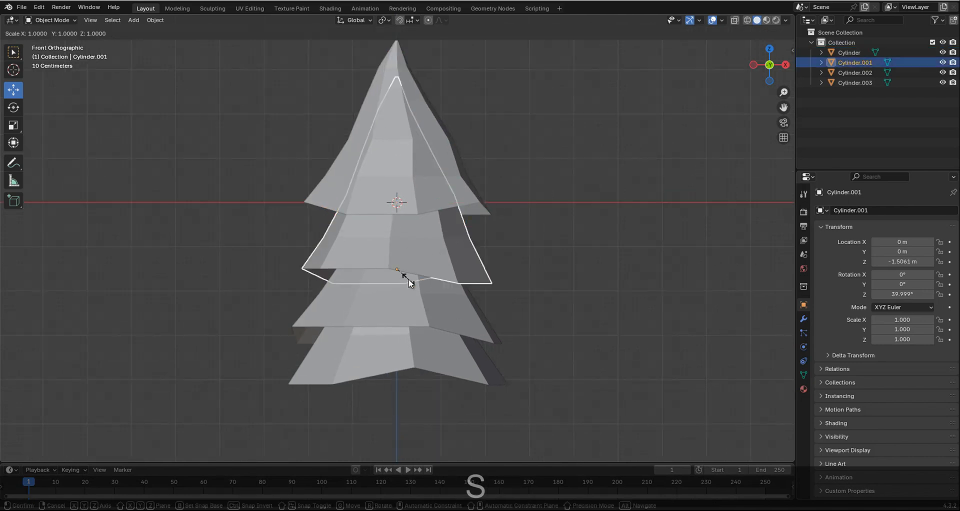
{"action": "key", "text": "z"}
{"action": "left_click", "coordinate": [403, 296]}
{"action": "left_click_drag", "start_coordinate": [393, 236], "coordinate": [392, 278]}
{"action": "key", "text": "a"}
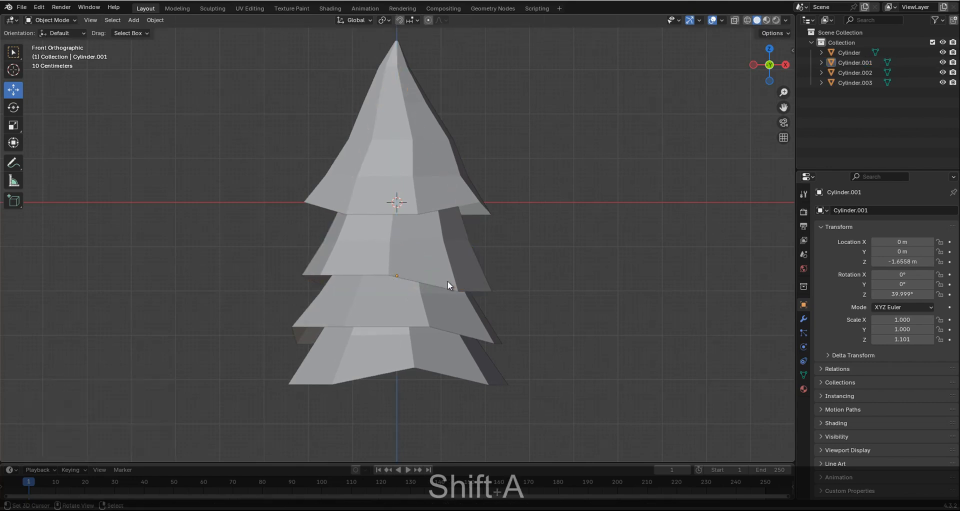
Lower the third tier slightly and the bottom tier to about -4.11 m on Z, and check the tree in perspective.
{"action": "scroll", "coordinate": [462, 279], "scroll_direction": "down", "scroll_amount": 4}
{"action": "scroll", "coordinate": [461, 280], "scroll_direction": "up", "scroll_amount": 3}
{"action": "left_click", "coordinate": [437, 299]}
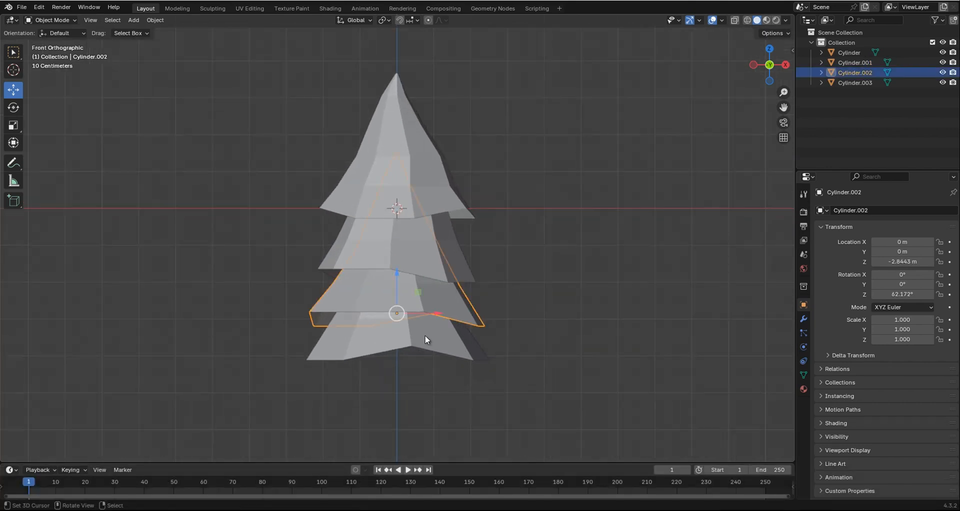
{"action": "left_click_drag", "start_coordinate": [390, 276], "coordinate": [398, 316], "text": "shift"}
{"action": "left_click", "coordinate": [419, 331]}
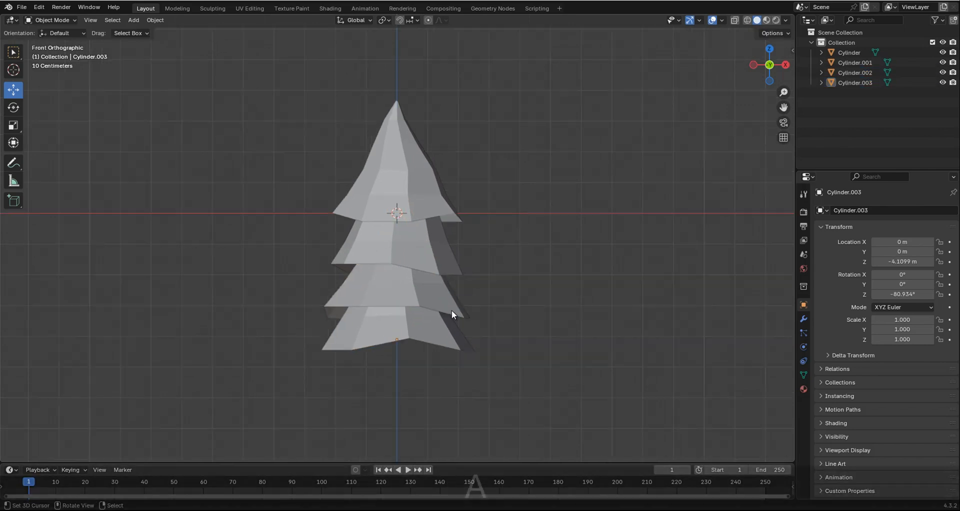
{"action": "key", "text": "a"}
{"action": "middle_click_drag", "start_coordinate": [451, 310], "coordinate": [530, 273]}
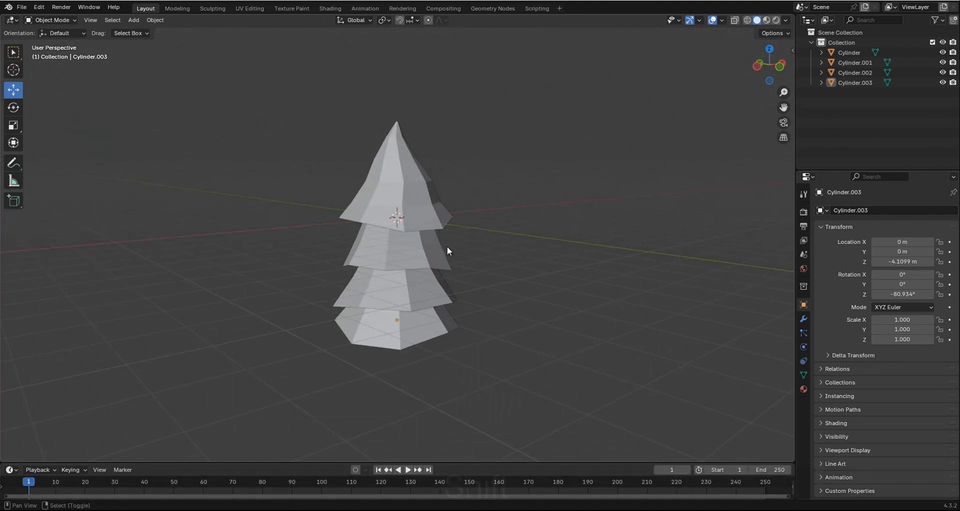
{"action": "scroll", "coordinate": [447, 246], "scroll_direction": "down", "scroll_amount": 3, "text": "shift"}
From the front view, stretch the top tier along Z to a Z scale of about 1.085 and deselect it.
{"action": "key", "text": "KP_1"}
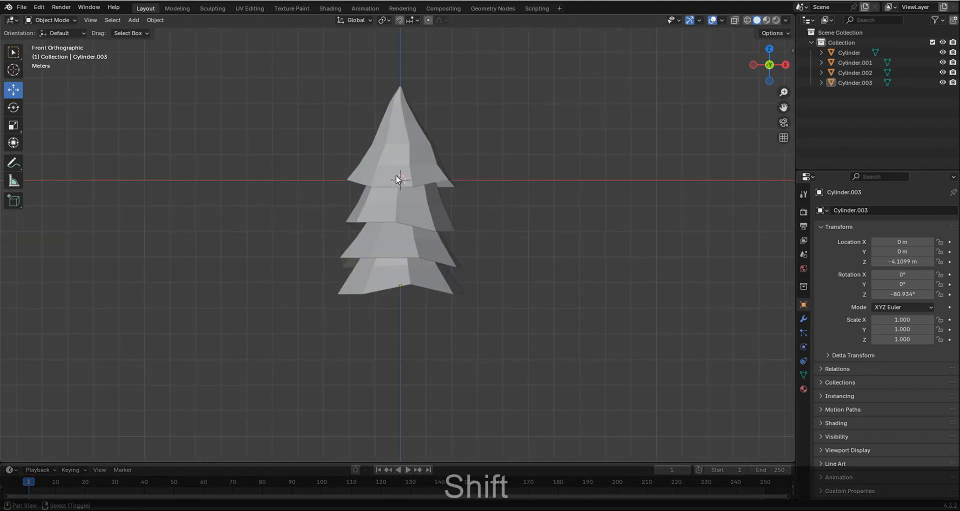
{"action": "scroll", "coordinate": [399, 179], "scroll_direction": "up", "scroll_amount": 3, "text": "shift"}
{"action": "left_click", "coordinate": [400, 191]}
{"action": "key", "text": "s"}
{"action": "key", "text": "z"}
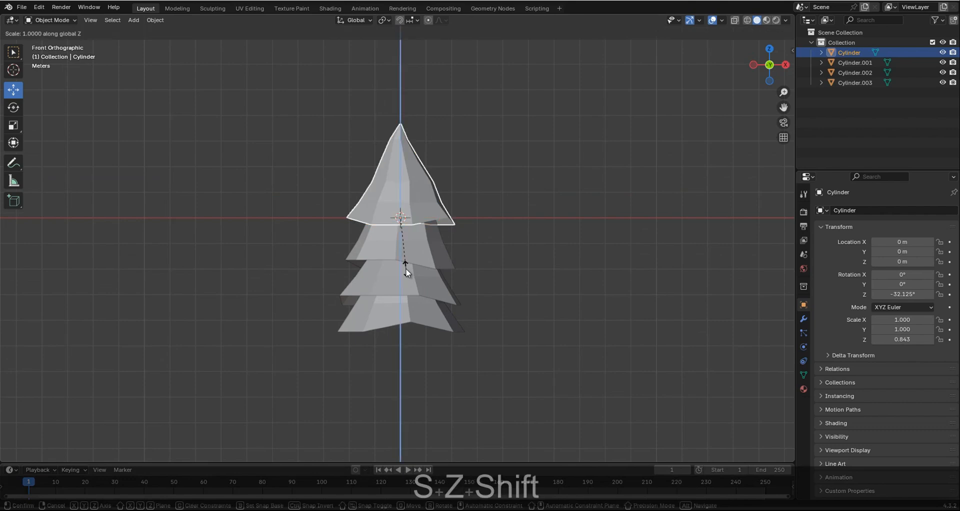
{"action": "left_click", "coordinate": [373, 418]}
{"action": "left_click", "coordinate": [416, 338]}
{"action": "scroll", "coordinate": [416, 338], "scroll_direction": "down", "scroll_amount": 2}
{"action": "scroll", "coordinate": [417, 281], "scroll_direction": "down", "scroll_amount": 2, "text": "shift"}
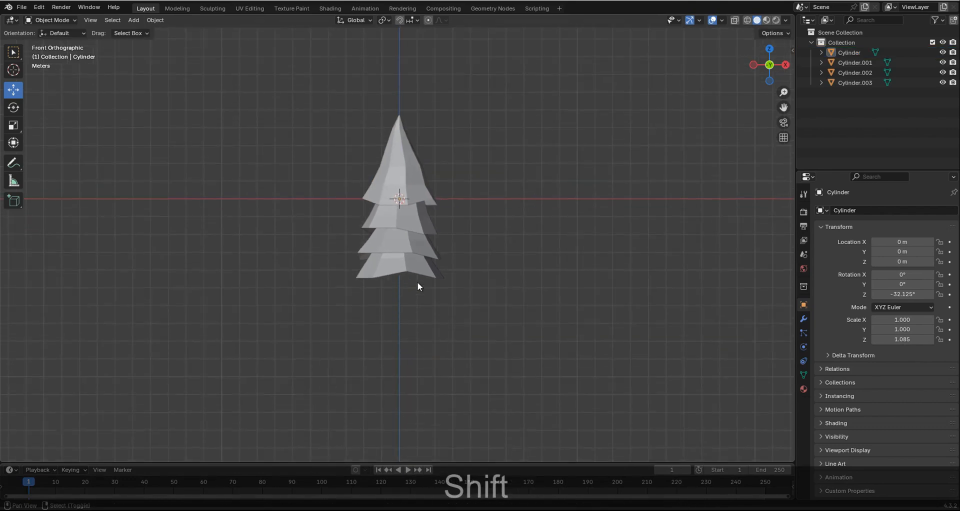
Lower the second tier from the top to a Z location of about -1.75 m.
{"action": "scroll", "coordinate": [418, 281], "scroll_direction": "up", "scroll_amount": 2}
{"action": "left_click", "coordinate": [409, 207]}
{"action": "left_click_drag", "start_coordinate": [402, 181], "coordinate": [402, 183]}
{"action": "left_click", "coordinate": [403, 243]}
{"action": "left_click", "coordinate": [401, 219]}
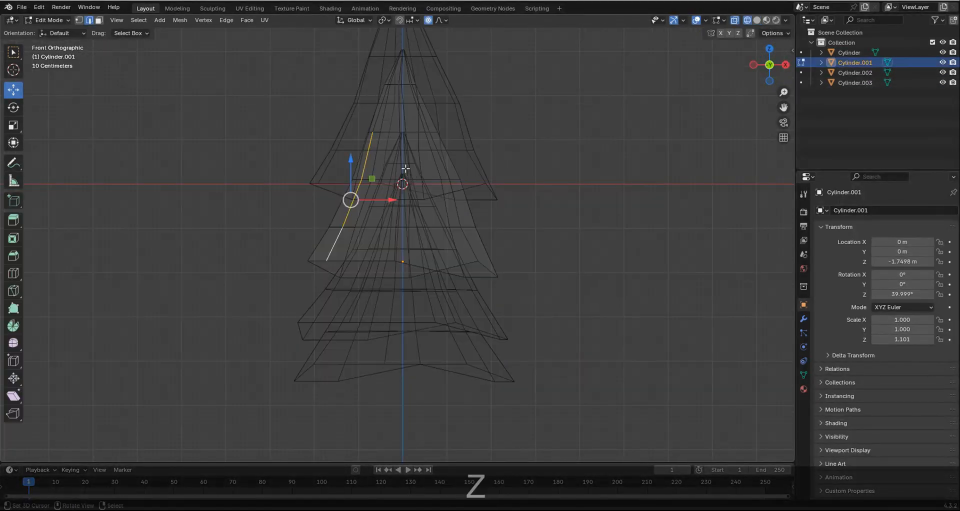
Try to scale the second tier's horizontal edge loops in Edit Mode with proportional editing.
{"action": "key", "text": "z"}
{"action": "middle_click_drag", "start_coordinate": [406, 169], "coordinate": [440, 205]}
{"action": "scroll", "coordinate": [440, 205], "scroll_direction": "down", "scroll_amount": 1}
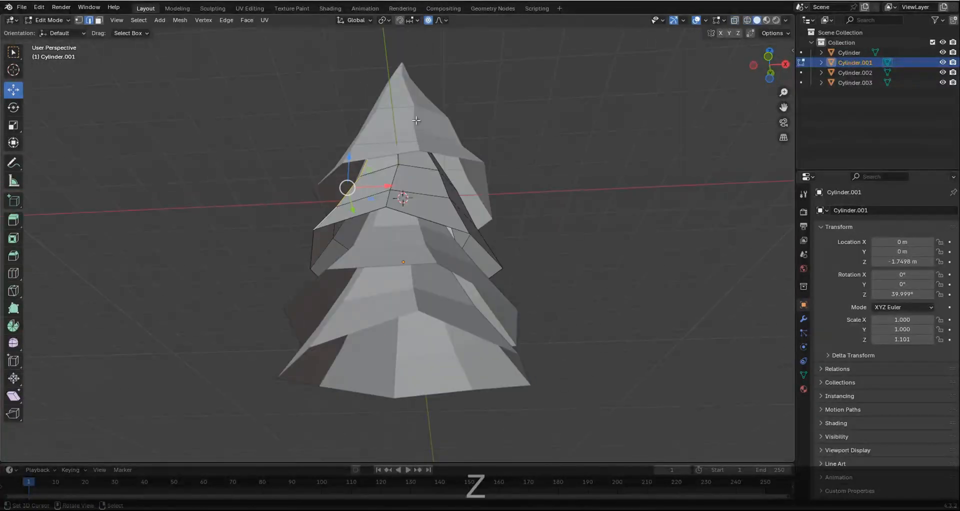
{"action": "left_click", "coordinate": [412, 206], "text": "alt"}
{"action": "key", "text": "s"}
{"action": "left_click", "coordinate": [507, 239]}
{"action": "key", "text": "KP_1"}
{"action": "key", "text": "s"}
{"action": "left_click", "coordinate": [516, 247]}
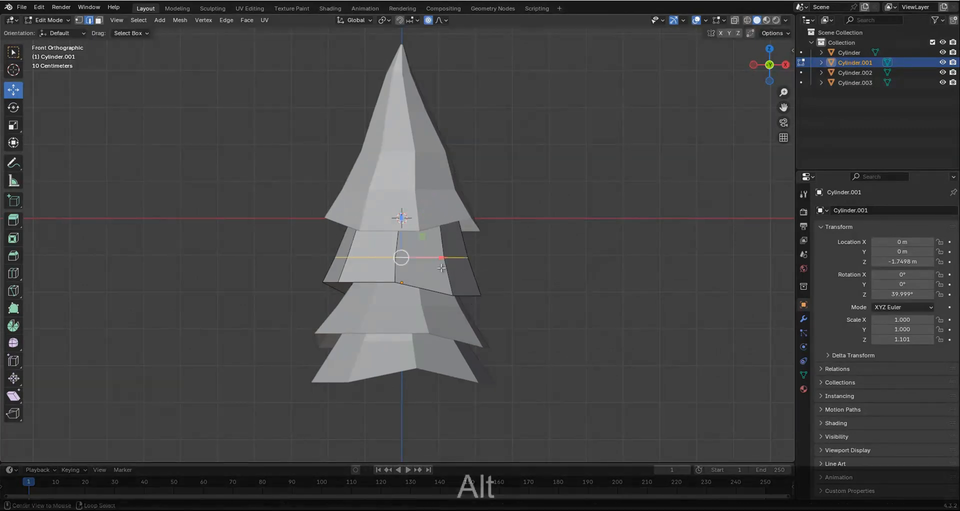
{"action": "key", "text": "Tab"}
Undo the edge-loop edits on the second tier and return to Object Mode with nothing selected.
{"action": "key", "text": "Tab"}
{"action": "key", "text": "alt+z"}
{"action": "left_click_drag", "start_coordinate": [447, 209], "coordinate": [452, 215]}
{"action": "key", "text": "shift+z"}
{"action": "scroll", "coordinate": [451, 248], "scroll_direction": "down", "scroll_amount": 2}
{"action": "key", "text": "Tab"}
{"action": "scroll", "coordinate": [454, 248], "scroll_direction": "down", "scroll_amount": 3}
{"action": "key", "text": "ctrl+z"}
{"action": "key", "text": "ctrl+z"}
{"action": "key", "text": "ctrl+z"}
{"action": "key", "text": "ctrl+z"}
{"action": "key", "text": "Tab"}
{"action": "right_click", "coordinate": [349, 257]}
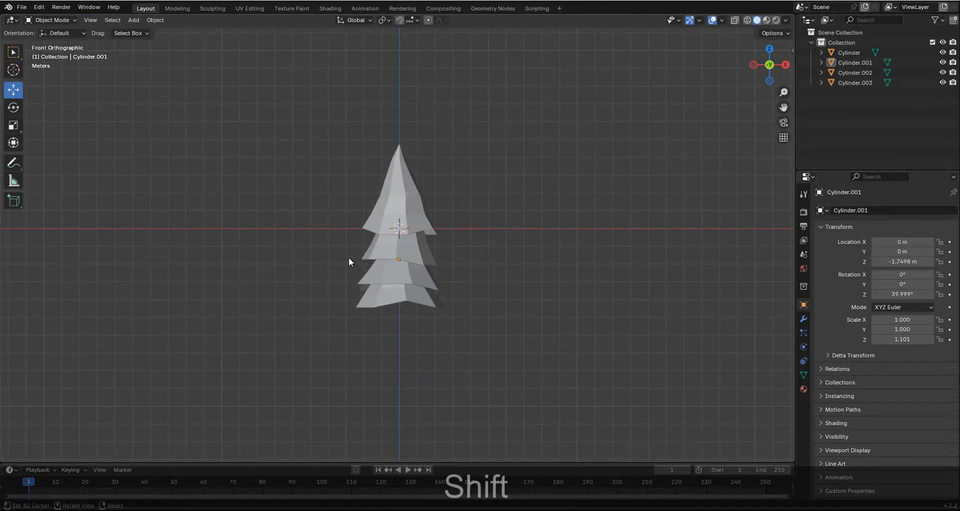
Select all four tiers and raise them along Z by about 6.749 m and a further 2.61 m.
{"action": "scroll", "coordinate": [349, 257], "scroll_direction": "up", "scroll_amount": 3}
{"action": "scroll", "coordinate": [389, 233], "scroll_direction": "down", "scroll_amount": 2}
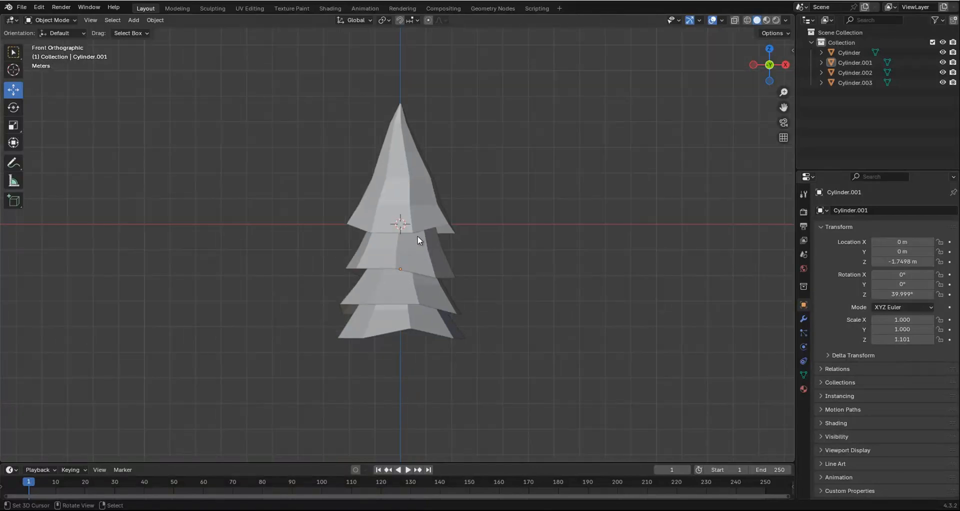
{"action": "scroll", "coordinate": [388, 251], "scroll_direction": "up", "scroll_amount": 3, "text": "shift"}
{"action": "key", "text": "b"}
{"action": "left_click_drag", "start_coordinate": [260, 146], "coordinate": [491, 401]}
{"action": "left_click_drag", "start_coordinate": [397, 264], "coordinate": [398, 121]}
{"action": "scroll", "coordinate": [414, 288], "scroll_direction": "up", "scroll_amount": 3, "text": "shift"}
{"action": "scroll", "coordinate": [413, 280], "scroll_direction": "up", "scroll_amount": 1, "text": "shift"}
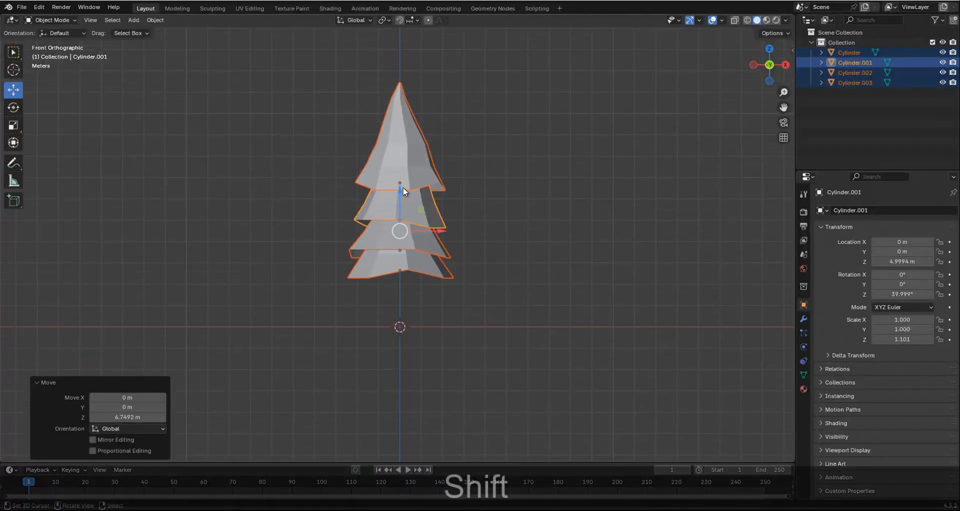
{"action": "left_click_drag", "start_coordinate": [400, 185], "coordinate": [391, 144]}
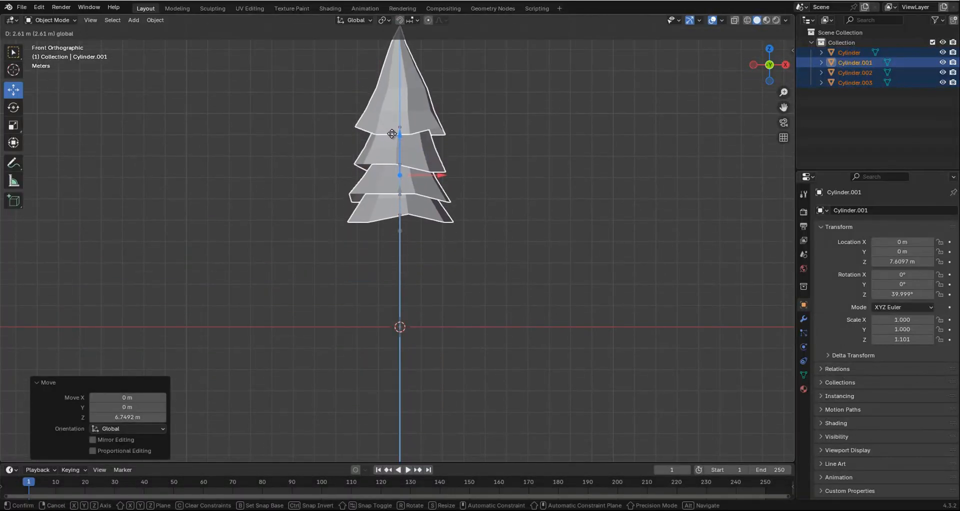
{"action": "left_click", "coordinate": [392, 137]}
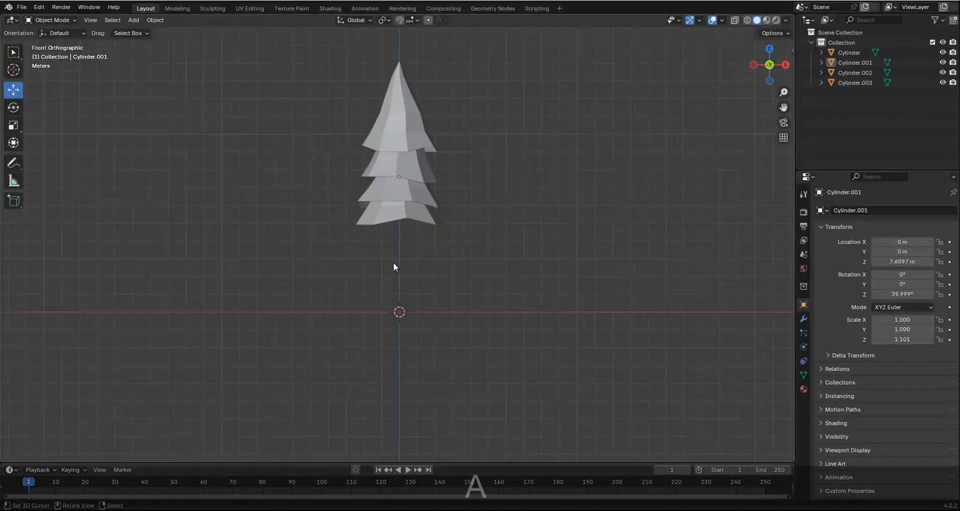
Add an uncapped 8-vertex cylinder, radius 1 m and depth 2 m, at the origin and raise it about 0.964 m along Z.
{"action": "key", "text": "shift+a"}
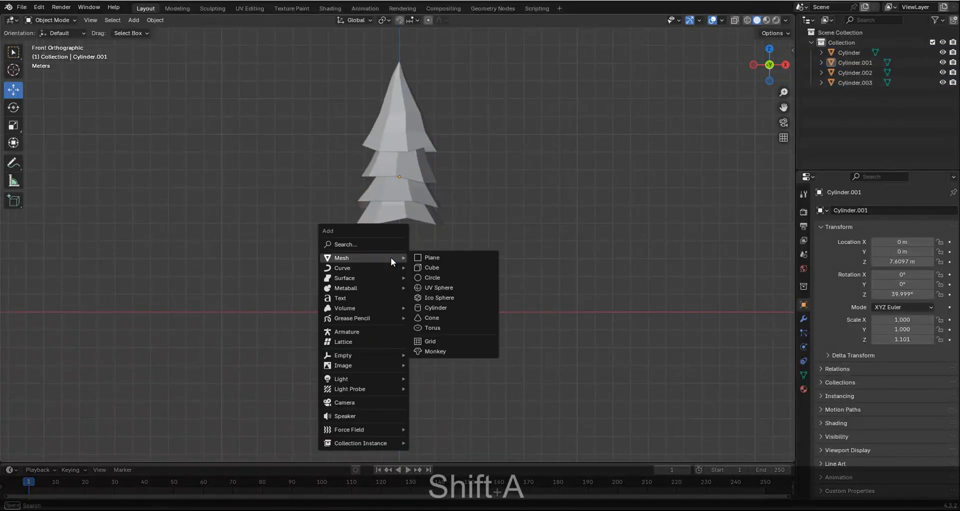
{"action": "left_click", "coordinate": [440, 308]}
{"action": "scroll", "coordinate": [399, 305], "scroll_direction": "up", "scroll_amount": 3}
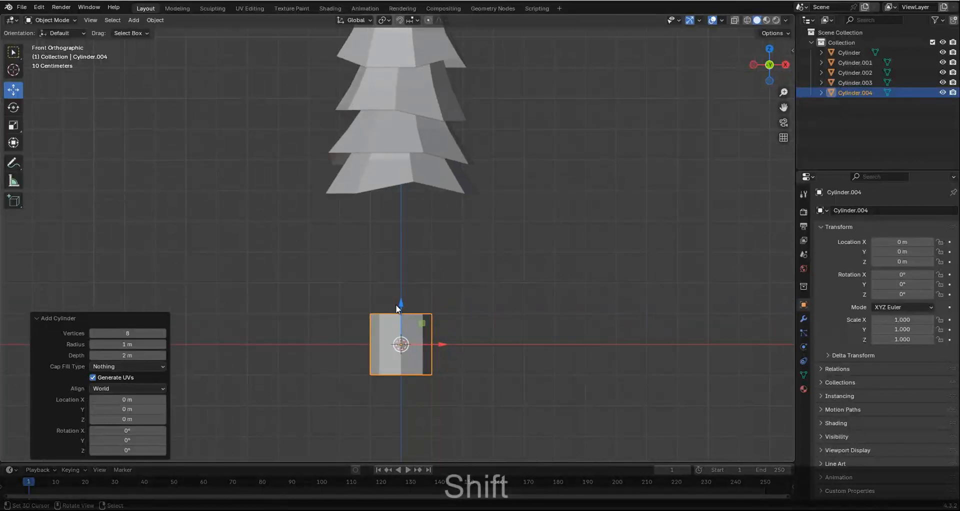
{"action": "left_click_drag", "start_coordinate": [400, 303], "coordinate": [401, 275]}
Lower the trunk cylinder's top edge loop about 1.181 m along Z in Edit Mode and turn off proportional editing.
{"action": "key", "text": "Tab"}
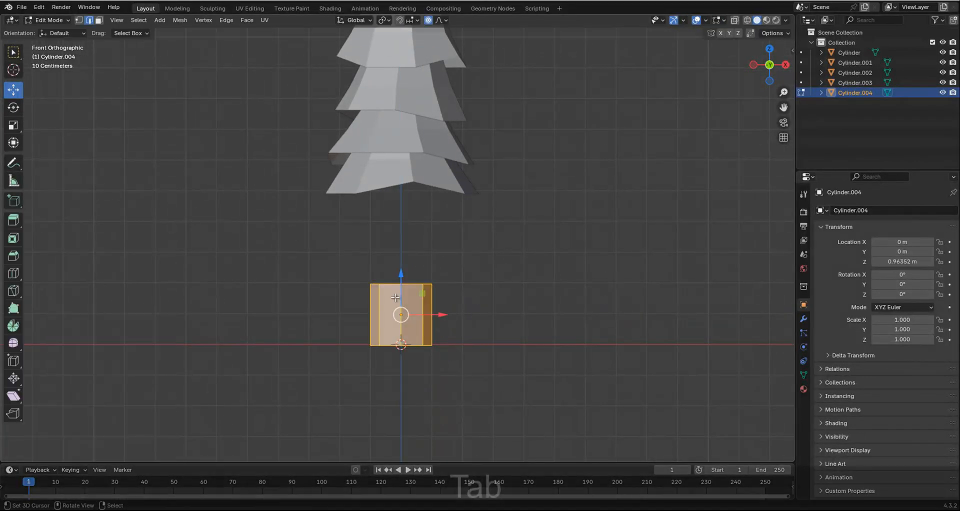
{"action": "scroll", "coordinate": [402, 259], "scroll_direction": "up", "scroll_amount": 2}
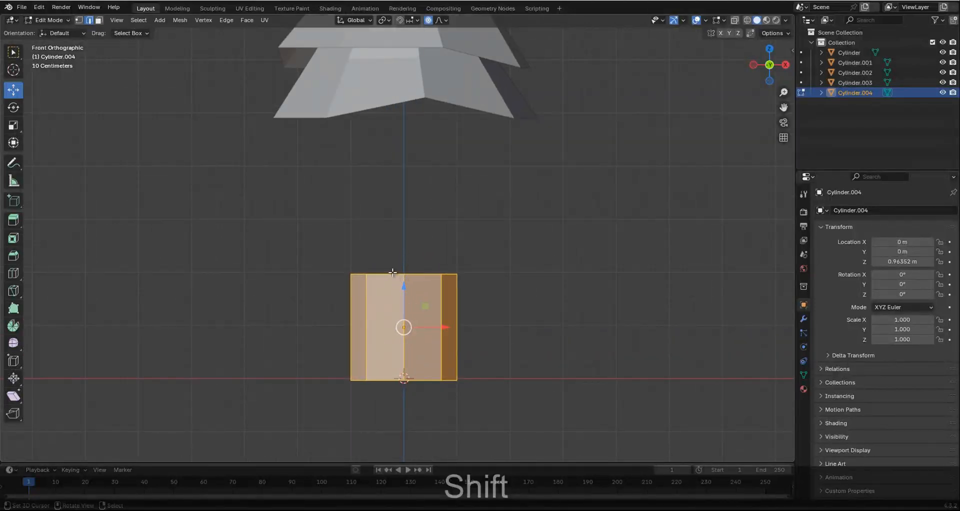
{"action": "left_click", "coordinate": [392, 273]}
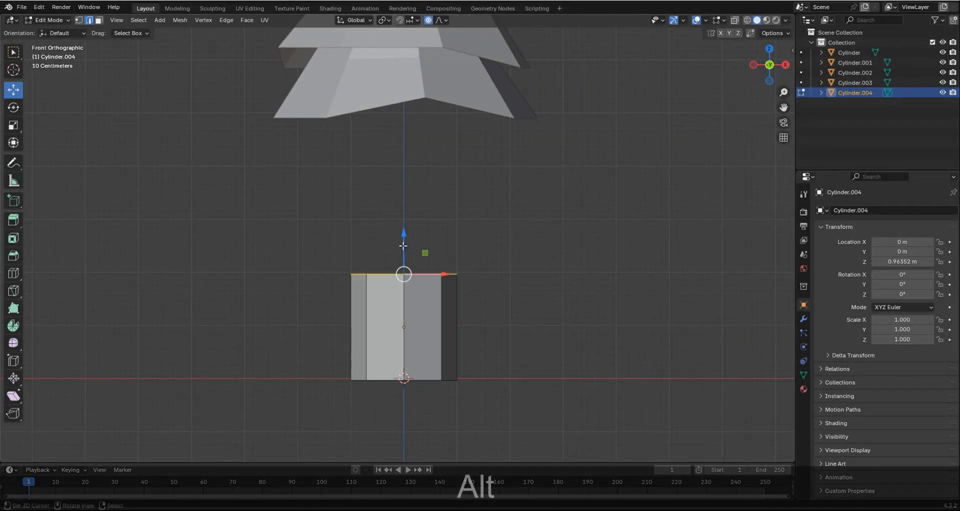
{"action": "left_click_drag", "start_coordinate": [403, 246], "coordinate": [403, 309]}
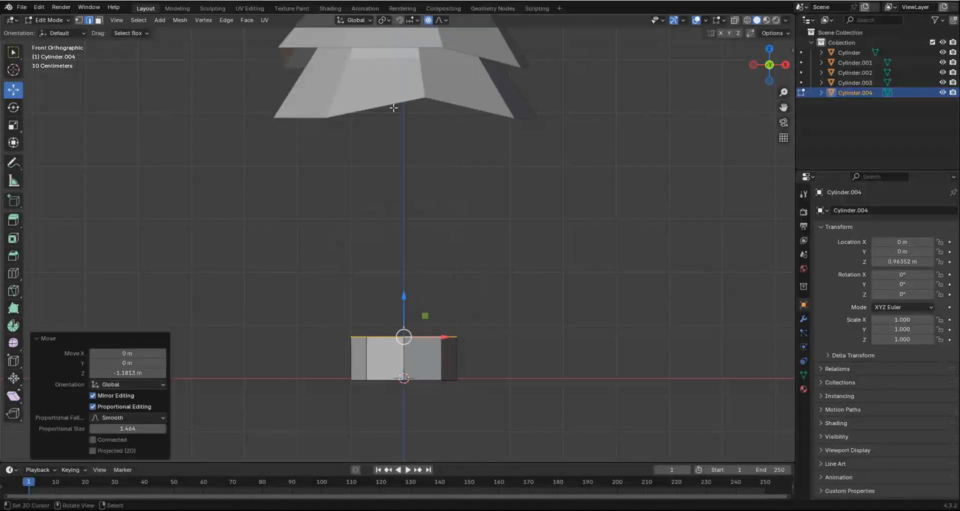
{"action": "left_click", "coordinate": [428, 20]}
{"action": "middle_click_drag", "start_coordinate": [418, 383], "coordinate": [418, 345], "text": "shift"}
Extrude the trunk's top edge loop, raise it along Z and scale it by about 0.884.
{"action": "key", "text": "e"}
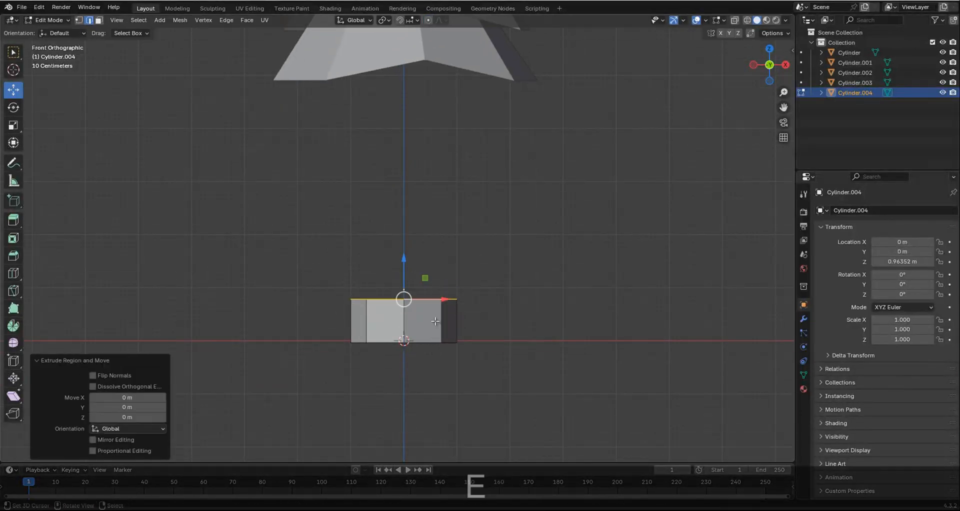
{"action": "left_click_drag", "start_coordinate": [401, 263], "coordinate": [400, 233]}
{"action": "key", "text": "s"}
{"action": "left_click", "coordinate": [508, 344]}
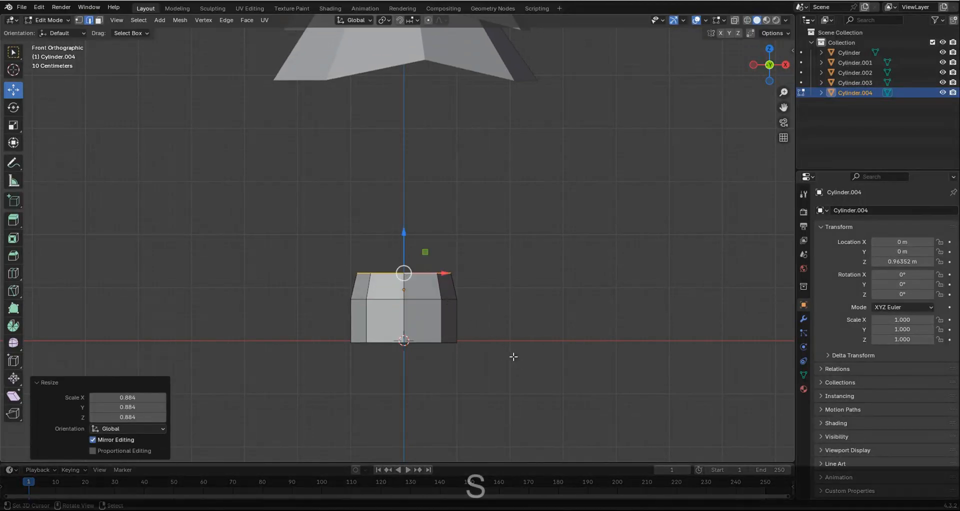
Extrude the narrowed top loop again, raise it about 0.425 m along Z and scale it by about 0.701.
{"action": "key", "text": "e"}
{"action": "right_click", "coordinate": [520, 315]}
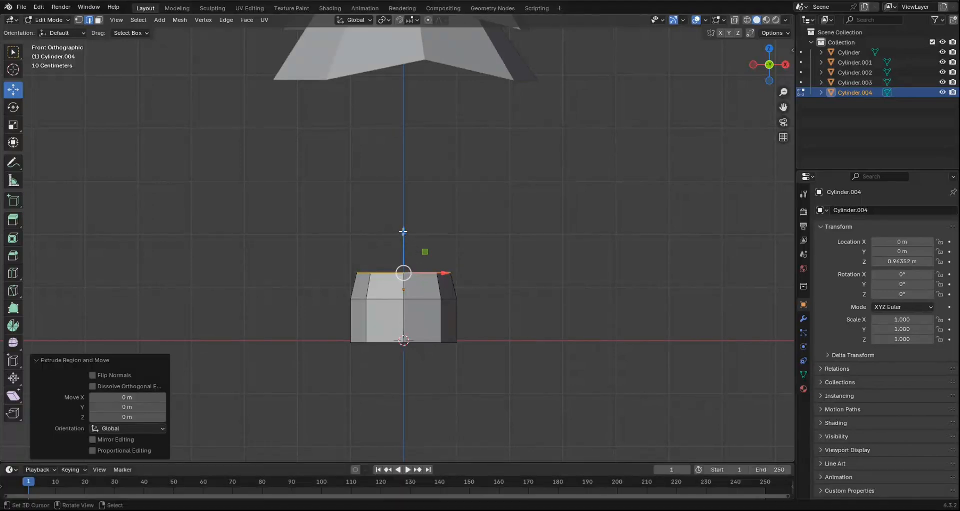
{"action": "left_click_drag", "start_coordinate": [403, 233], "coordinate": [401, 209]}
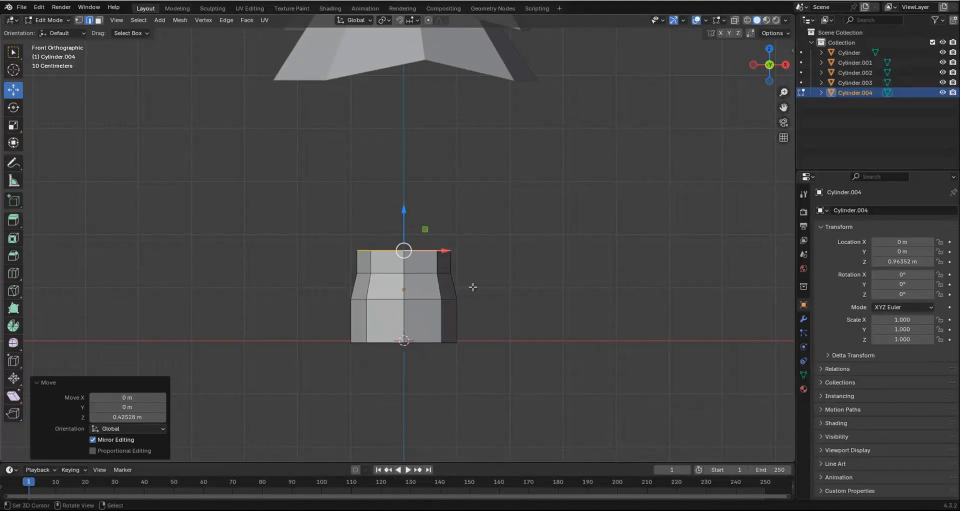
{"action": "key", "text": "s"}
{"action": "left_click", "coordinate": [461, 270]}
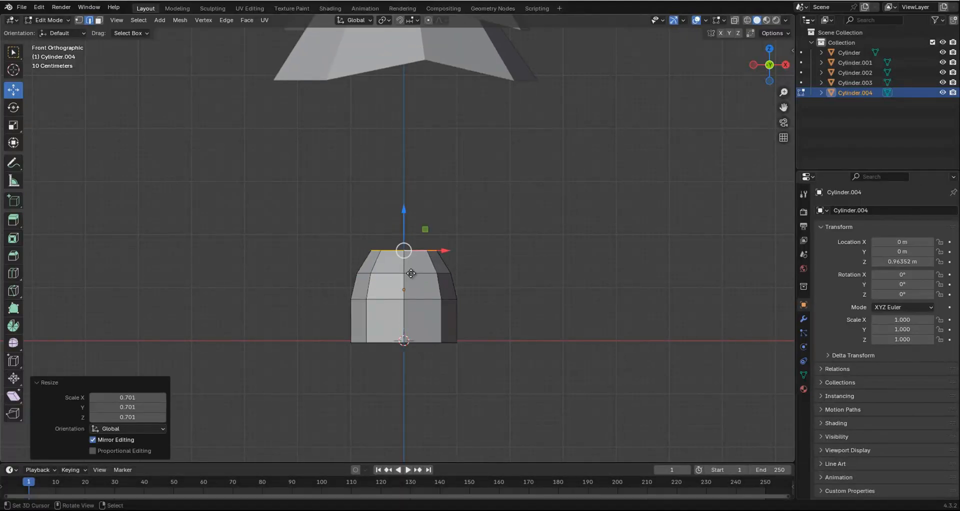
Extrude the trunk's top loop about 3.591 m along Z and raise it a further 2.205 m into the foliage.
{"action": "key", "text": "e"}
{"action": "key", "text": "z"}
{"action": "left_click", "coordinate": [423, 83]}
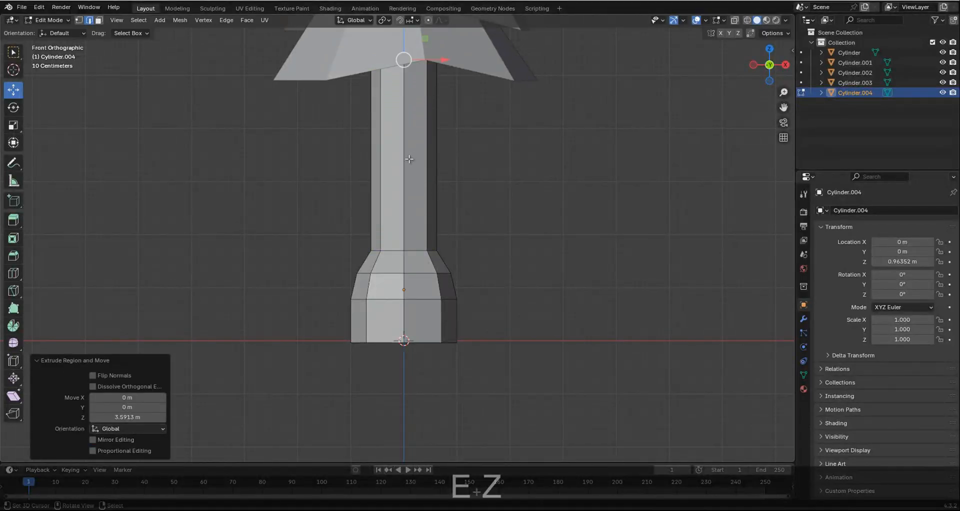
{"action": "scroll", "coordinate": [410, 159], "scroll_direction": "down", "scroll_amount": 3}
{"action": "middle_click_drag", "start_coordinate": [374, 161], "coordinate": [373, 260], "text": "shift"}
{"action": "left_click_drag", "start_coordinate": [403, 195], "coordinate": [403, 127]}
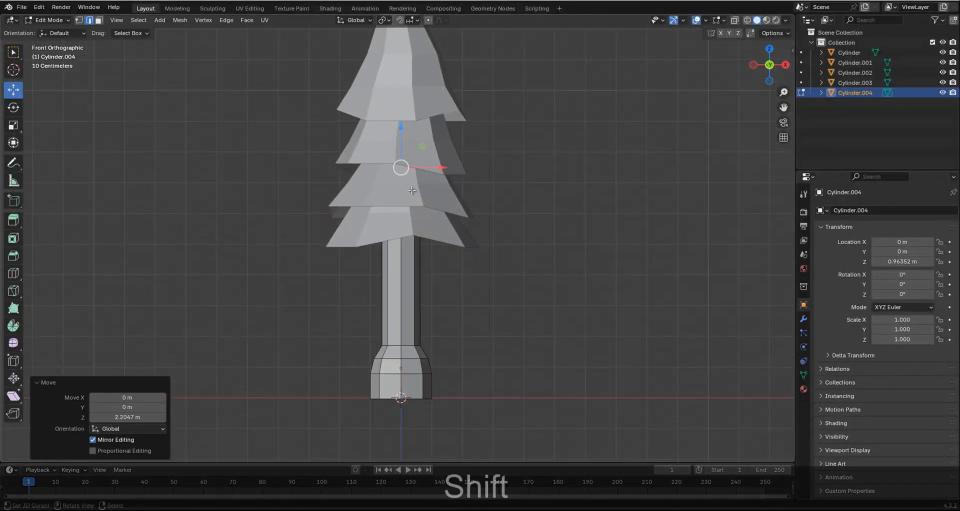
Using wireframe shading, raise the trunk's top loop about 6.059 m and scale it by about 0.147 near the tree tip.
{"action": "key", "text": "shift+z"}
{"action": "scroll", "coordinate": [390, 220], "scroll_direction": "down", "scroll_amount": 3}
{"action": "middle_click_drag", "start_coordinate": [386, 140], "coordinate": [386, 238], "text": "shift"}
{"action": "scroll", "coordinate": [396, 273], "scroll_direction": "up", "scroll_amount": 3}
{"action": "left_click_drag", "start_coordinate": [402, 299], "coordinate": [404, 116]}
{"action": "key", "text": "s"}
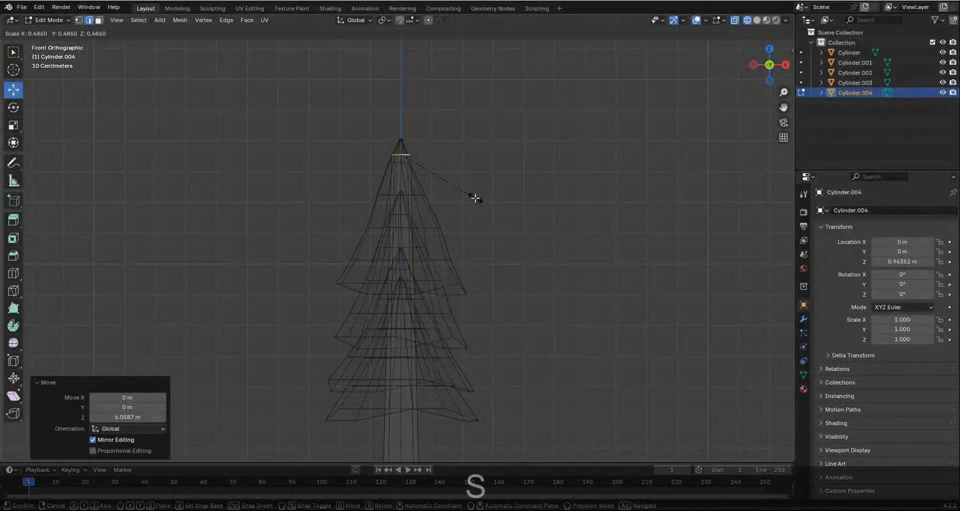
{"action": "left_click", "coordinate": [427, 154]}
{"action": "key", "text": "z"}
Move the edge loop where the base flare meets the long trunk section upward and scale it by about 0.934.
{"action": "scroll", "coordinate": [425, 157], "scroll_direction": "down", "scroll_amount": 5}
{"action": "middle_click_drag", "start_coordinate": [392, 385], "coordinate": [392, 322], "text": "shift"}
{"action": "scroll", "coordinate": [392, 323], "scroll_direction": "up", "scroll_amount": 7}
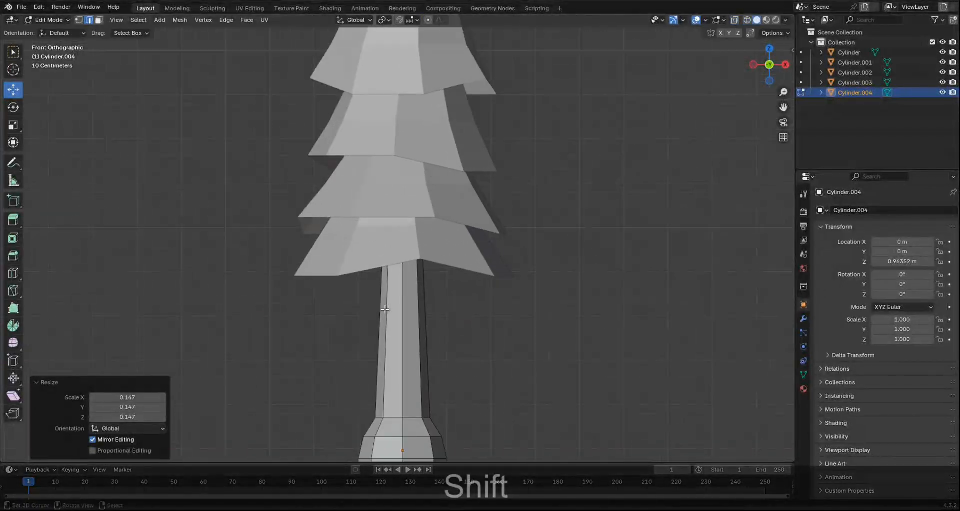
{"action": "middle_click_drag", "start_coordinate": [385, 384], "coordinate": [385, 298], "text": "shift"}
{"action": "left_click", "coordinate": [409, 328], "text": "alt"}
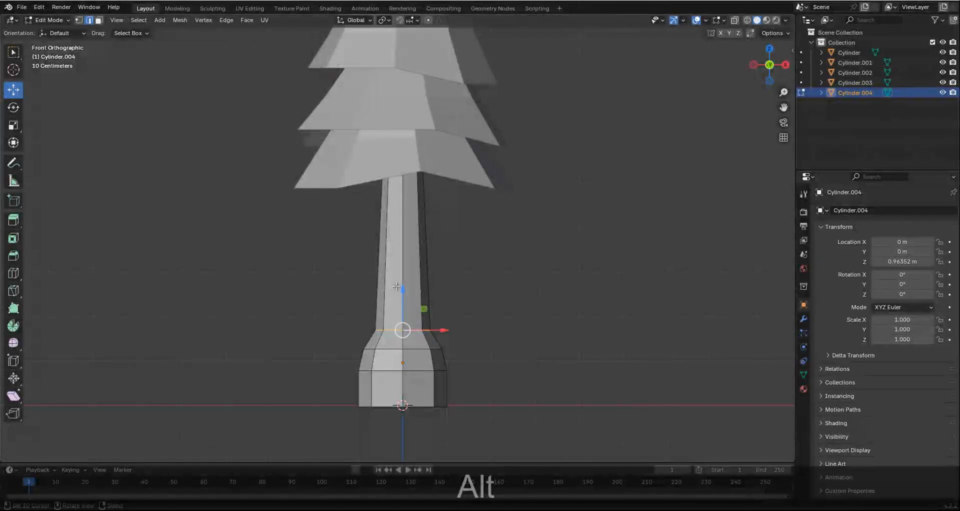
{"action": "key", "text": "g"}
{"action": "left_click", "coordinate": [396, 265]}
{"action": "key", "text": "s"}
{"action": "left_click", "coordinate": [519, 422]}
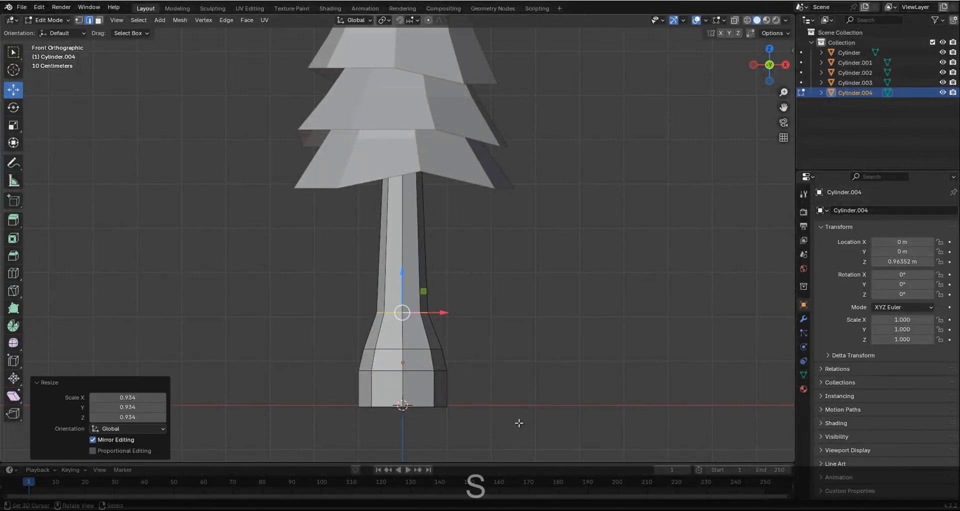
Scale the middle edge loop of the trunk's base flare by about 0.927.
{"action": "middle_click_drag", "start_coordinate": [414, 394], "coordinate": [414, 319], "text": "shift"}
{"action": "scroll", "coordinate": [413, 318], "scroll_direction": "up", "scroll_amount": 3}
{"action": "left_click", "coordinate": [415, 303], "text": "alt"}
{"action": "key", "text": "s"}
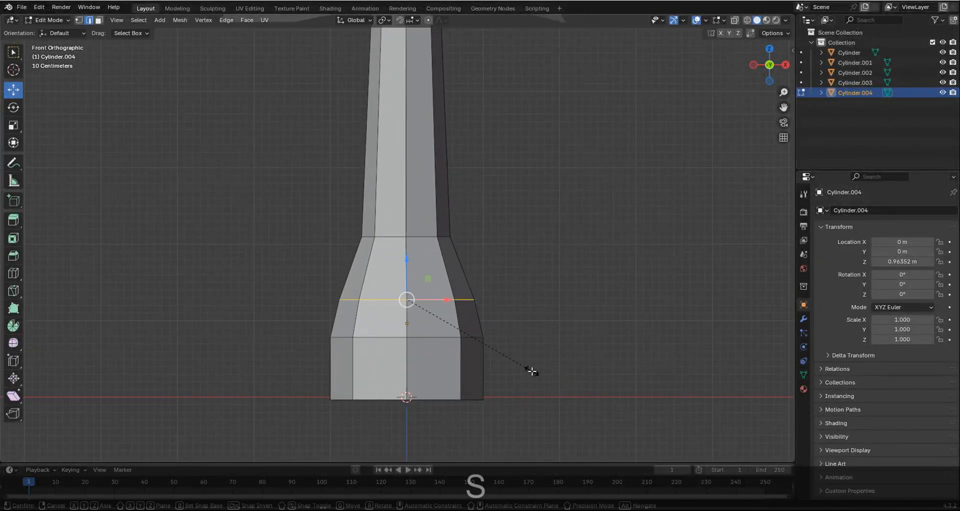
{"action": "left_click", "coordinate": [525, 360]}
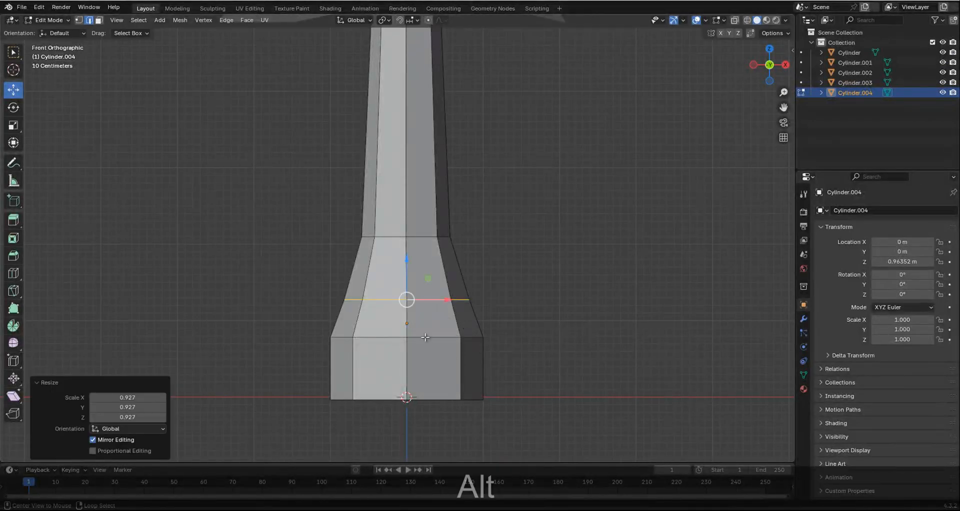
{"action": "left_click", "coordinate": [475, 340], "text": "alt"}
{"action": "key", "text": "s"}
{"action": "right_click", "coordinate": [533, 383]}
Raise the trunk's bottom edge loop about 0.282 m along Z and extrude it about 0.217 m downward.
{"action": "middle_click_drag", "start_coordinate": [391, 381], "coordinate": [391, 343], "text": "shift"}
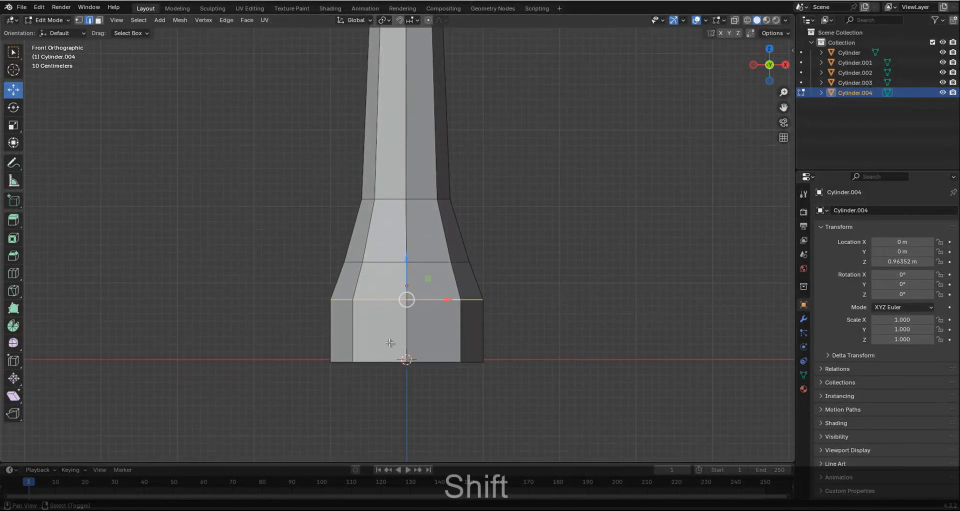
{"action": "left_click", "coordinate": [424, 359], "text": "alt"}
{"action": "left_click_drag", "start_coordinate": [407, 322], "coordinate": [404, 300]}
{"action": "key", "text": "e"}
{"action": "key", "text": "z"}
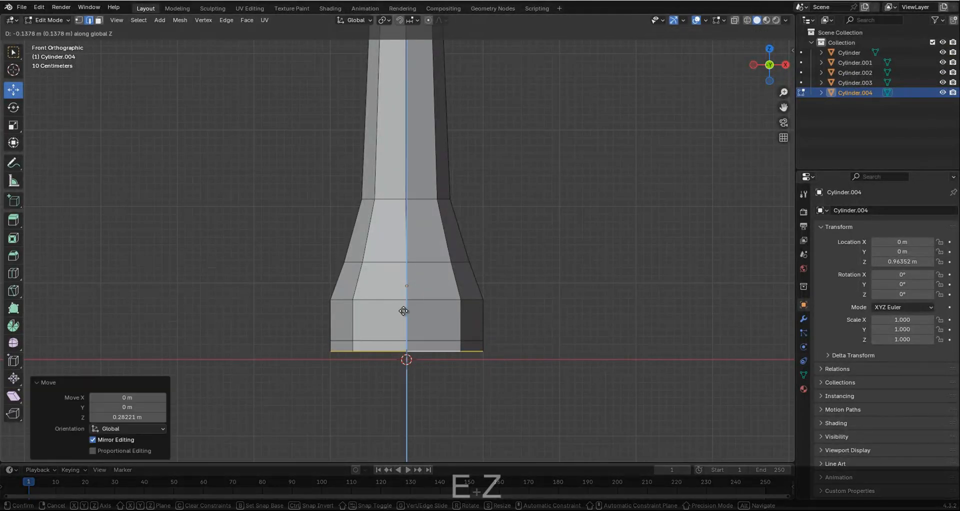
{"action": "left_click", "coordinate": [406, 324]}
Scale the extruded bottom loop by about 0.812, lower it about 0.026 m, and leave Edit Mode with nothing selected.
{"action": "key", "text": "s"}
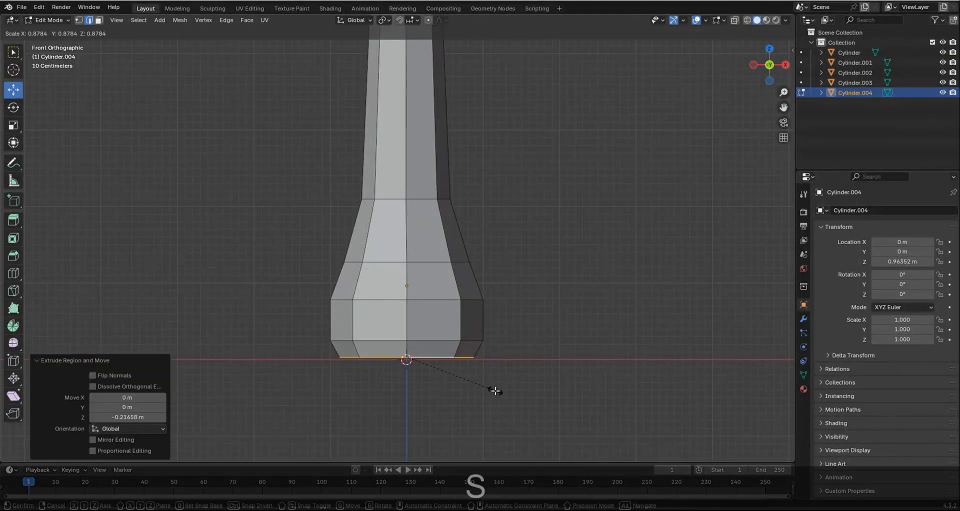
{"action": "left_click", "coordinate": [478, 378]}
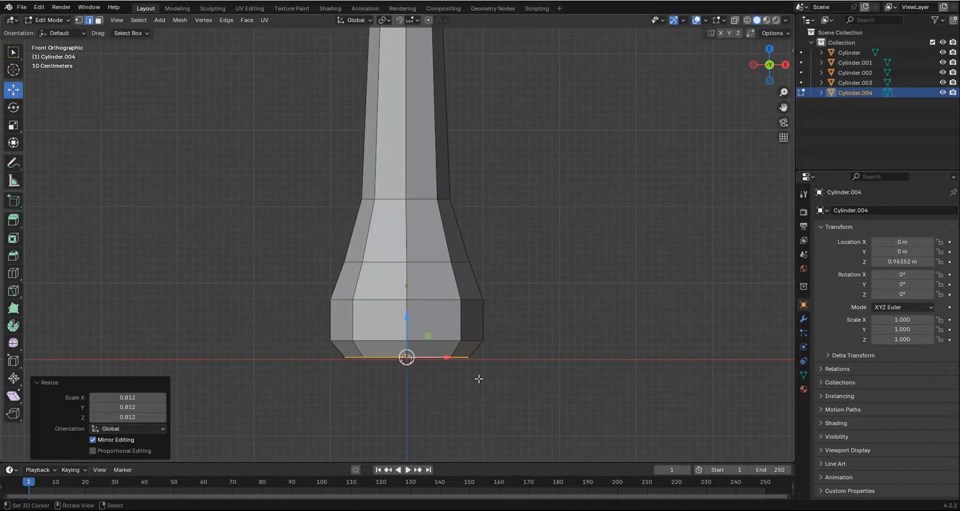
{"action": "scroll", "coordinate": [438, 349], "scroll_direction": "down", "scroll_amount": 4}
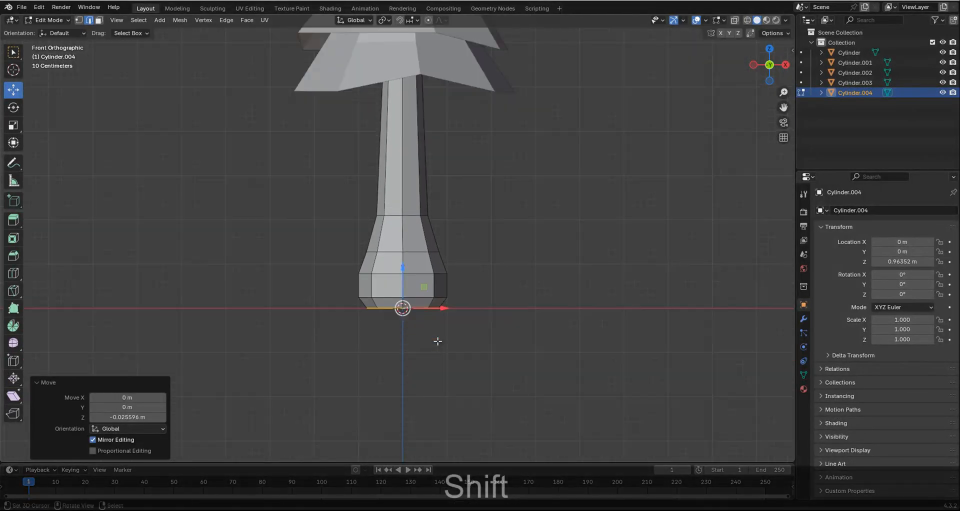
{"action": "key", "text": "Tab"}
{"action": "key", "text": "alt+a"}
Add five evenly spaced loop cuts along the trunk's long upper section in Edit Mode.
{"action": "scroll", "coordinate": [437, 347], "scroll_direction": "down", "scroll_amount": 4}
{"action": "middle_click_drag", "start_coordinate": [410, 296], "coordinate": [409, 334], "text": "shift"}
{"action": "scroll", "coordinate": [406, 321], "scroll_direction": "up", "scroll_amount": 5}
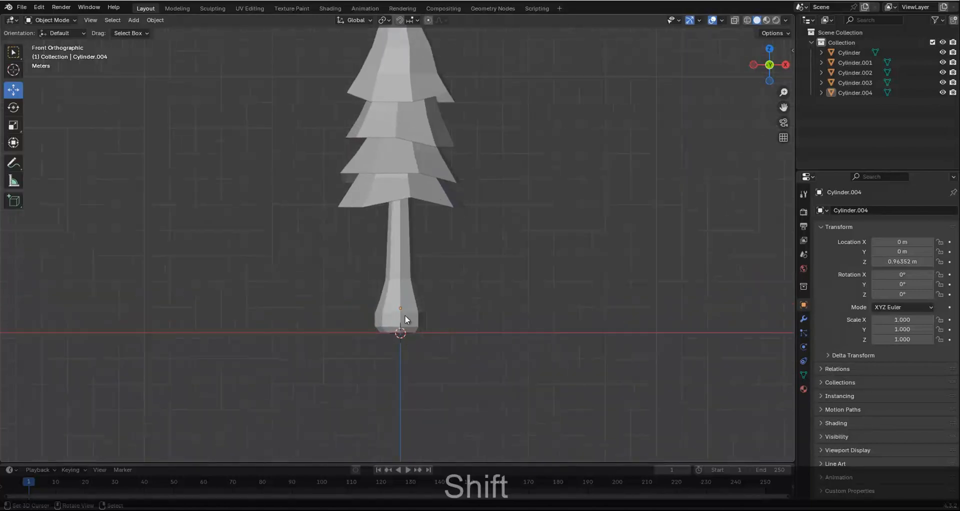
{"action": "key", "text": "Tab"}
{"action": "key", "text": "ctrl+r"}
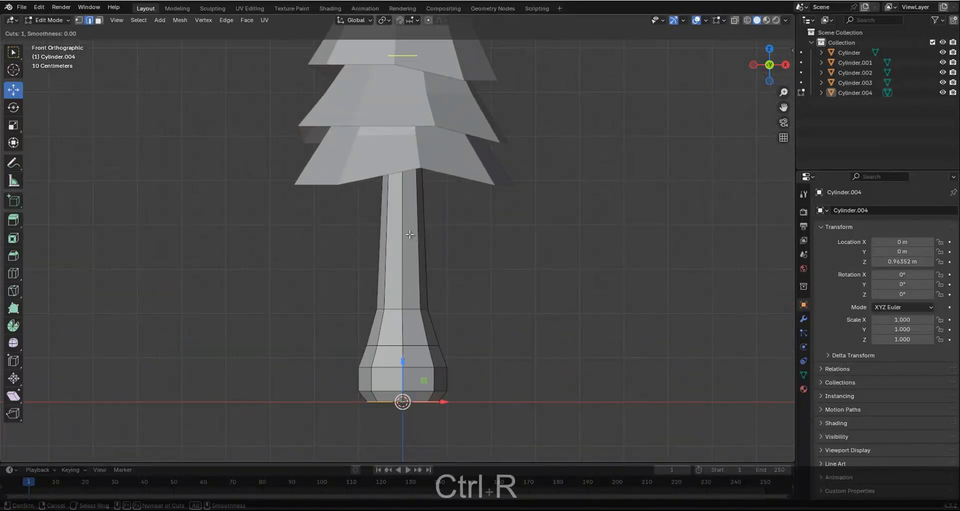
{"action": "scroll", "coordinate": [409, 234], "scroll_direction": "up", "scroll_amount": 1}
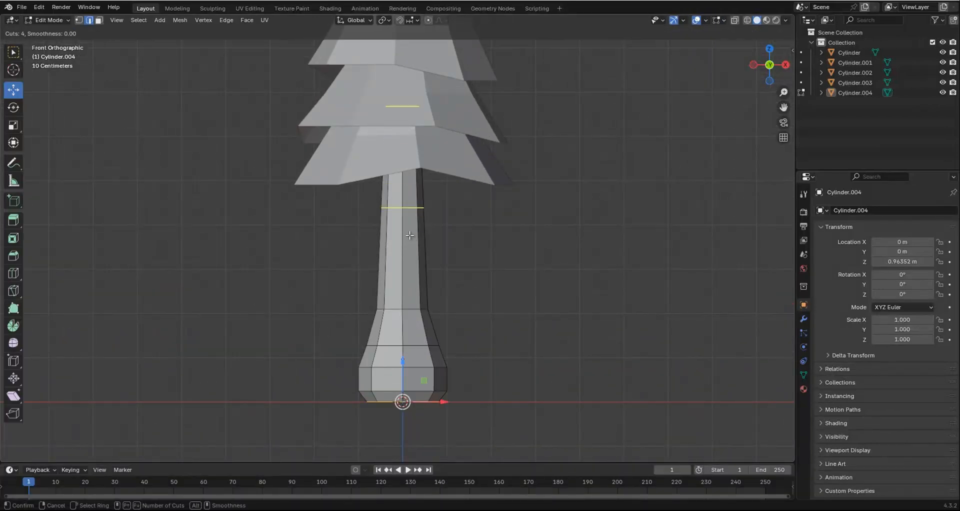
{"action": "left_click", "coordinate": [409, 235]}
{"action": "right_click", "coordinate": [410, 235]}
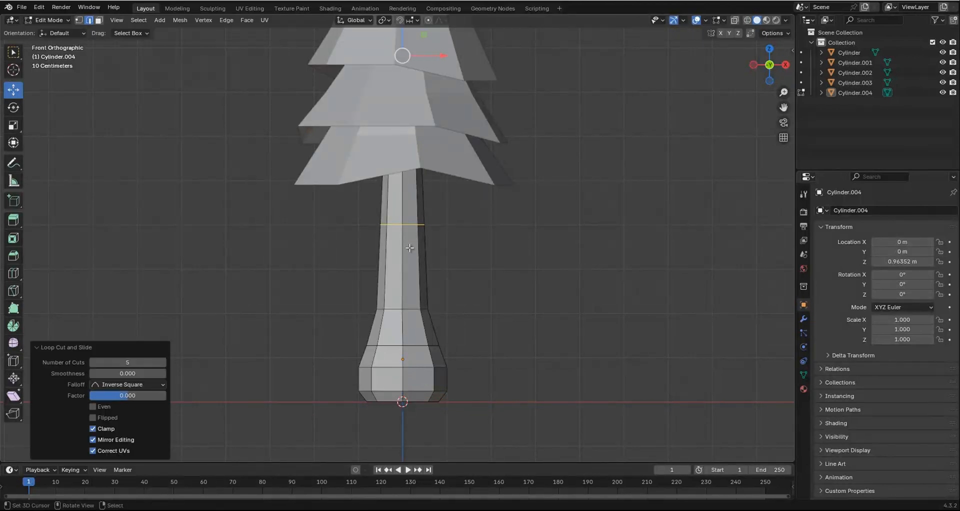
Add one centered loop cut to the long trunk segment just above the base flare and return to Object Mode.
{"action": "key", "text": "ctrl+r"}
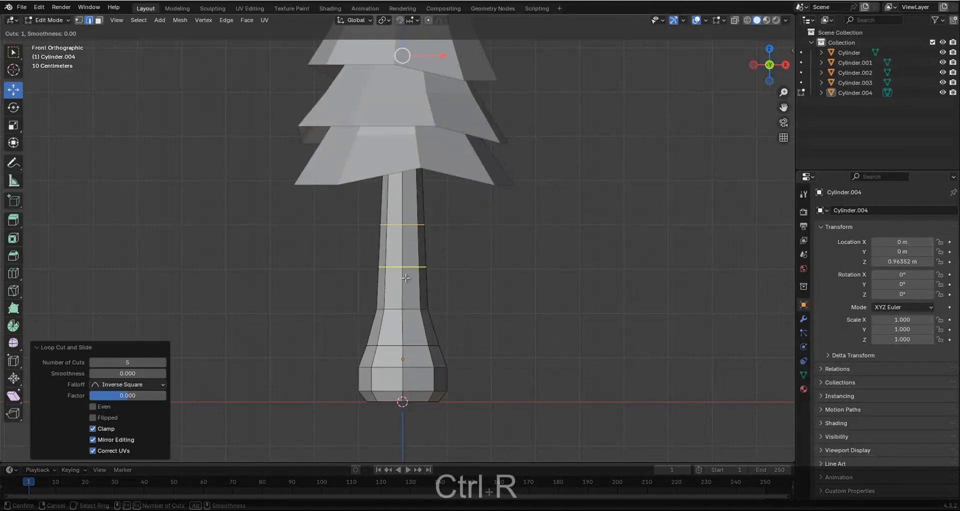
{"action": "left_click", "coordinate": [407, 272]}
{"action": "right_click", "coordinate": [407, 273]}
{"action": "key", "text": "a"}
{"action": "scroll", "coordinate": [427, 279], "scroll_direction": "down", "scroll_amount": 6}
{"action": "key", "text": "Tab"}
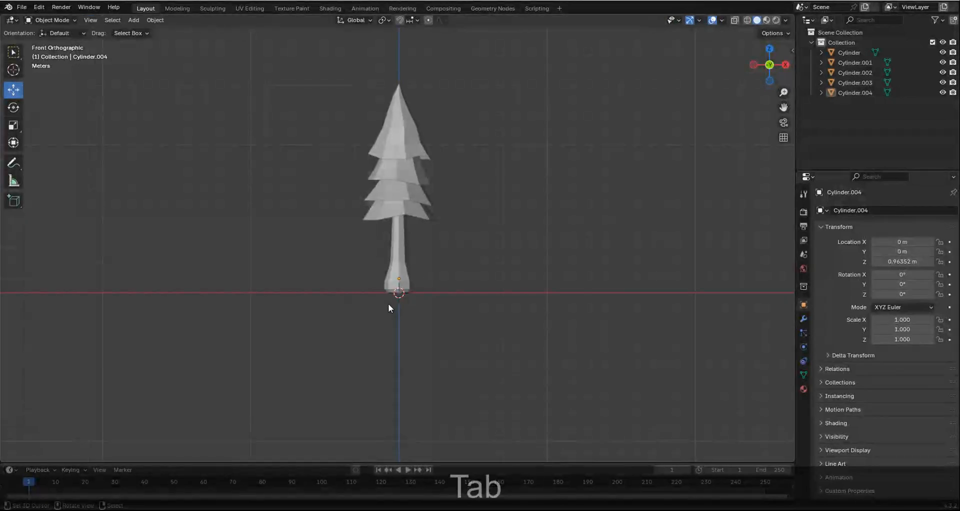
Shift the edge loop below the foliage about -0.031 m along X and the next lower loop about 0.037 m.
{"action": "key", "text": "Tab"}
{"action": "scroll", "coordinate": [388, 304], "scroll_direction": "up", "scroll_amount": 6}
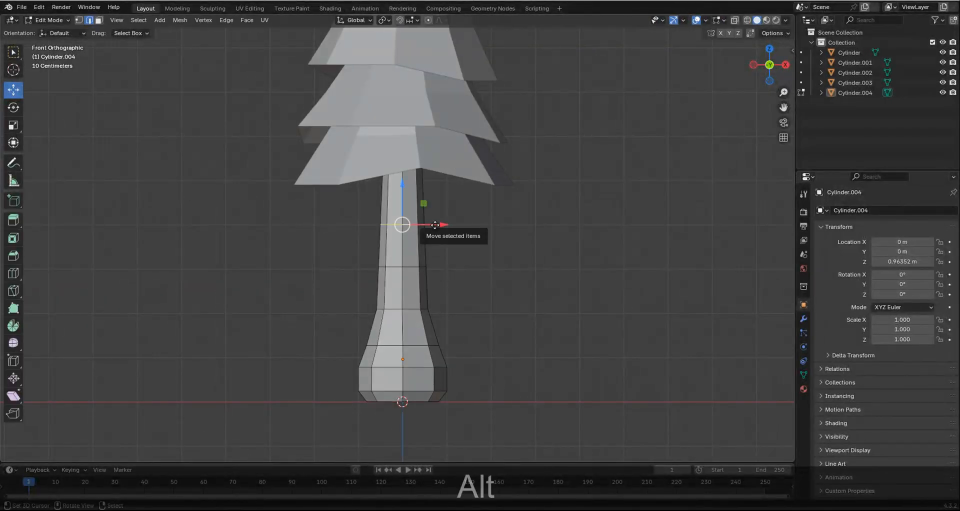
{"action": "mouse_move", "coordinate": [424, 224]}
{"action": "left_mouse_down", "text": "shift"}
{"action": "mouse_move", "coordinate": [434, 223]}
{"action": "mouse_move", "coordinate": [423, 235]}
{"action": "left_mouse_up", "text": "shift"}
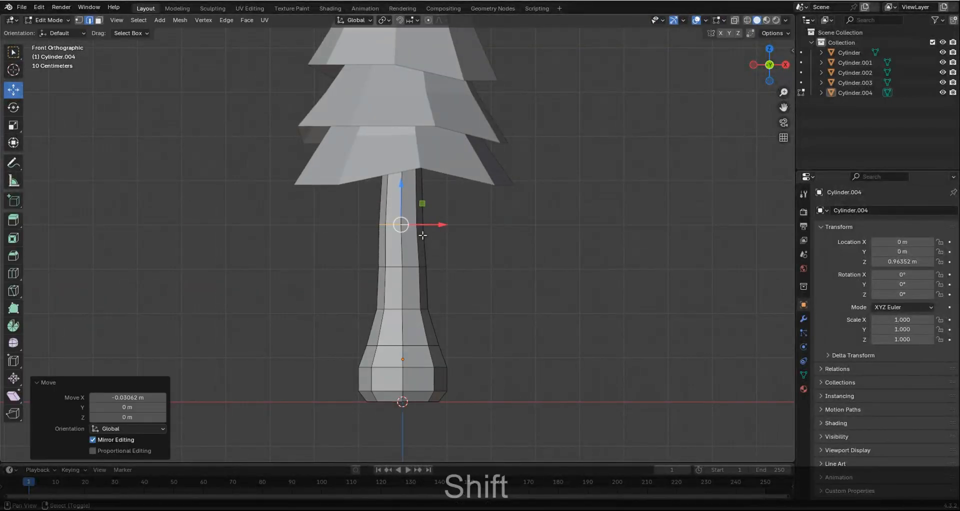
{"action": "left_click", "coordinate": [405, 268], "text": "alt"}
{"action": "left_click_drag", "start_coordinate": [427, 266], "coordinate": [440, 266], "text": "shift"}
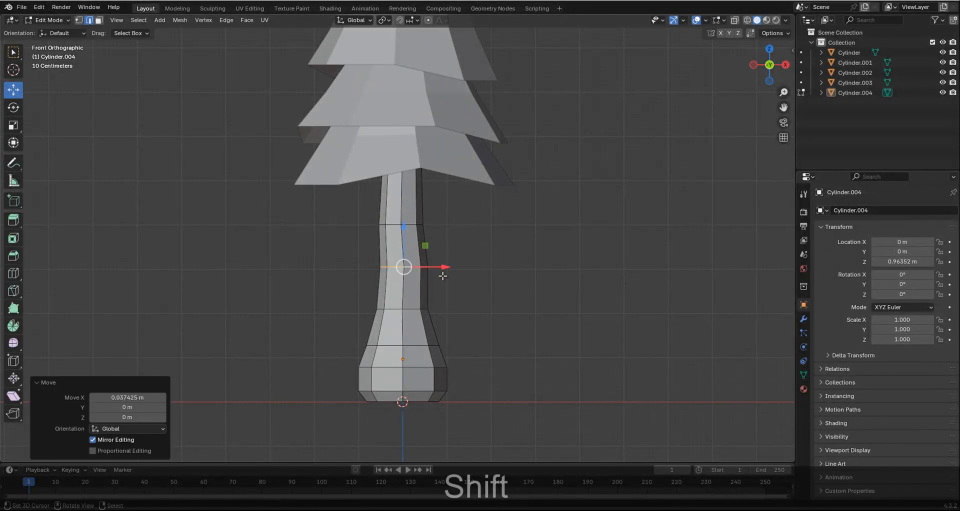
Scale the middle edge loop of the trunk's base flare by about 0.964.
{"action": "key", "text": "Tab"}
{"action": "scroll", "coordinate": [449, 311], "scroll_direction": "down", "scroll_amount": 5}
{"action": "scroll", "coordinate": [383, 313], "scroll_direction": "up", "scroll_amount": 6}
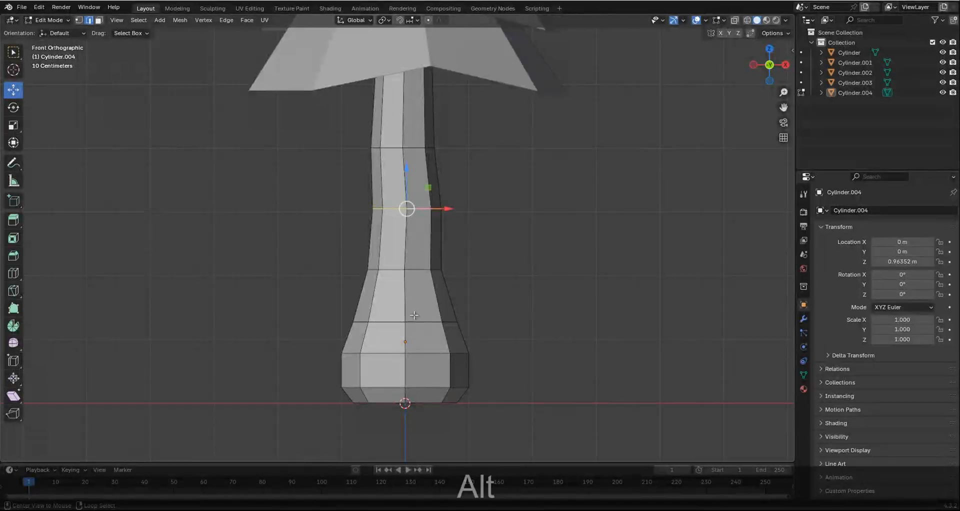
{"action": "left_click", "coordinate": [416, 321], "text": "alt"}
{"action": "key", "text": "s"}
{"action": "left_click", "coordinate": [492, 349]}
{"action": "scroll", "coordinate": [492, 349], "scroll_direction": "down", "scroll_amount": 3}
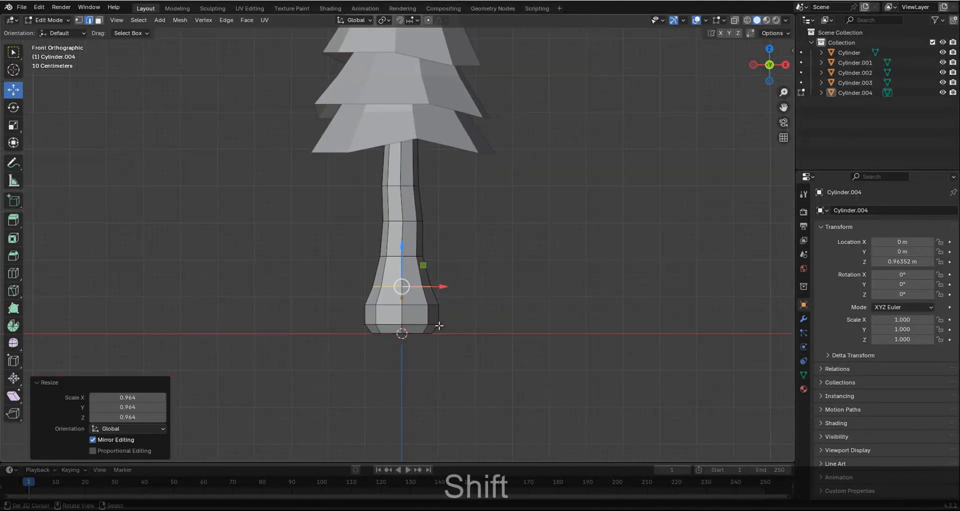
Select the whole trunk mesh and scale it uniformly by about 0.889.
{"action": "key", "text": "a"}
{"action": "key", "text": "a"}
{"action": "key", "text": "s"}
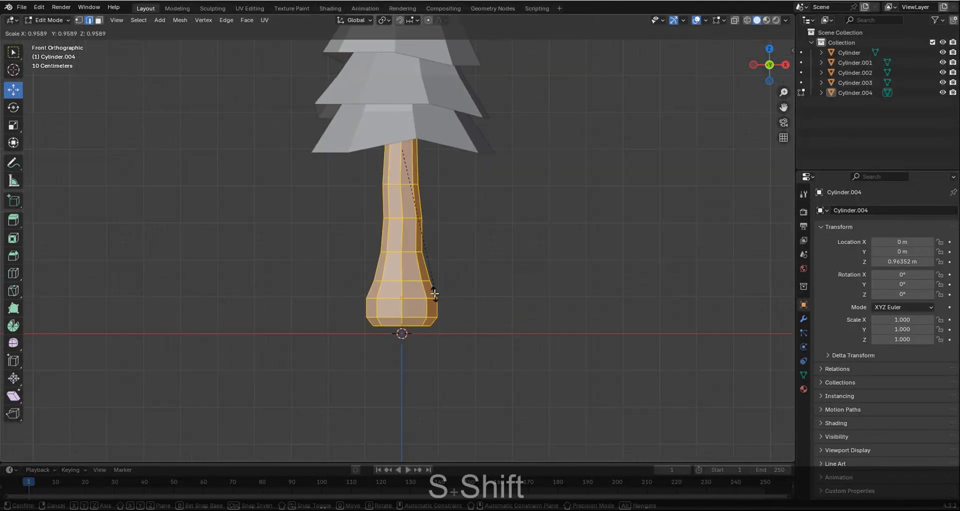
{"action": "left_click", "coordinate": [405, 196], "text": "shift"}
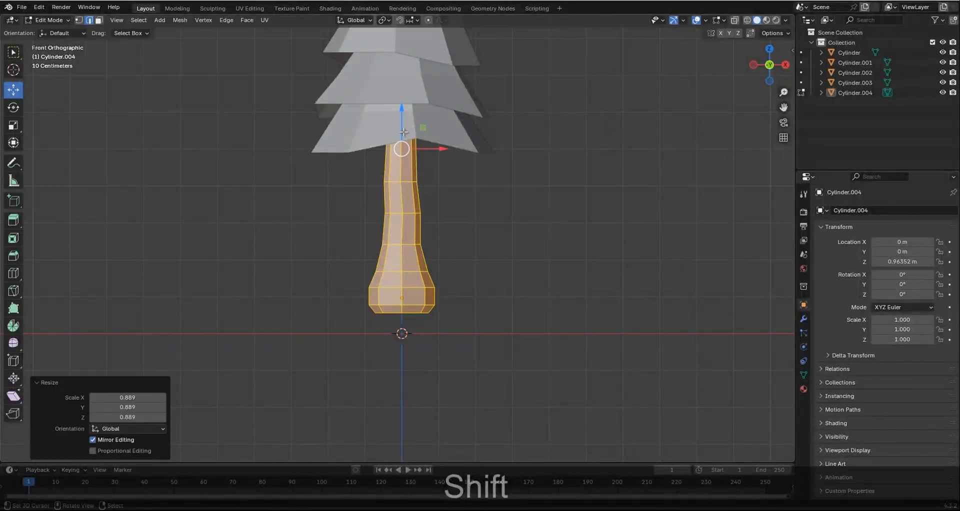
Move the whole trunk mesh down along Z until its base sits on the ground line and return to Object Mode.
{"action": "left_click_drag", "start_coordinate": [403, 132], "coordinate": [426, 330], "text": "shift"}
{"action": "scroll", "coordinate": [435, 326], "scroll_direction": "down", "scroll_amount": 2}
{"action": "key", "text": "Tab"}
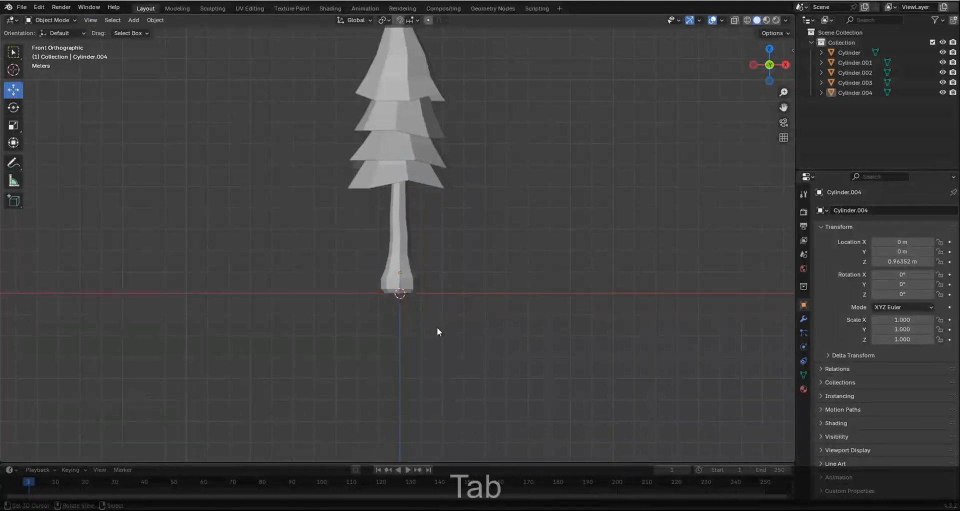
{"action": "scroll", "coordinate": [429, 323], "scroll_direction": "down", "scroll_amount": 2}
{"action": "scroll", "coordinate": [405, 321], "scroll_direction": "up", "scroll_amount": 7}
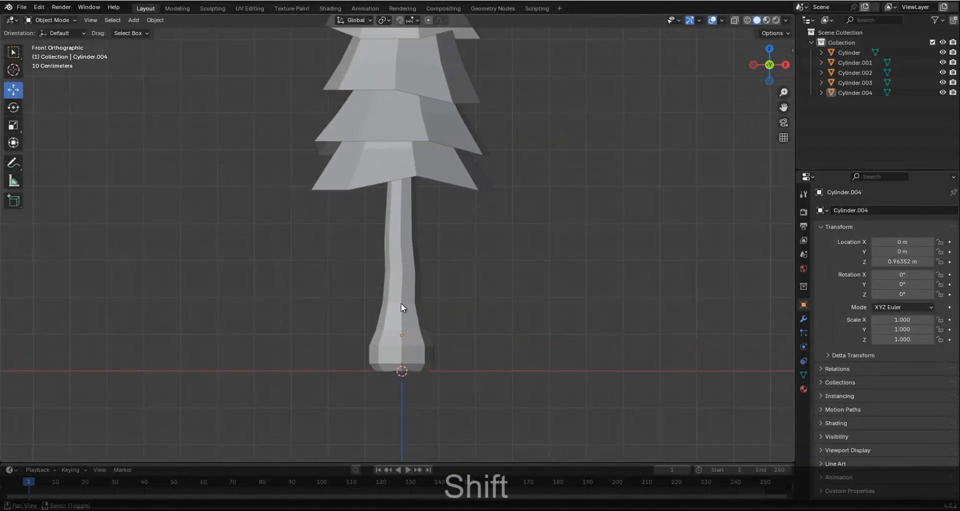
Box-select all vertices of the trunk's base flare, scale them by about 0.921 and lower them onto the ground line.
{"action": "key", "text": "Tab"}
{"action": "key", "text": "z"}
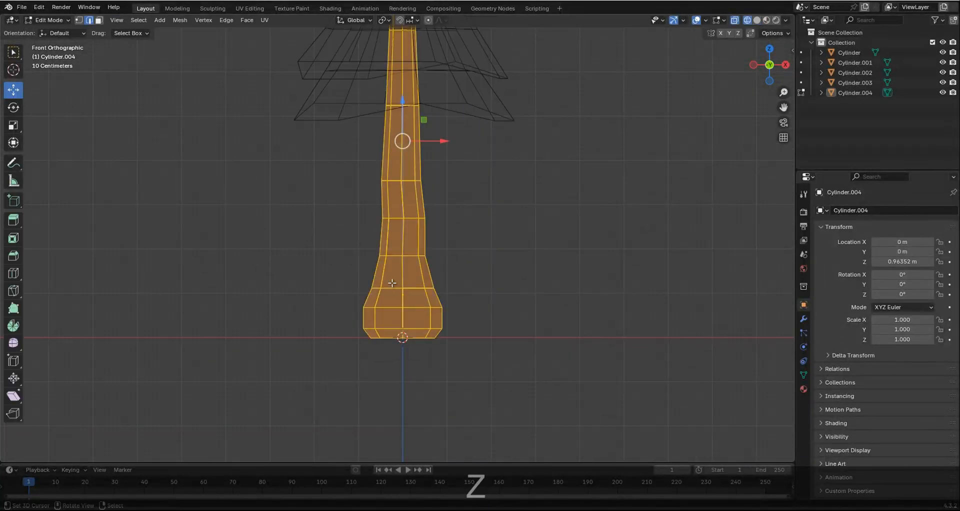
{"action": "key", "text": "ctrl+Tab"}
{"action": "left_click", "coordinate": [359, 270]}
{"action": "left_click", "coordinate": [402, 288]}
{"action": "key", "text": "b"}
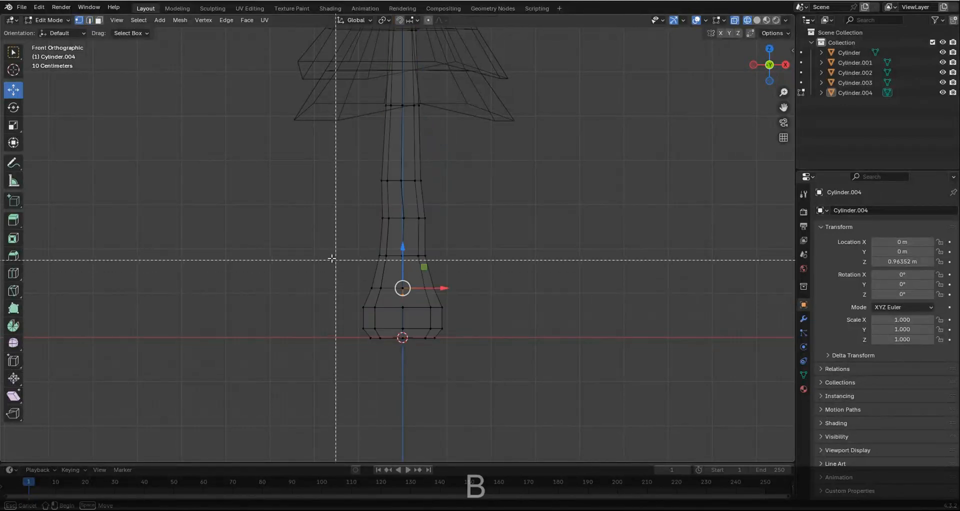
{"action": "left_click_drag", "start_coordinate": [300, 235], "coordinate": [489, 401]}
{"action": "key", "text": "s"}
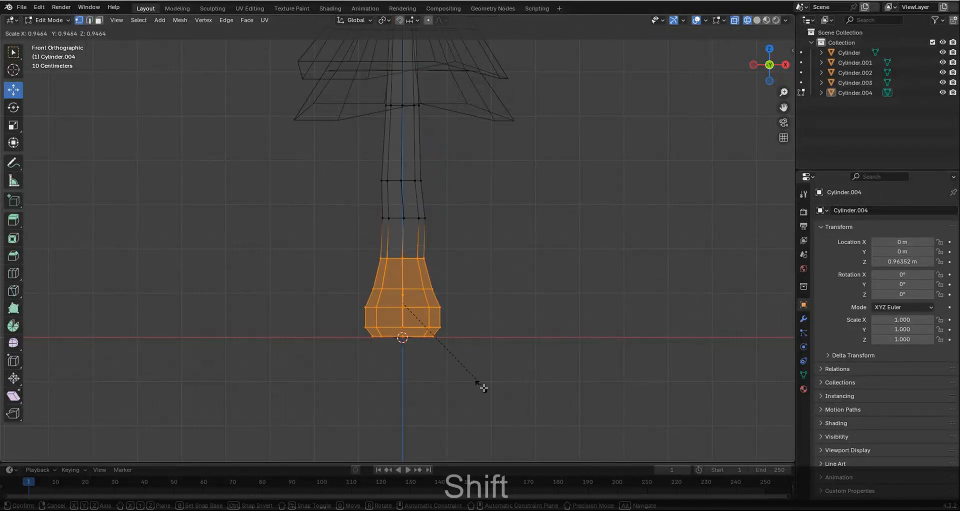
{"action": "left_click", "coordinate": [433, 363], "text": "shift"}
{"action": "key", "text": "shift+z"}
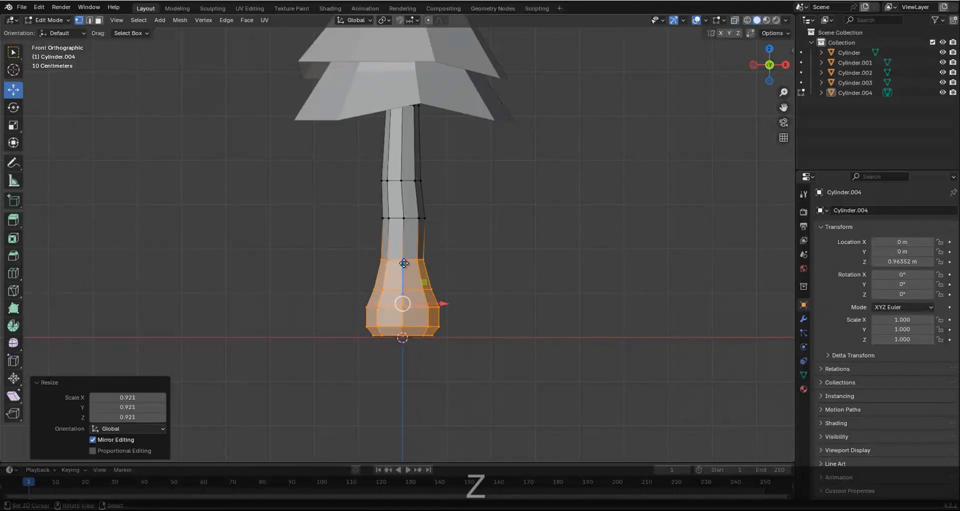
{"action": "key", "text": "g"}
{"action": "left_click", "coordinate": [405, 270]}
Scale the edge loop just above the base flare by about 0.857 and the next higher loop by about 0.803, leaving Edit Mode.
{"action": "left_click", "coordinate": [413, 219], "text": "alt"}
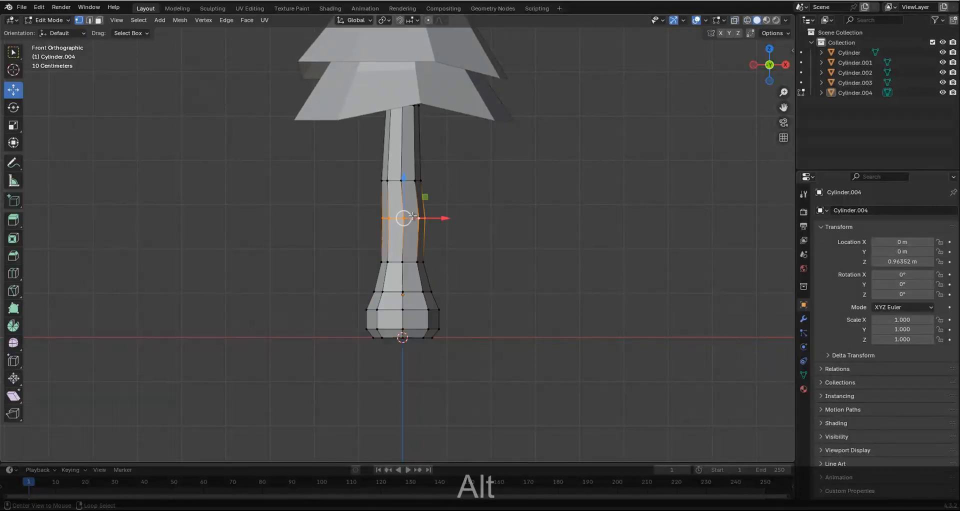
{"action": "key", "text": "s"}
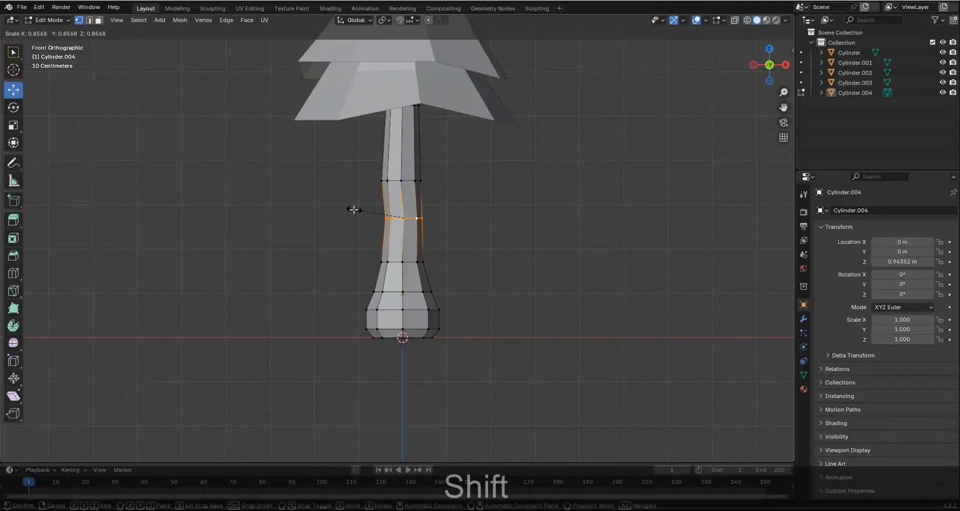
{"action": "left_click", "coordinate": [354, 209], "text": "shift"}
{"action": "left_click", "coordinate": [403, 178], "text": "alt"}
{"action": "left_click", "coordinate": [410, 183], "text": "alt"}
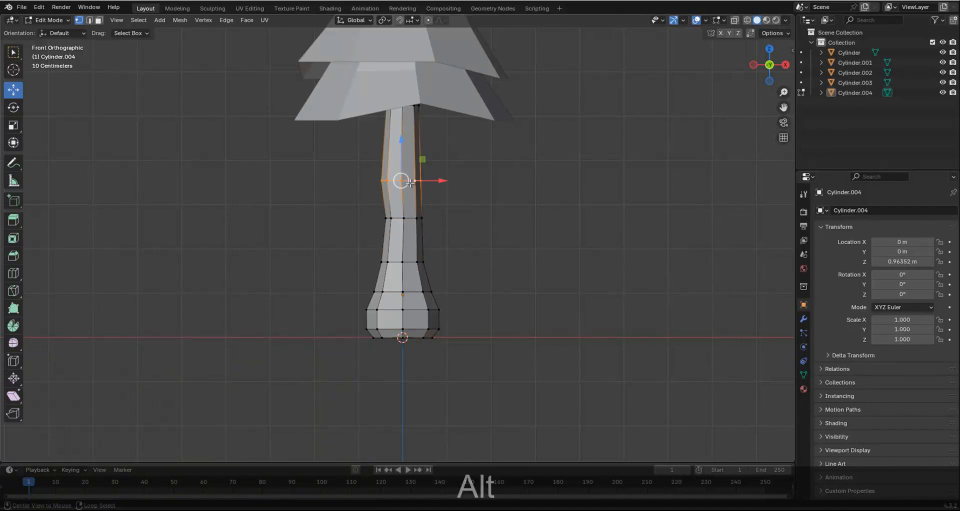
{"action": "key", "text": "s"}
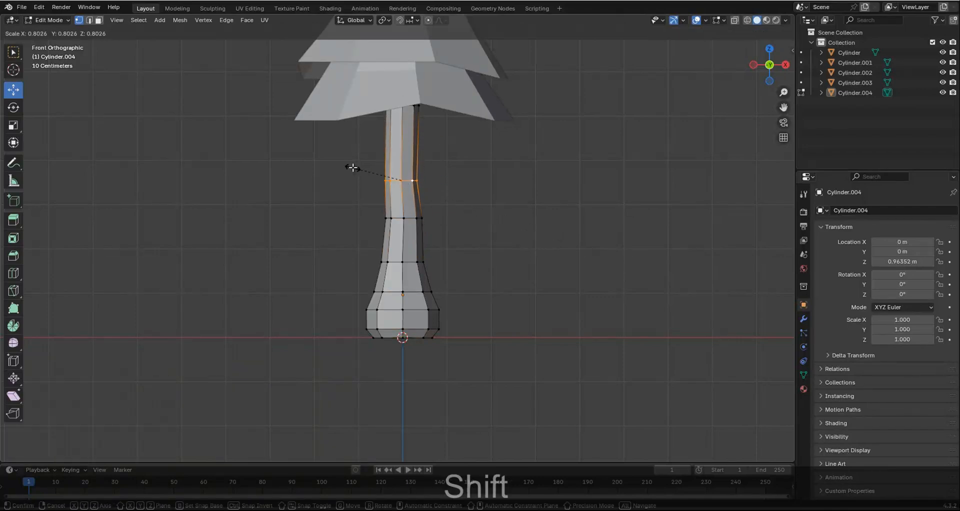
{"action": "left_click", "coordinate": [352, 167], "text": "shift"}
{"action": "key", "text": "shift+Tab"}
Raise the trunk's top vertices about 1.827 m along Z to near the treetop and scale them narrower.
{"action": "scroll", "coordinate": [485, 286], "scroll_direction": "down", "scroll_amount": 5}
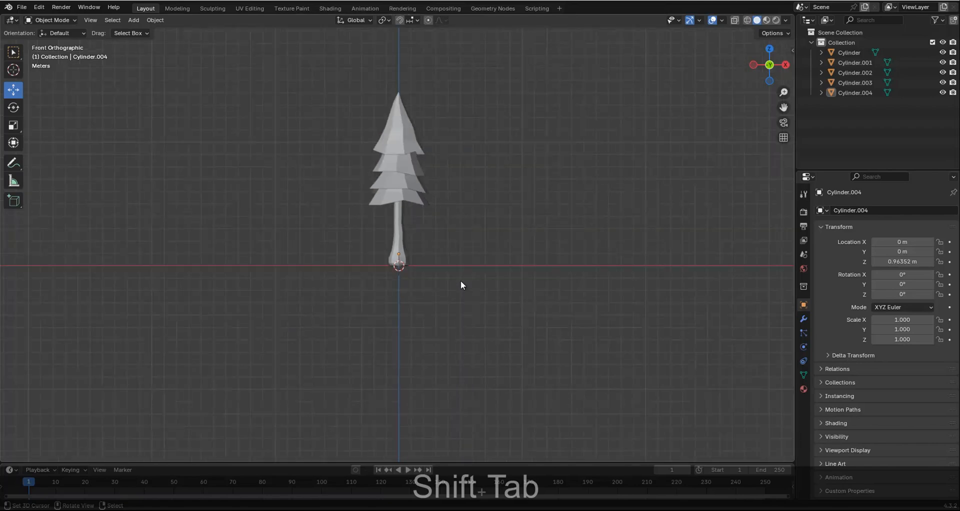
{"action": "scroll", "coordinate": [401, 259], "scroll_direction": "up", "scroll_amount": 5}
{"action": "scroll", "coordinate": [412, 250], "scroll_direction": "up", "scroll_amount": 5, "text": "shift"}
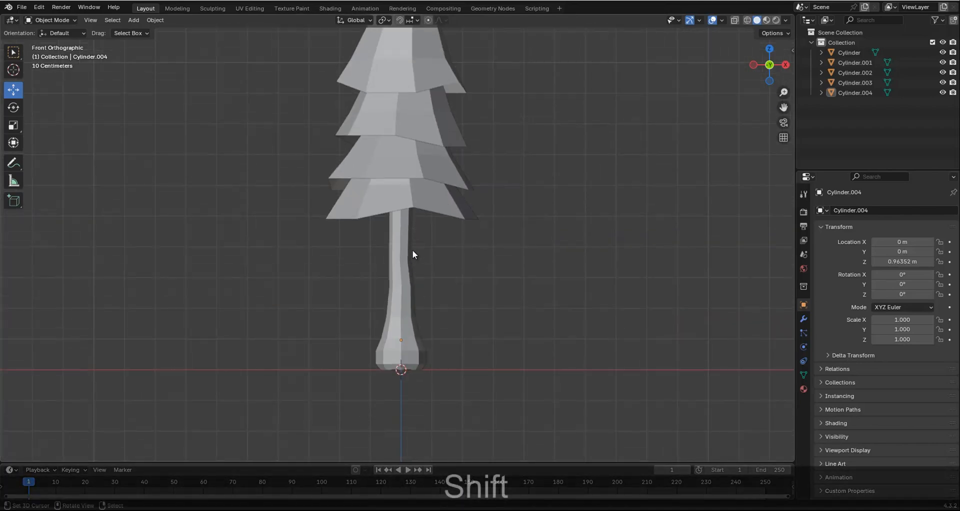
{"action": "key", "text": "shift+z"}
{"action": "scroll", "coordinate": [397, 198], "scroll_direction": "down", "scroll_amount": 3}
{"action": "left_click", "coordinate": [394, 323], "text": "shift"}
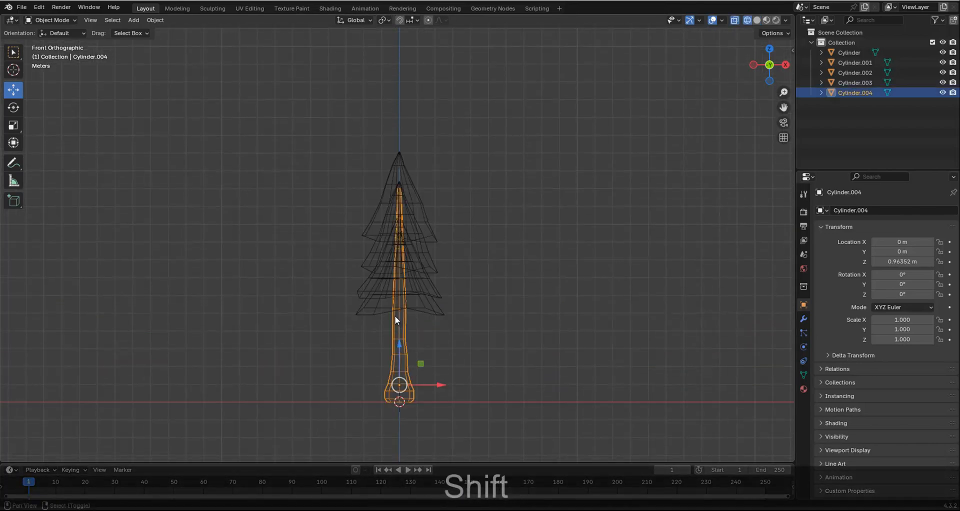
{"action": "scroll", "coordinate": [370, 265], "scroll_direction": "up", "scroll_amount": 6}
{"action": "key", "text": "Tab"}
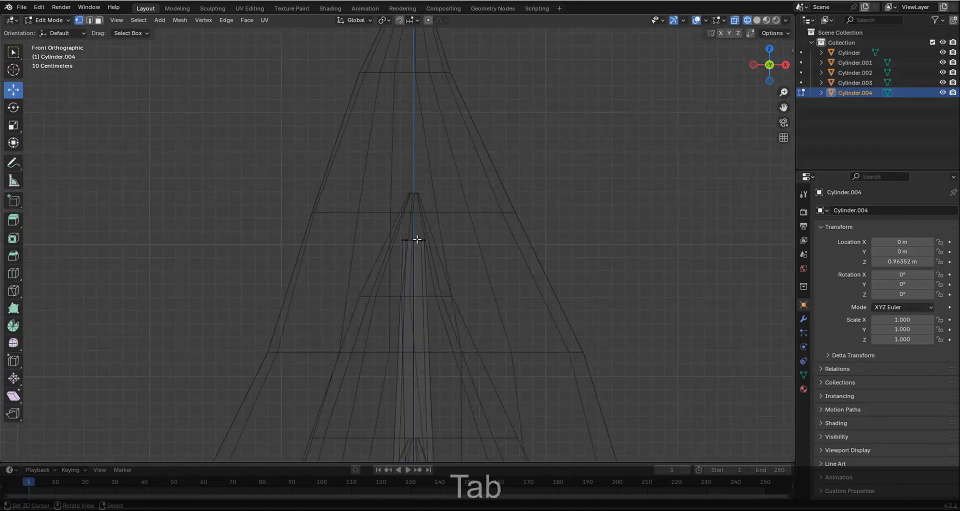
{"action": "key", "text": "b"}
{"action": "left_click_drag", "start_coordinate": [341, 205], "coordinate": [510, 270]}
{"action": "scroll", "coordinate": [408, 250], "scroll_direction": "down", "scroll_amount": 3}
{"action": "scroll", "coordinate": [410, 269], "scroll_direction": "up", "scroll_amount": 3, "text": "shift"}
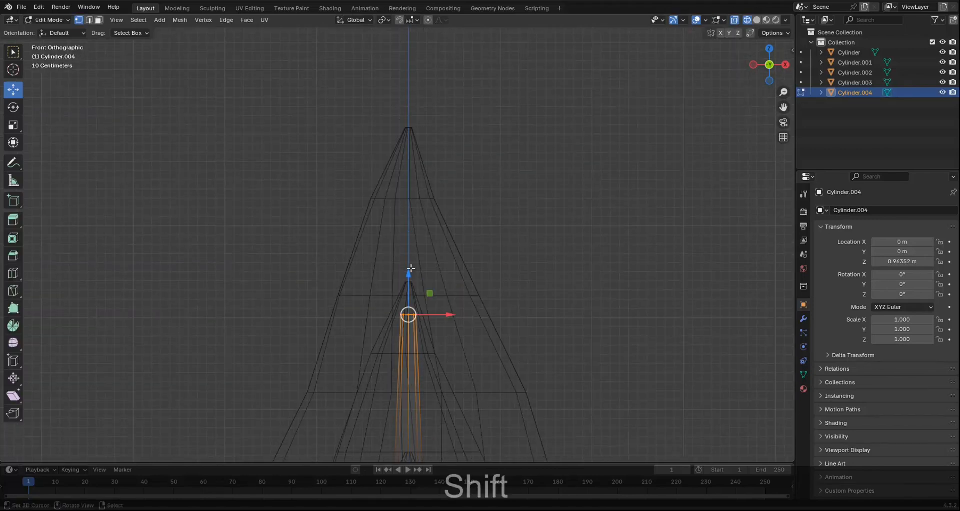
{"action": "left_click_drag", "start_coordinate": [410, 268], "coordinate": [407, 107]}
{"action": "key", "text": "s"}
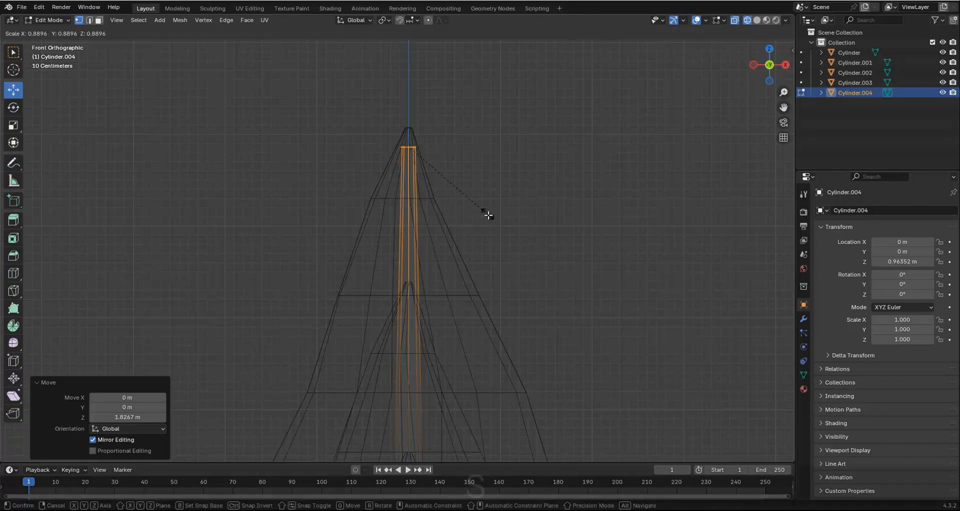
{"action": "left_click", "coordinate": [464, 186]}
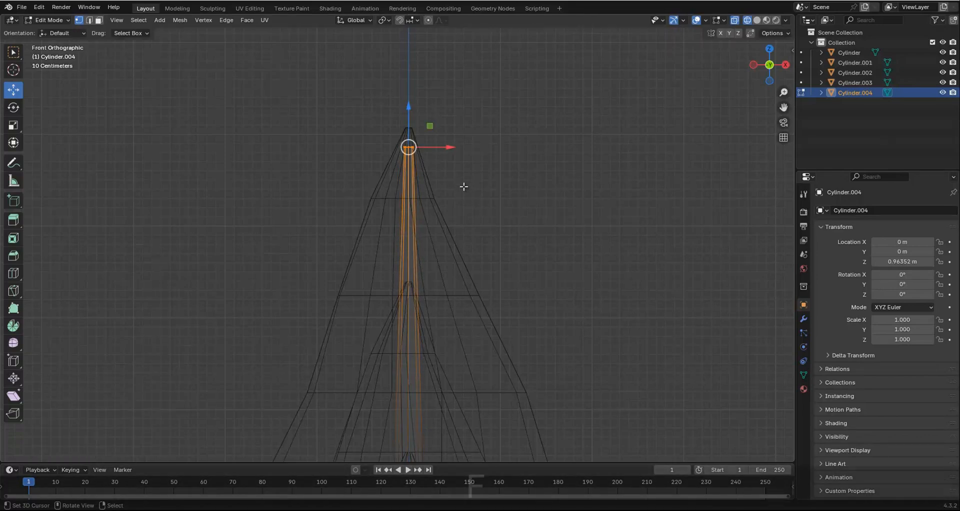
Fill the open edge loop at the bottom of the trunk with a face and return to Object Mode in solid shading.
{"action": "key", "text": "z"}
{"action": "scroll", "coordinate": [433, 364], "scroll_direction": "down", "scroll_amount": 3}
{"action": "scroll", "coordinate": [433, 364], "scroll_direction": "down", "scroll_amount": 3}
{"action": "middle_click_drag", "start_coordinate": [415, 445], "coordinate": [408, 284], "text": "shift"}
{"action": "scroll", "coordinate": [407, 318], "scroll_direction": "up", "scroll_amount": 7}
{"action": "left_click", "coordinate": [430, 305], "text": "alt"}
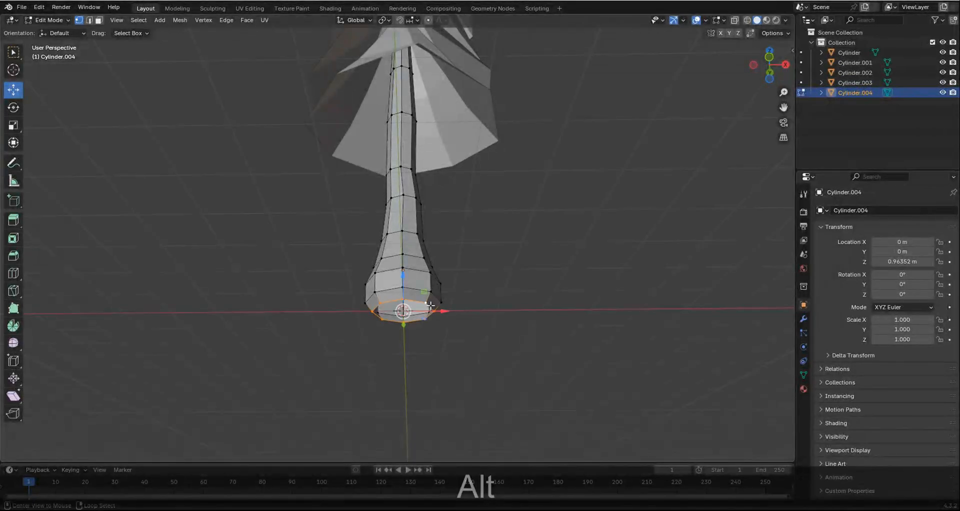
{"action": "key", "text": "f"}
{"action": "key", "text": "Tab"}
Examine the complete tree from the front, from an angle and from below the foliage.
{"action": "middle_click_drag", "start_coordinate": [430, 305], "coordinate": [464, 241]}
{"action": "key", "text": "KP_1"}
{"action": "key", "text": "a"}
{"action": "key", "text": "a"}
{"action": "scroll", "coordinate": [464, 241], "scroll_direction": "down", "scroll_amount": 3}
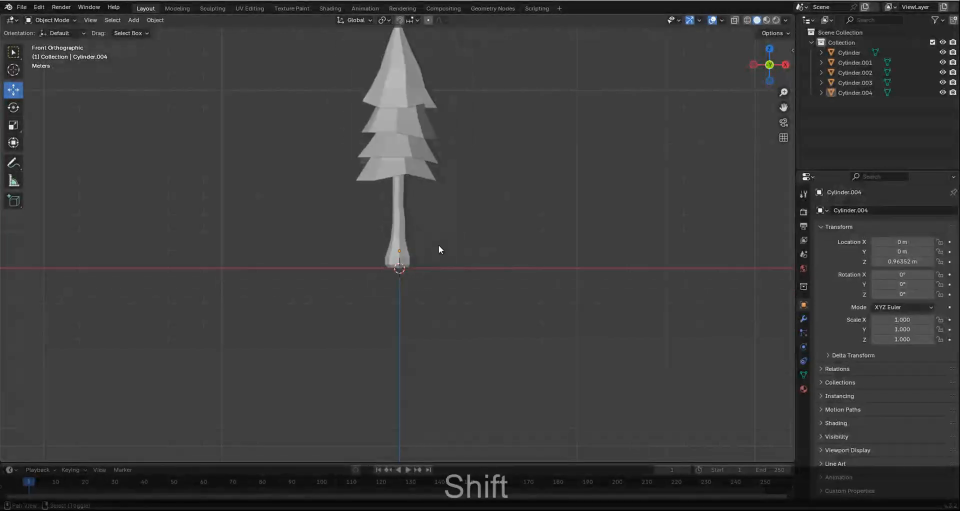
{"action": "middle_click_drag", "start_coordinate": [439, 164], "coordinate": [478, 248], "text": "shift"}
{"action": "scroll", "coordinate": [440, 278], "scroll_direction": "up", "scroll_amount": 2}
{"action": "scroll", "coordinate": [443, 225], "scroll_direction": "up", "scroll_amount": 3}
{"action": "scroll", "coordinate": [426, 214], "scroll_direction": "down", "scroll_amount": 2}
{"action": "left_click", "coordinate": [454, 260]}
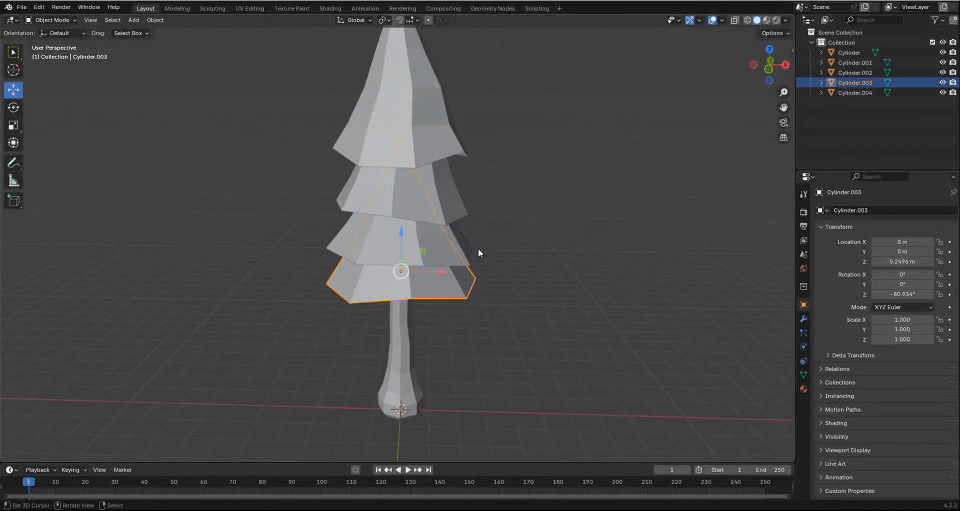
{"action": "key", "text": "KP_1"}
{"action": "key", "text": "a"}
{"action": "scroll", "coordinate": [414, 278], "scroll_direction": "down", "scroll_amount": 2}
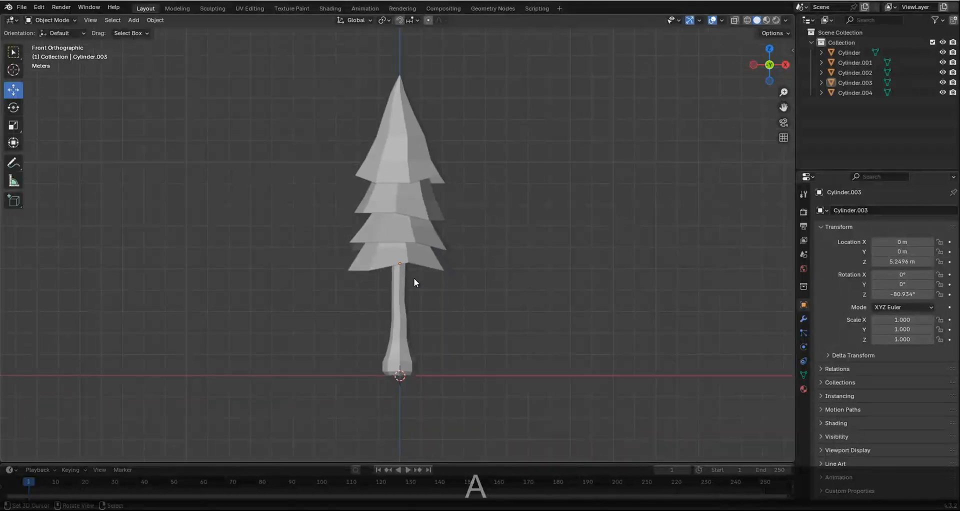
{"action": "scroll", "coordinate": [398, 221], "scroll_direction": "up", "scroll_amount": 5}
{"action": "middle_click_drag", "start_coordinate": [413, 225], "coordinate": [463, 211]}
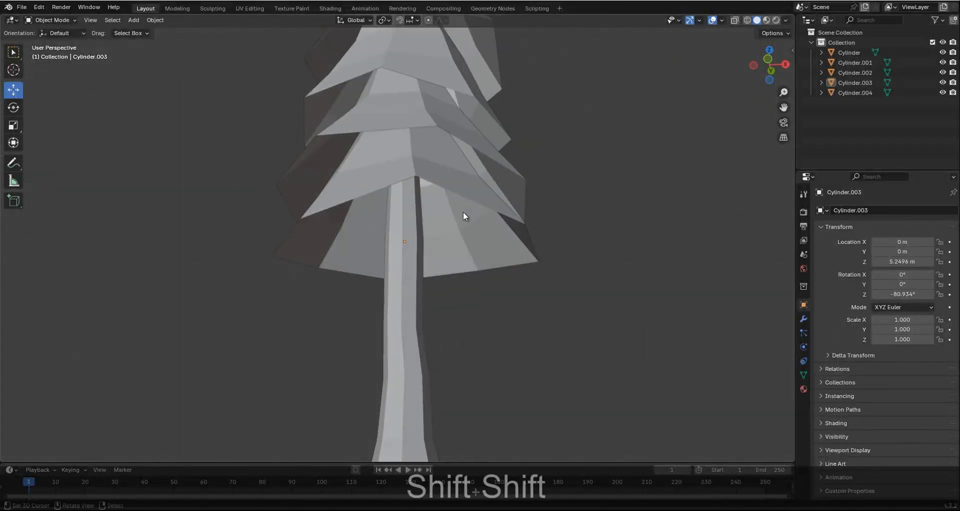
{"action": "key", "text": "KP_1"}
{"action": "scroll", "coordinate": [440, 218], "scroll_direction": "up", "scroll_amount": 5, "text": "shift"}
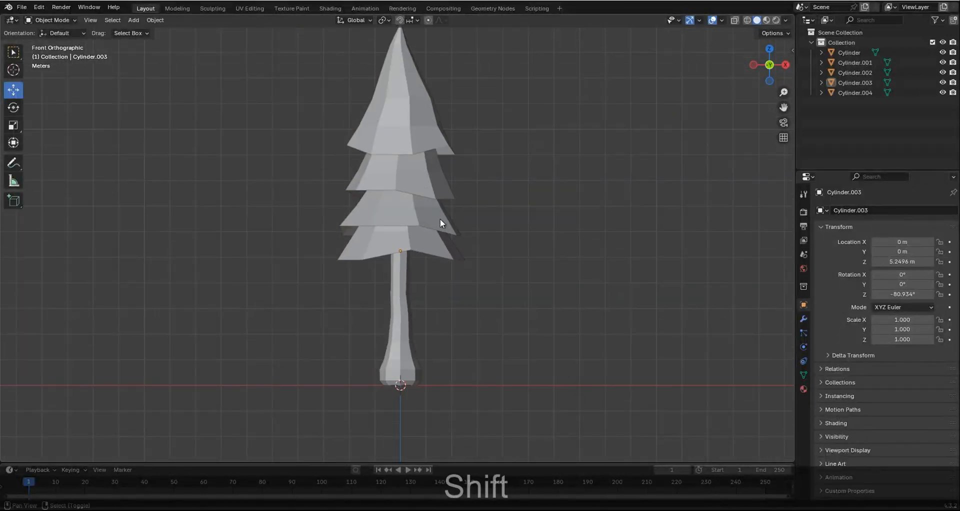
Raise the second foliage tier from the top to a Z location of about 7.666 m and deselect it.
{"action": "left_click", "coordinate": [433, 230]}
{"action": "scroll", "coordinate": [397, 242], "scroll_direction": "up", "scroll_amount": 2, "text": "shift"}
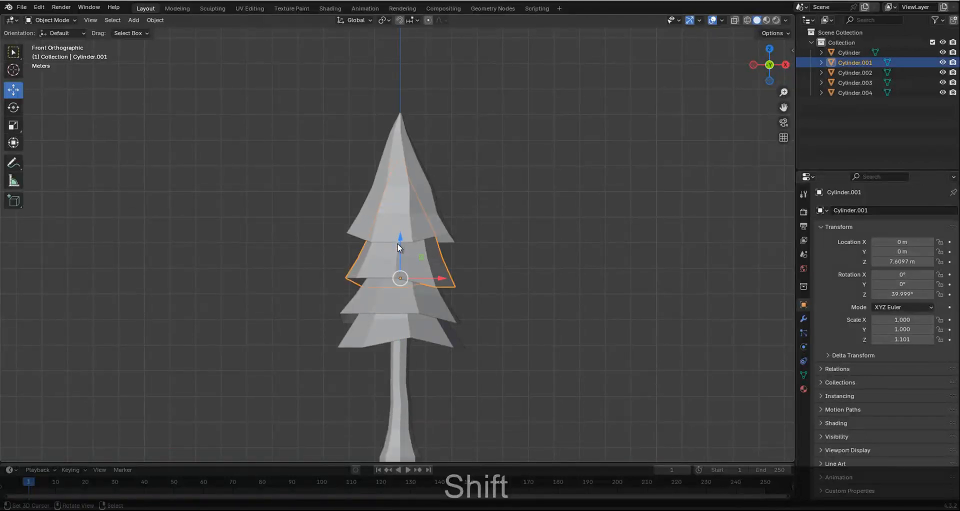
{"action": "scroll", "coordinate": [397, 243], "scroll_direction": "up", "scroll_amount": 3}
{"action": "mouse_move", "coordinate": [403, 265]}
{"action": "left_mouse_down", "text": "shift"}
{"action": "mouse_move", "coordinate": [396, 238]}
{"action": "mouse_move", "coordinate": [405, 257]}
{"action": "left_mouse_up", "text": "shift"}
{"action": "key", "text": "a"}
{"action": "key", "text": "a"}
{"action": "scroll", "coordinate": [427, 288], "scroll_direction": "down", "scroll_amount": 4}
{"action": "scroll", "coordinate": [426, 282], "scroll_direction": "down", "scroll_amount": 4, "text": "shift"}
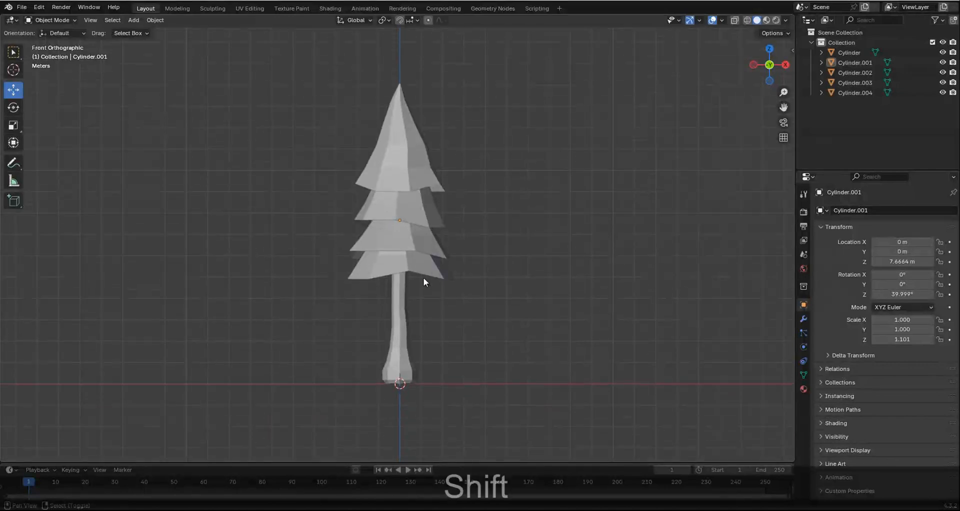
Switch to the Shading workspace in front view and create a new material for the top foliage tier.
{"action": "scroll", "coordinate": [407, 245], "scroll_direction": "up", "scroll_amount": 1}
{"action": "scroll", "coordinate": [404, 241], "scroll_direction": "up", "scroll_amount": 2}
{"action": "scroll", "coordinate": [407, 242], "scroll_direction": "down", "scroll_amount": 3}
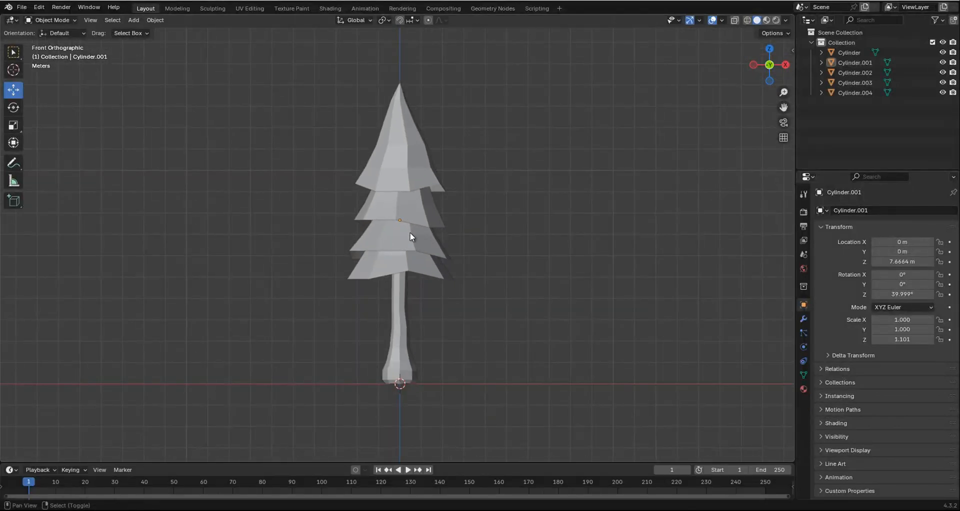
{"action": "scroll", "coordinate": [412, 232], "scroll_direction": "down", "scroll_amount": 2, "text": "shift"}
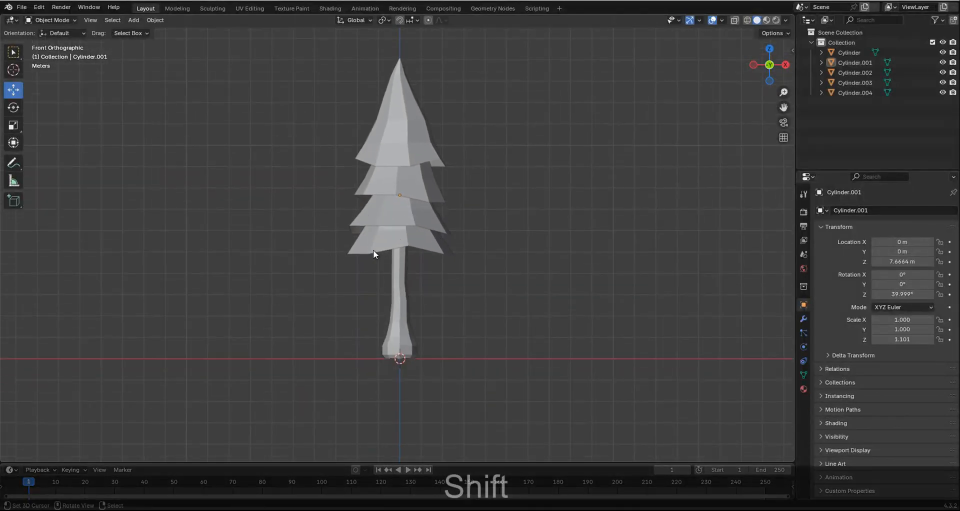
{"action": "left_click", "coordinate": [328, 9]}
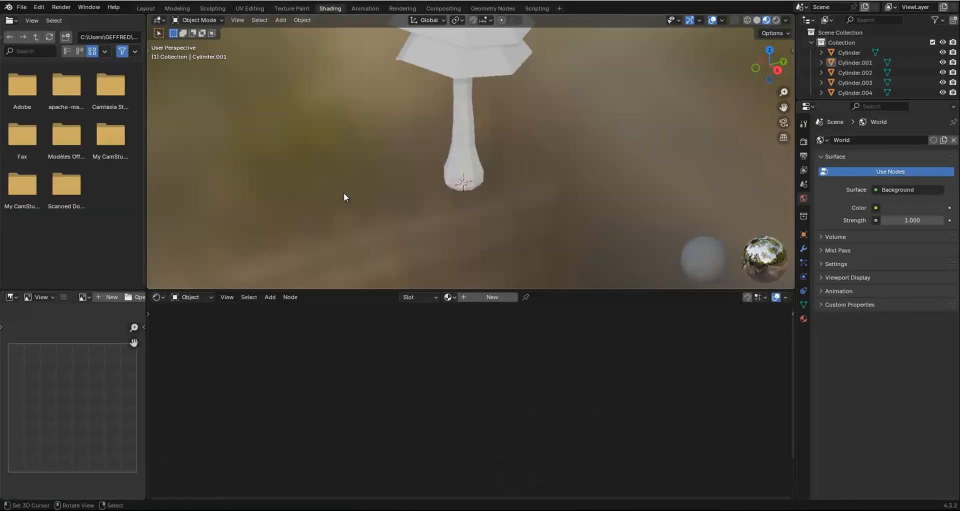
{"action": "scroll", "coordinate": [403, 193], "scroll_direction": "down", "scroll_amount": 2}
{"action": "scroll", "coordinate": [504, 191], "scroll_direction": "up", "scroll_amount": 2, "text": "shift"}
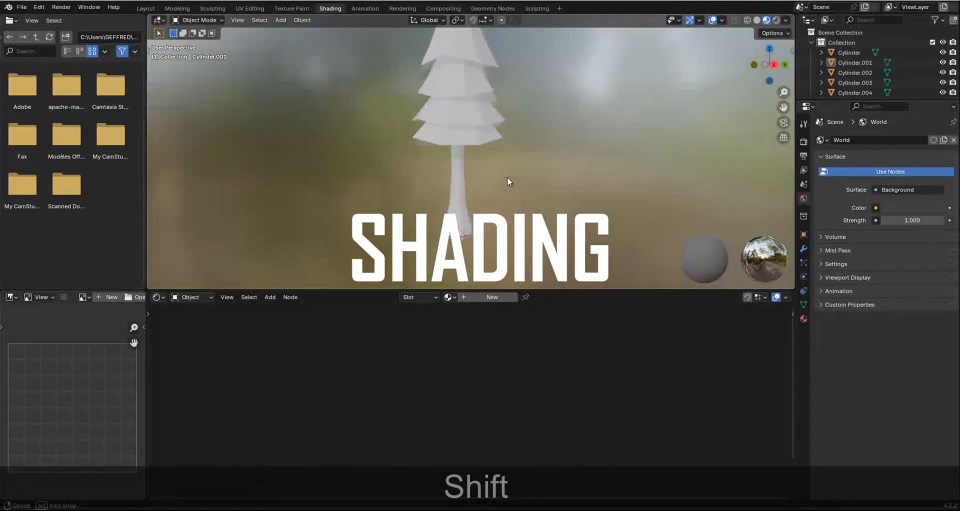
{"action": "key", "text": "KP_1"}
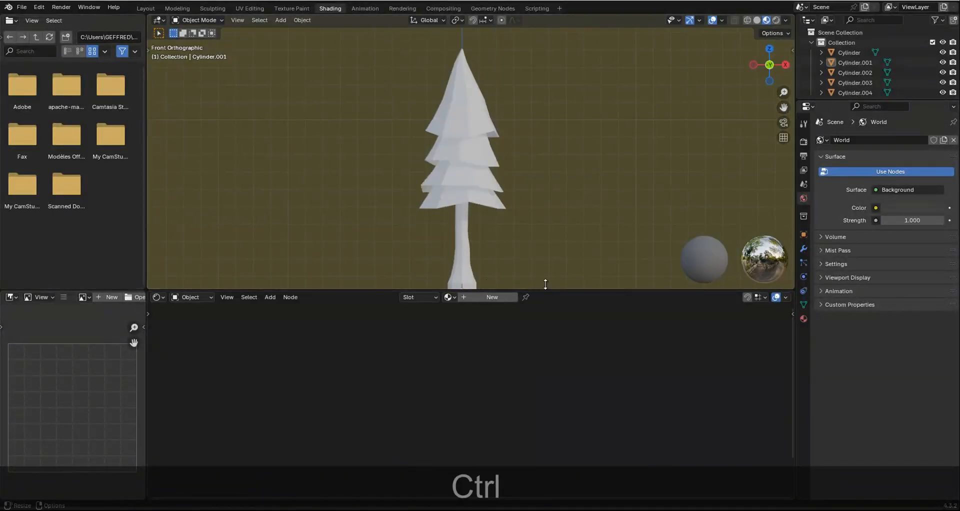
{"action": "left_click", "coordinate": [464, 101]}
{"action": "left_click", "coordinate": [490, 297]}
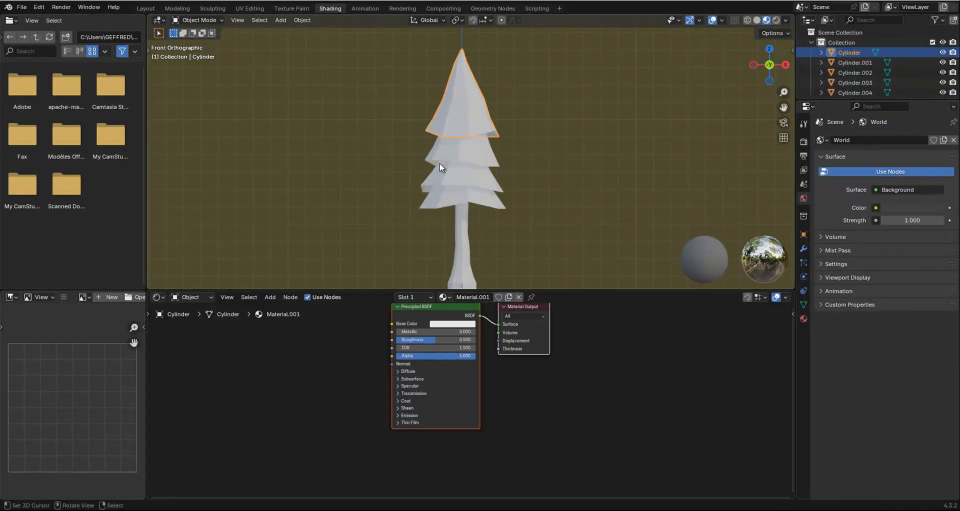
Add a Color Ramp node, link its Color output to the Principled BSDF's Base Color, and leave room for nodes feeding it.
{"action": "left_click_drag", "start_coordinate": [418, 365], "coordinate": [497, 386]}
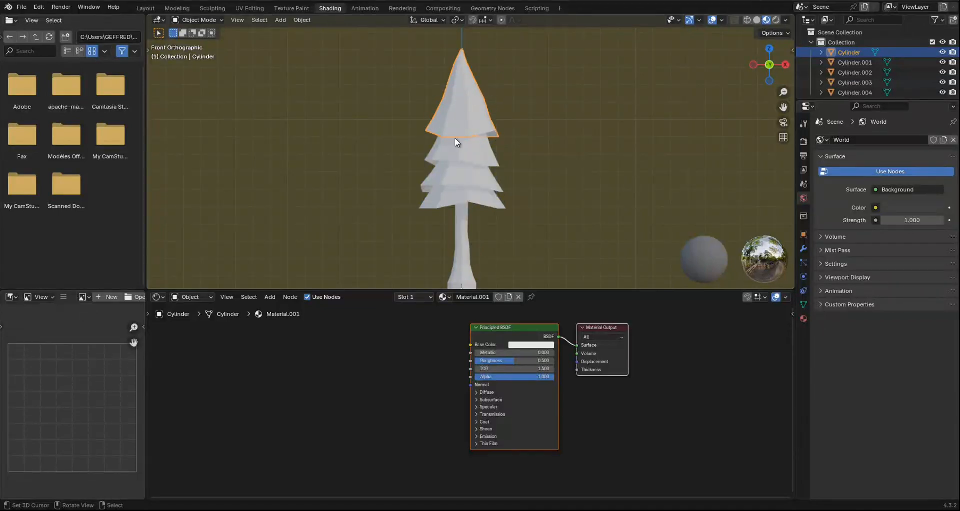
{"action": "scroll", "coordinate": [443, 330], "scroll_direction": "up", "scroll_amount": 2}
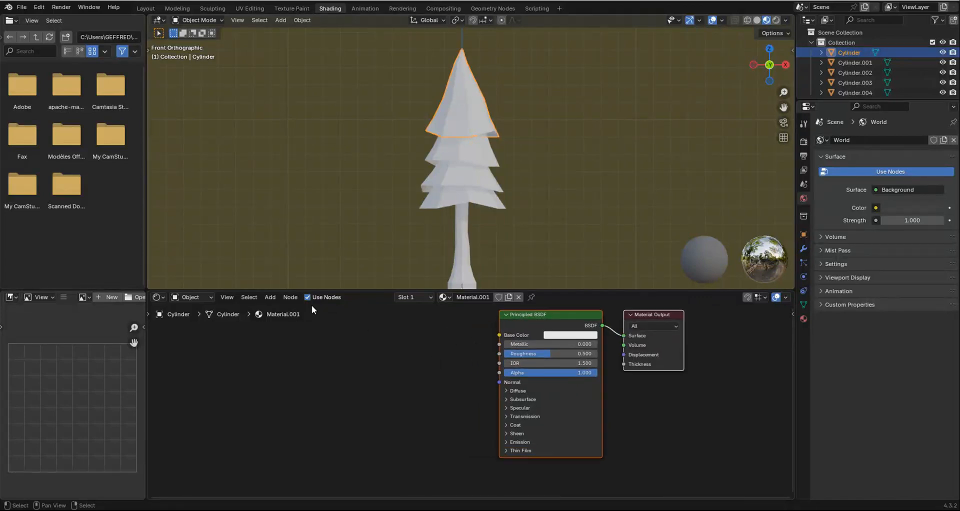
{"action": "left_click", "coordinate": [270, 298]}
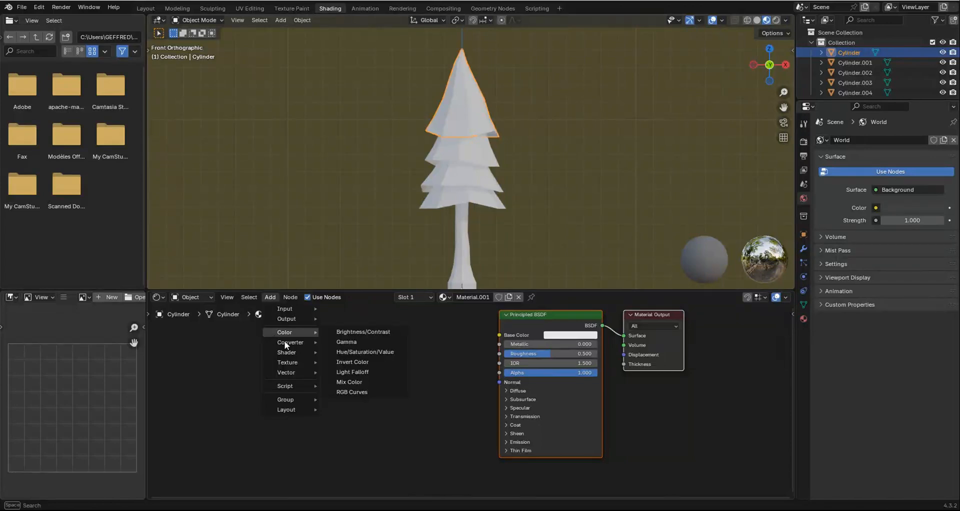
{"action": "mouse_move", "coordinate": [286, 343]}
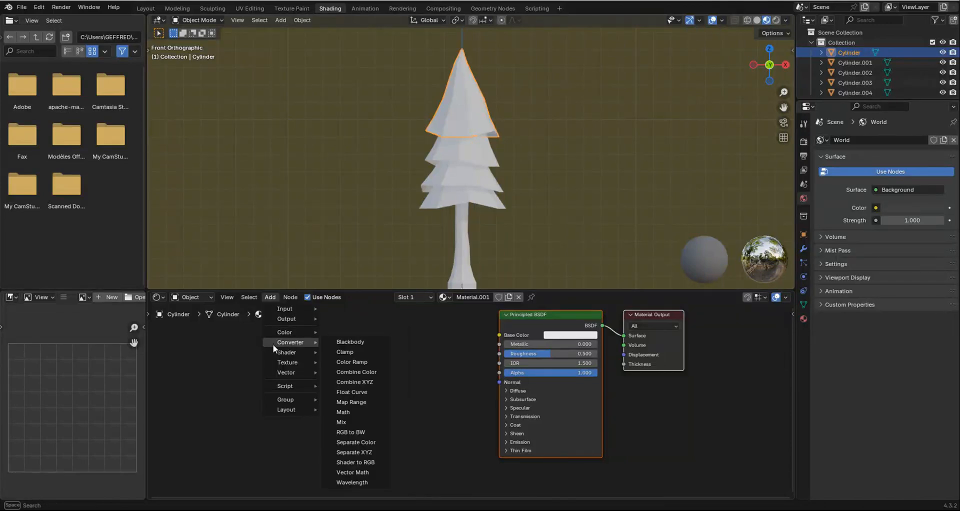
{"action": "left_click", "coordinate": [350, 363]}
{"action": "left_click", "coordinate": [391, 355]}
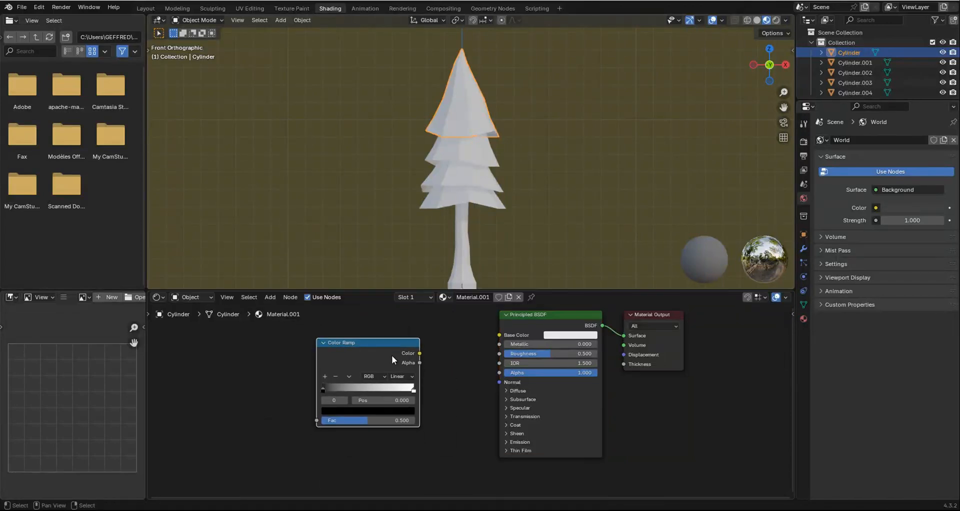
{"action": "left_click_drag", "start_coordinate": [419, 353], "coordinate": [511, 335]}
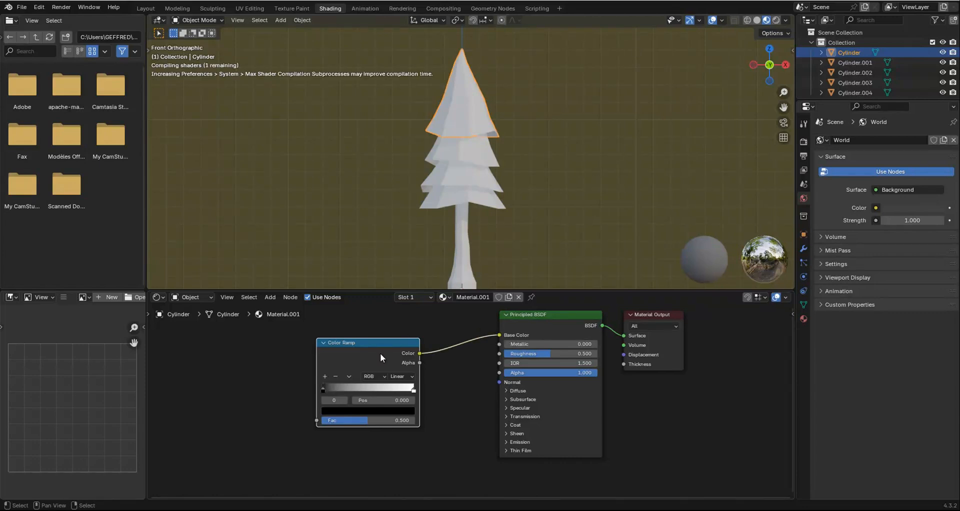
{"action": "middle_click_drag", "start_coordinate": [474, 382], "coordinate": [512, 401]}
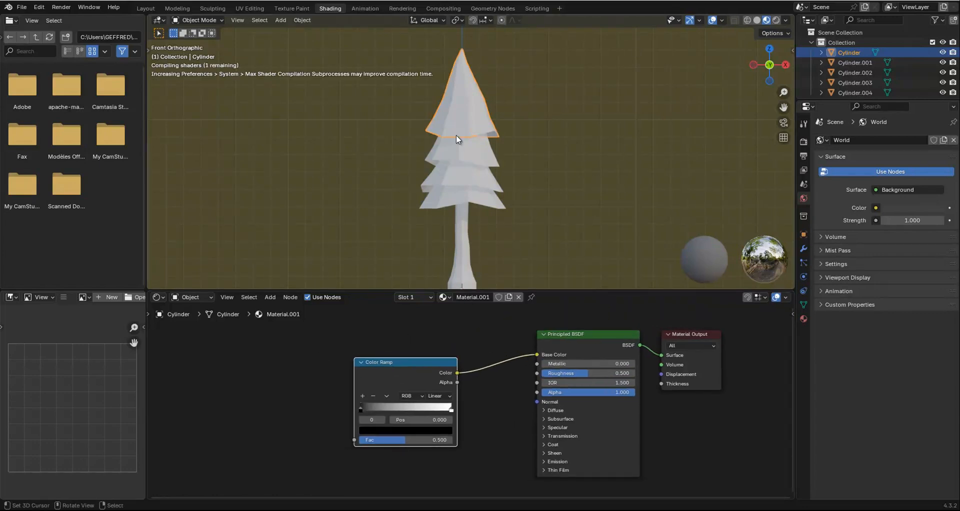
{"action": "middle_click_drag", "start_coordinate": [429, 376], "coordinate": [513, 374]}
{"action": "mouse_move", "coordinate": [503, 368]}
{"action": "left_mouse_down"}
{"action": "mouse_move", "coordinate": [521, 345]}
{"action": "mouse_move", "coordinate": [488, 343]}
{"action": "mouse_move", "coordinate": [487, 374]}
{"action": "left_mouse_up"}
Add a Texture Coordinate node at the start of the node chain, well before the Color Ramp.
{"action": "left_click", "coordinate": [273, 298]}
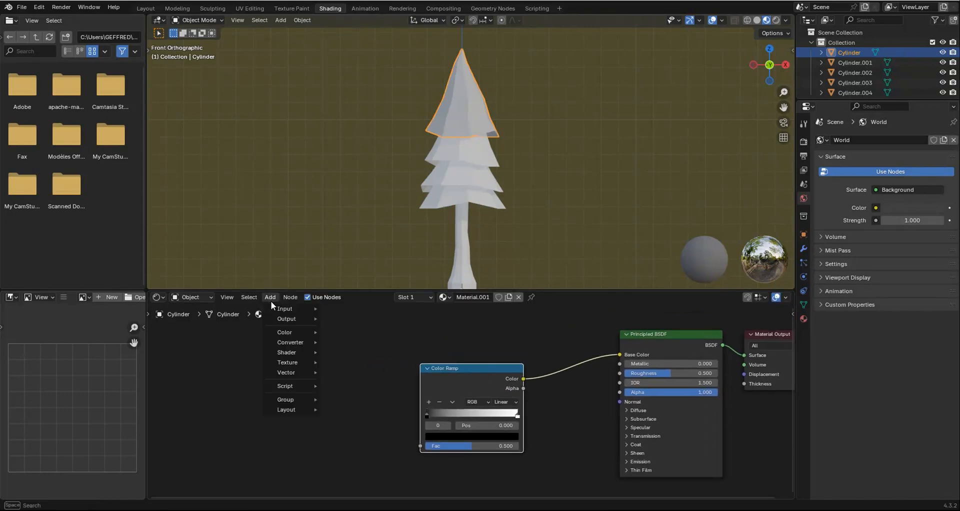
{"action": "mouse_move", "coordinate": [275, 308]}
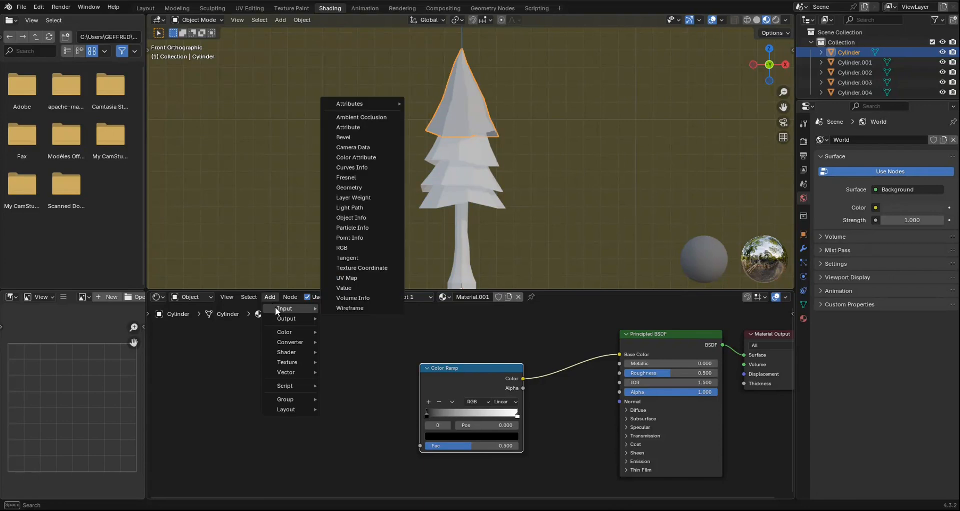
{"action": "left_click", "coordinate": [362, 268]}
{"action": "left_click", "coordinate": [177, 346]}
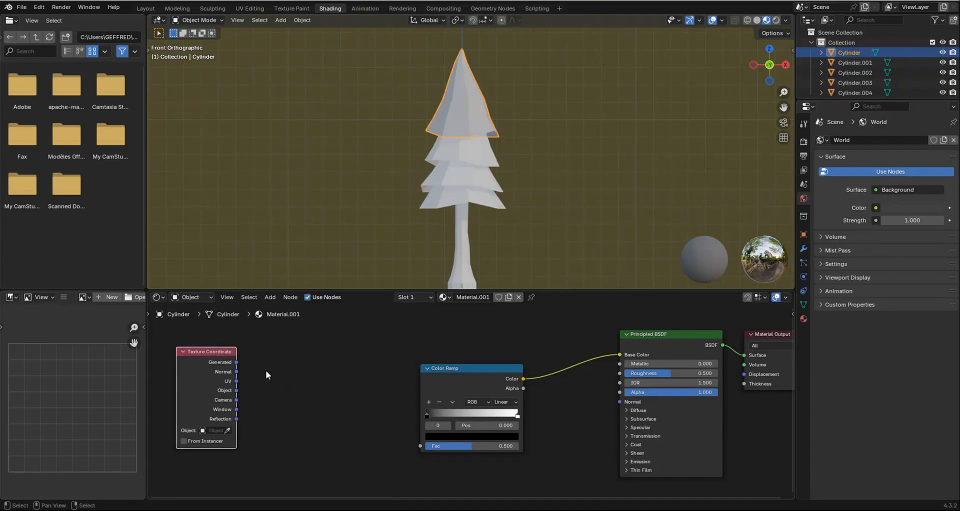
{"action": "middle_click_drag", "start_coordinate": [185, 349], "coordinate": [248, 343]}
Add a Mapping node beside the Texture Coordinate node and shift both away from the Color Ramp.
{"action": "left_click", "coordinate": [271, 297]}
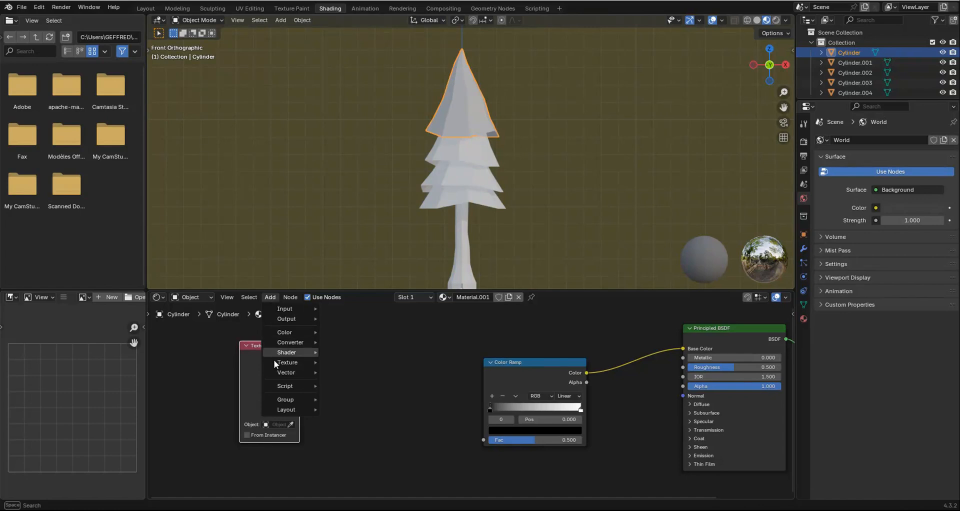
{"action": "mouse_move", "coordinate": [291, 375]}
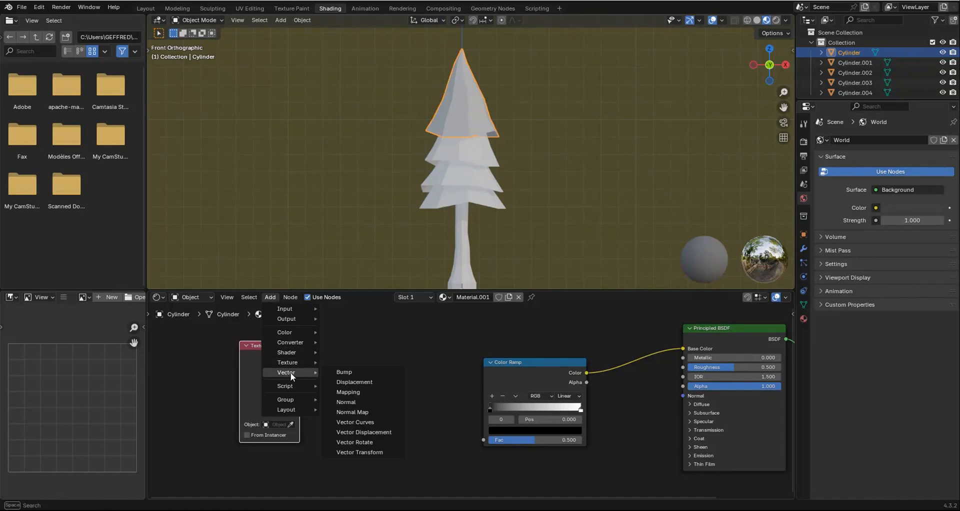
{"action": "left_click", "coordinate": [358, 392]}
{"action": "left_click", "coordinate": [323, 344]}
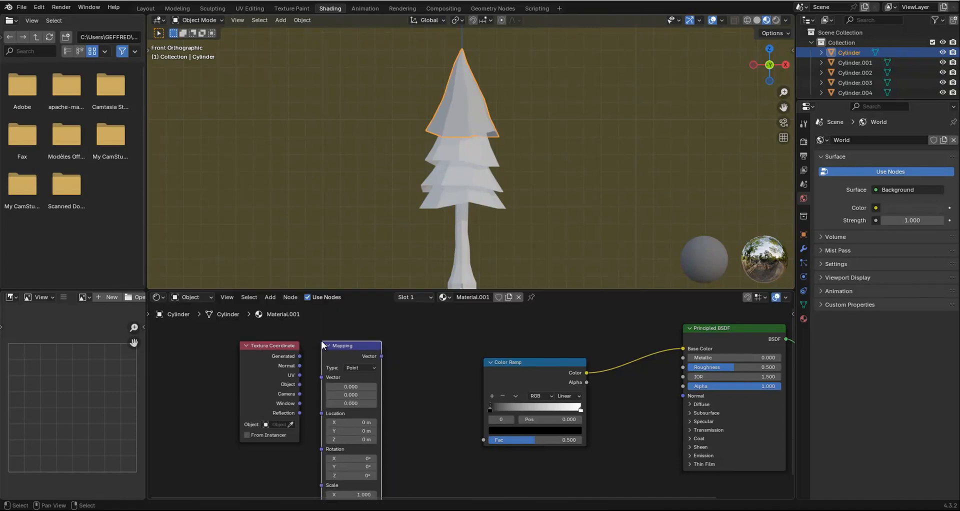
{"action": "left_click_drag", "start_coordinate": [256, 328], "coordinate": [303, 360]}
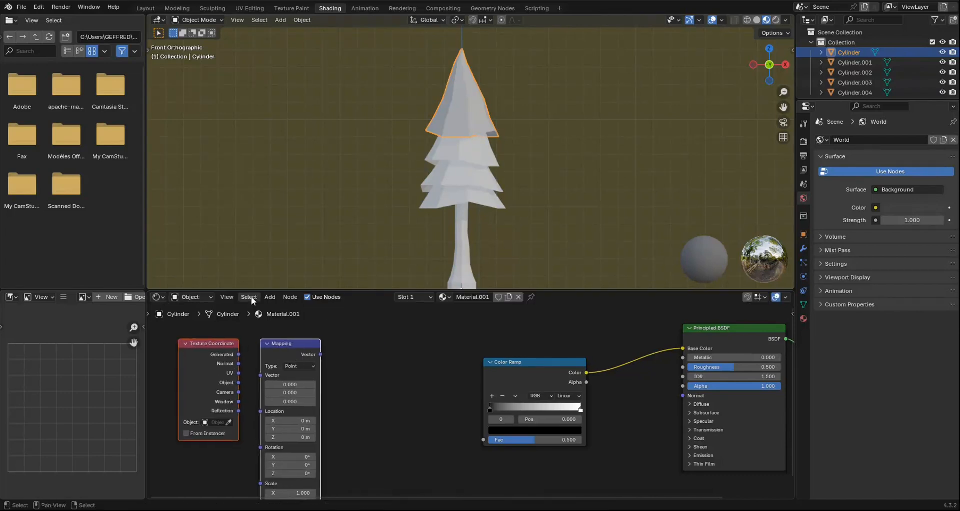
Add a Separate XYZ node between the Mapping node and the Color Ramp.
{"action": "left_click", "coordinate": [268, 297]}
{"action": "mouse_move", "coordinate": [272, 342]}
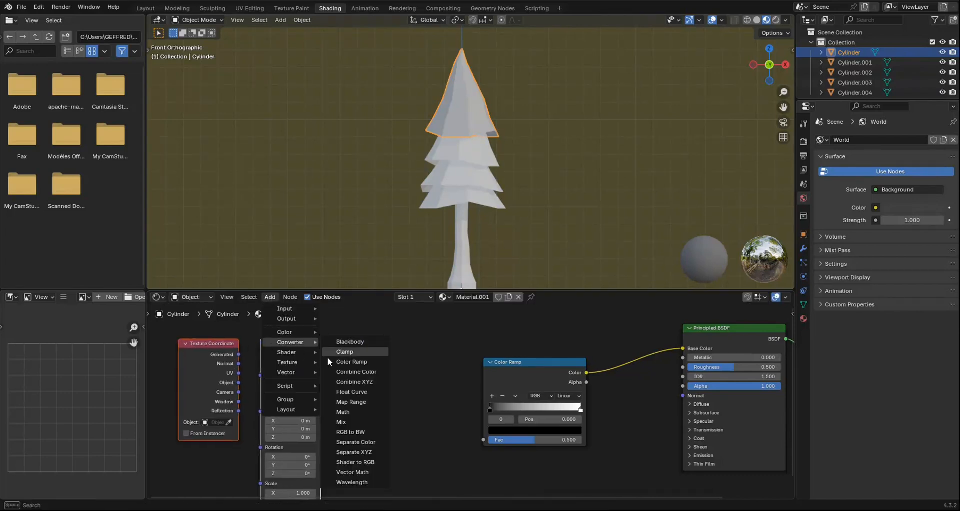
{"action": "left_click", "coordinate": [355, 451]}
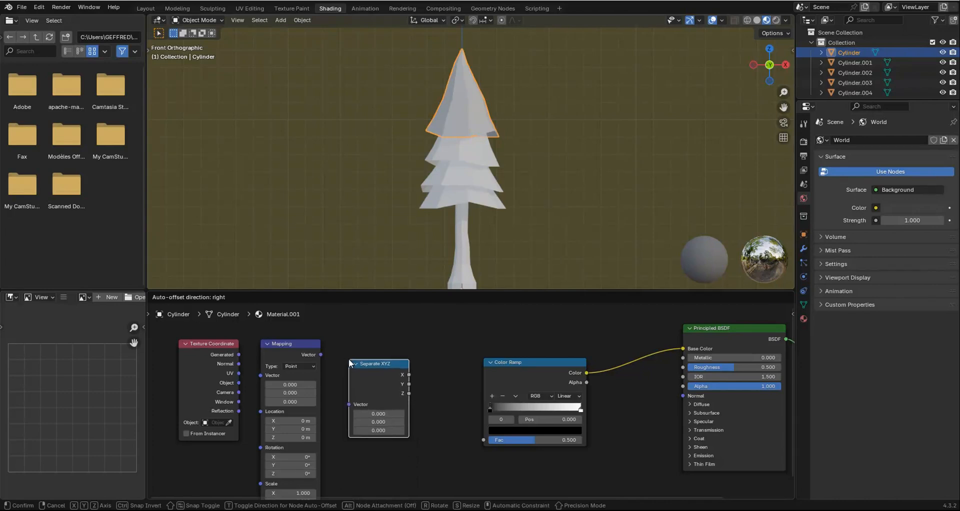
{"action": "left_click", "coordinate": [349, 358]}
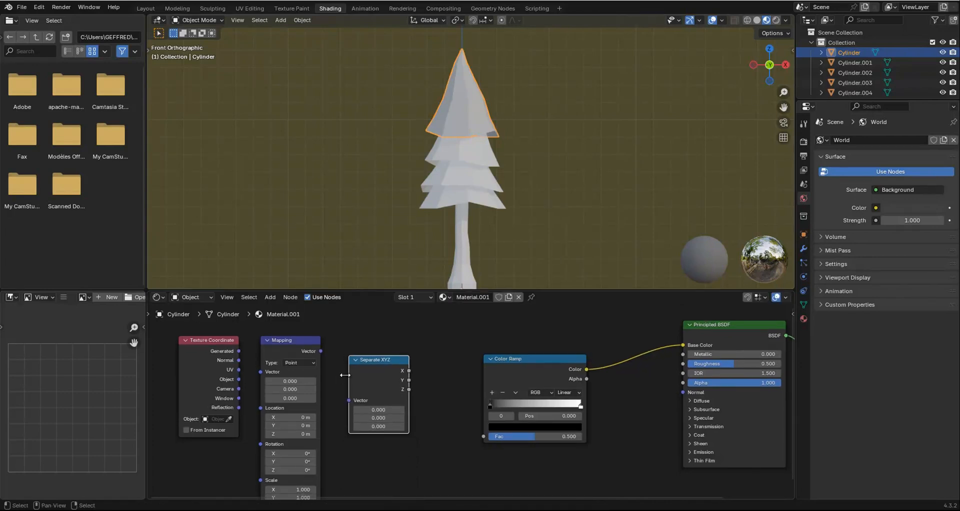
{"action": "scroll", "coordinate": [418, 363], "scroll_direction": "up", "scroll_amount": 2}
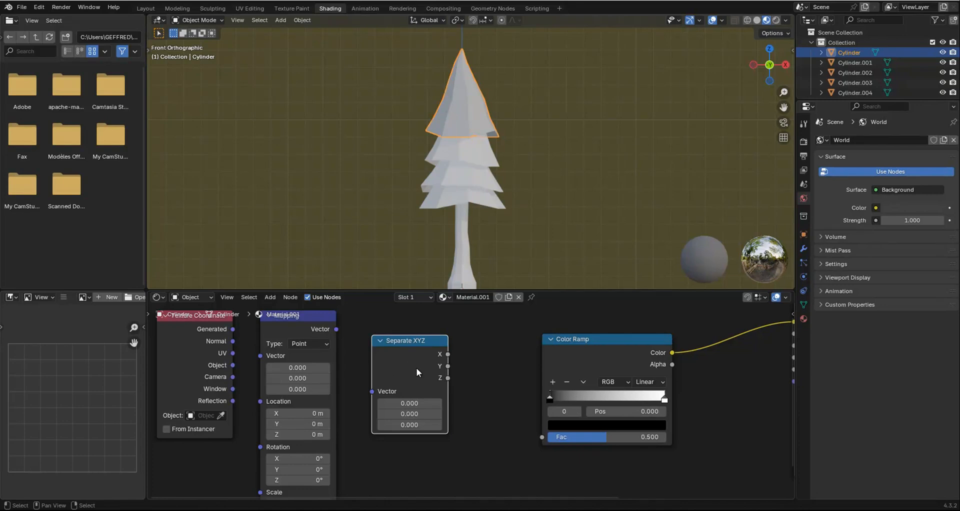
Link the Object coordinates through the Mapping and Separate XYZ nodes, feeding the Z output into the Color Ramp's Fac.
{"action": "middle_click_drag", "start_coordinate": [361, 374], "coordinate": [393, 380]}
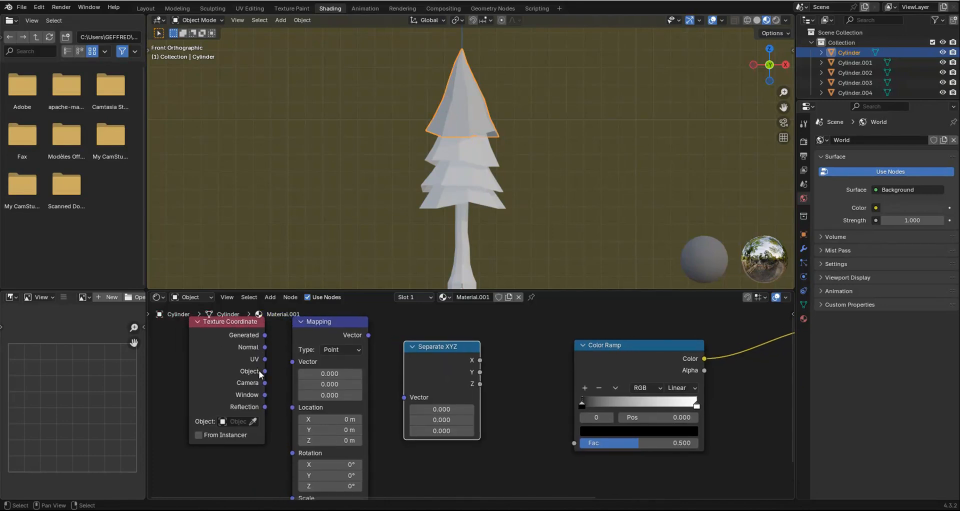
{"action": "left_click_drag", "start_coordinate": [265, 371], "coordinate": [322, 361]}
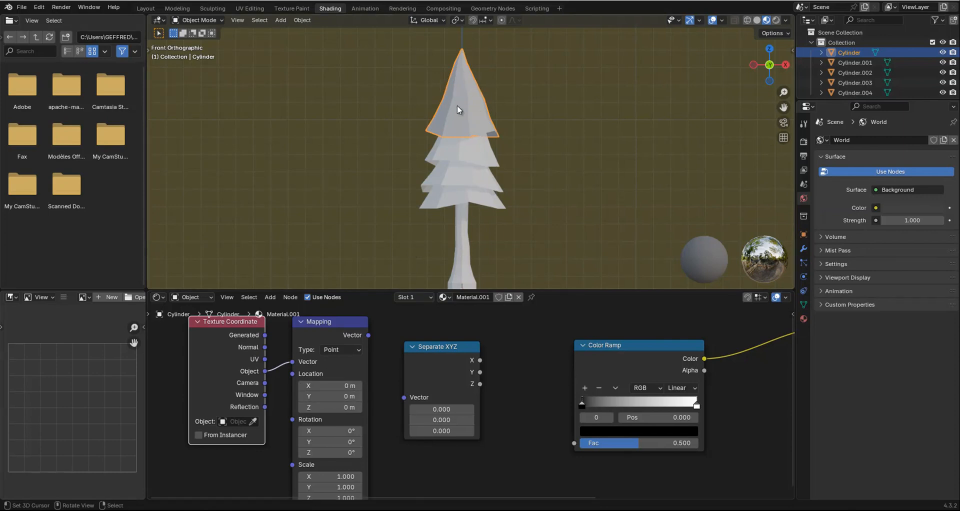
{"action": "left_click", "coordinate": [331, 323]}
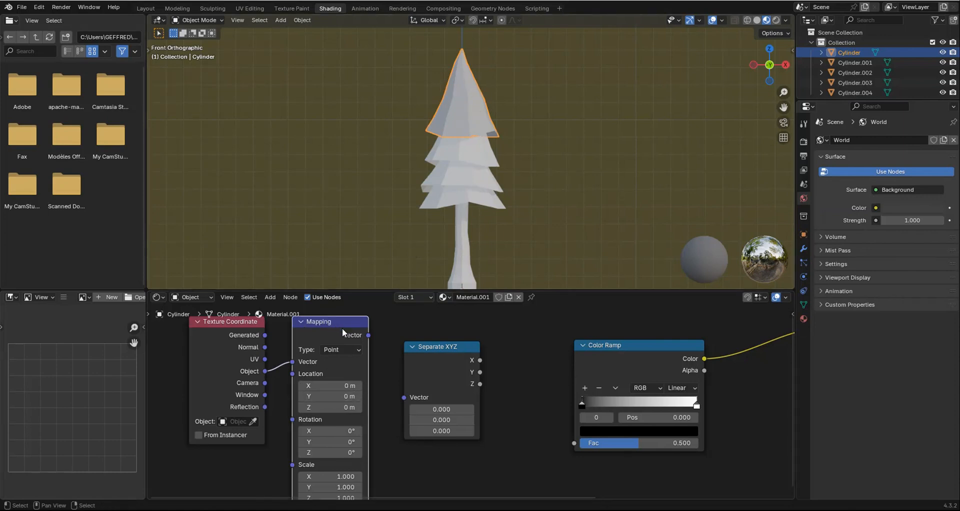
{"action": "left_click_drag", "start_coordinate": [369, 334], "coordinate": [405, 396]}
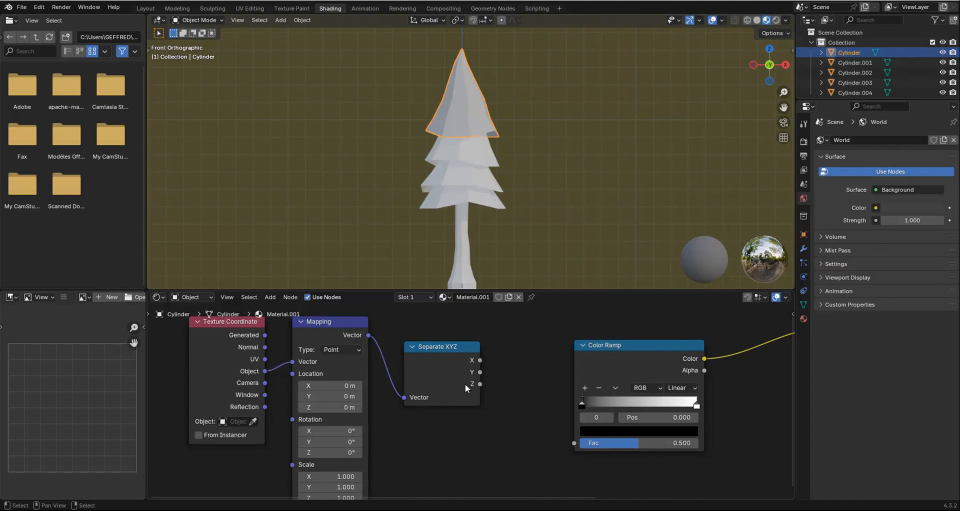
{"action": "mouse_move", "coordinate": [481, 383]}
{"action": "left_mouse_down"}
{"action": "mouse_move", "coordinate": [521, 439]}
{"action": "mouse_move", "coordinate": [570, 442]}
{"action": "left_mouse_up"}
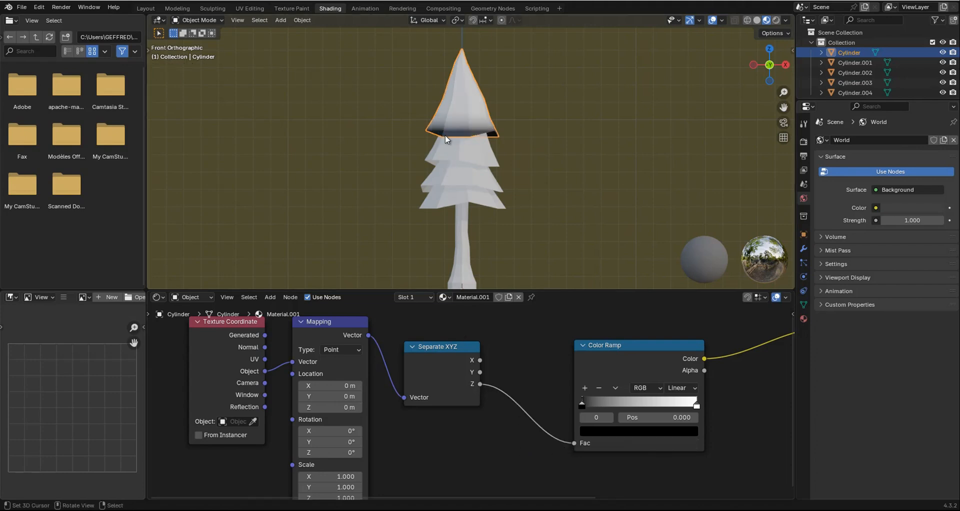
Set the Color Ramp's interpolation to Ease for a softer gradient on the top foliage tier.
{"action": "middle_click_drag", "start_coordinate": [550, 390], "coordinate": [510, 401]}
{"action": "left_click_drag", "start_coordinate": [410, 360], "coordinate": [431, 363]}
{"action": "scroll", "coordinate": [445, 182], "scroll_direction": "up", "scroll_amount": 8}
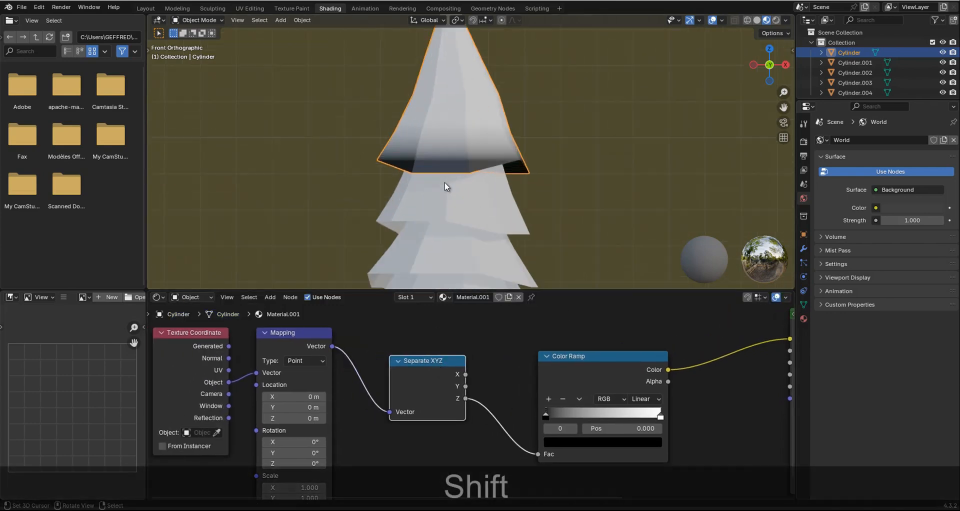
{"action": "left_click", "coordinate": [643, 402]}
{"action": "left_click", "coordinate": [641, 426]}
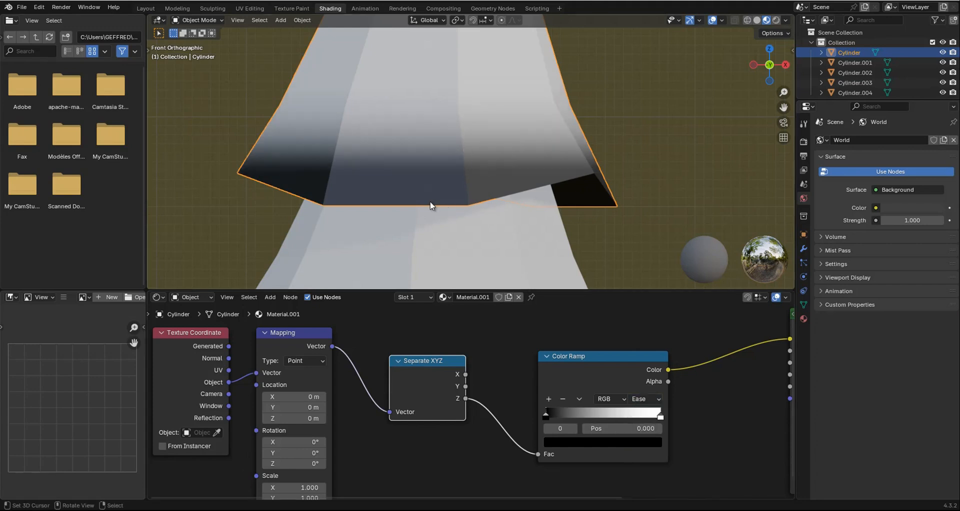
{"action": "scroll", "coordinate": [506, 389], "scroll_direction": "down", "scroll_amount": 2}
Set the Mapping node's Z location to -1.8 m to shift the gradient up the top foliage tier.
{"action": "middle_click_drag", "start_coordinate": [506, 389], "coordinate": [460, 376]}
{"action": "scroll", "coordinate": [449, 169], "scroll_direction": "down", "scroll_amount": 3}
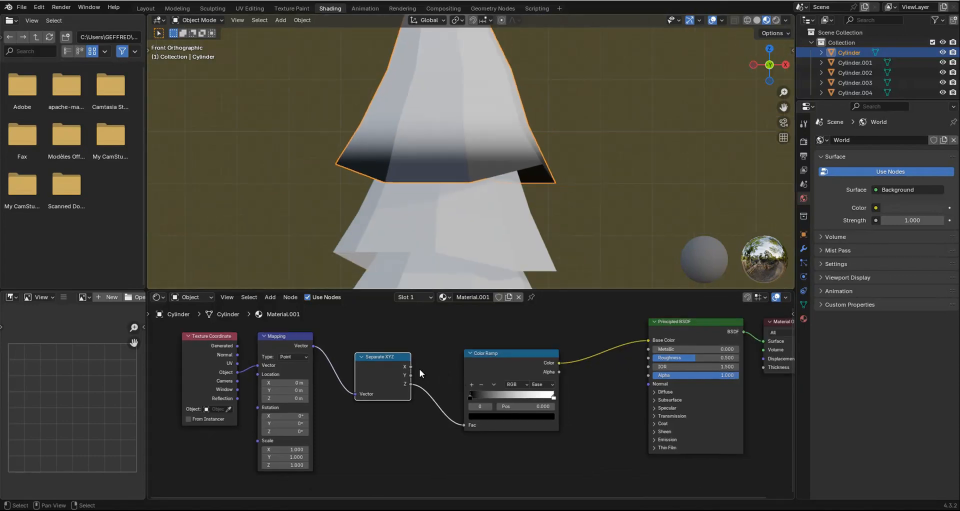
{"action": "scroll", "coordinate": [419, 373], "scroll_direction": "up", "scroll_amount": 4}
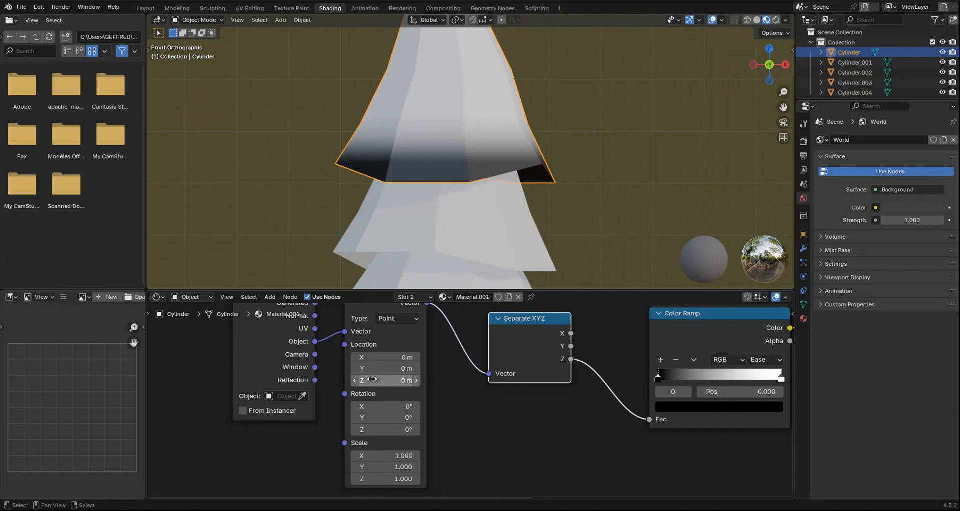
{"action": "left_click_drag", "start_coordinate": [372, 379], "coordinate": [373, 383]}
{"action": "scroll", "coordinate": [444, 216], "scroll_direction": "down", "scroll_amount": 4}
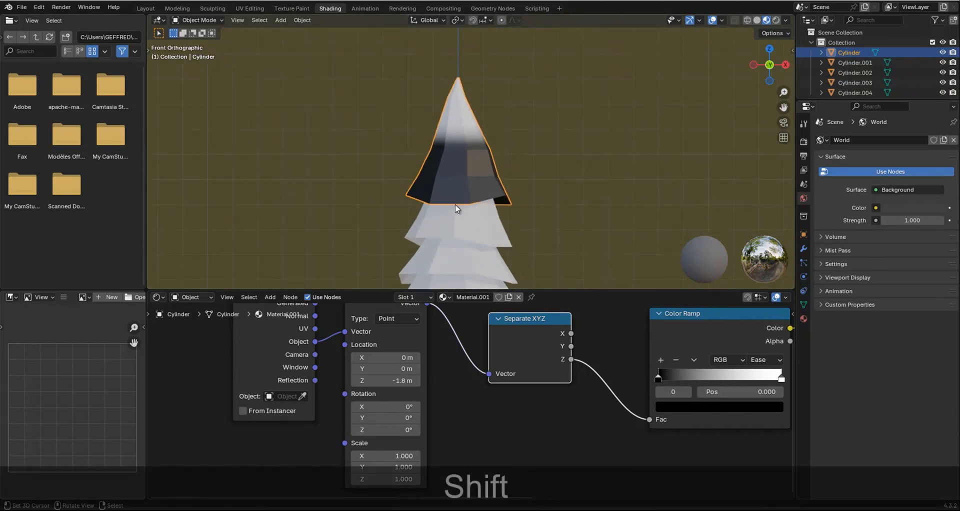
{"action": "scroll", "coordinate": [455, 204], "scroll_direction": "up", "scroll_amount": 2}
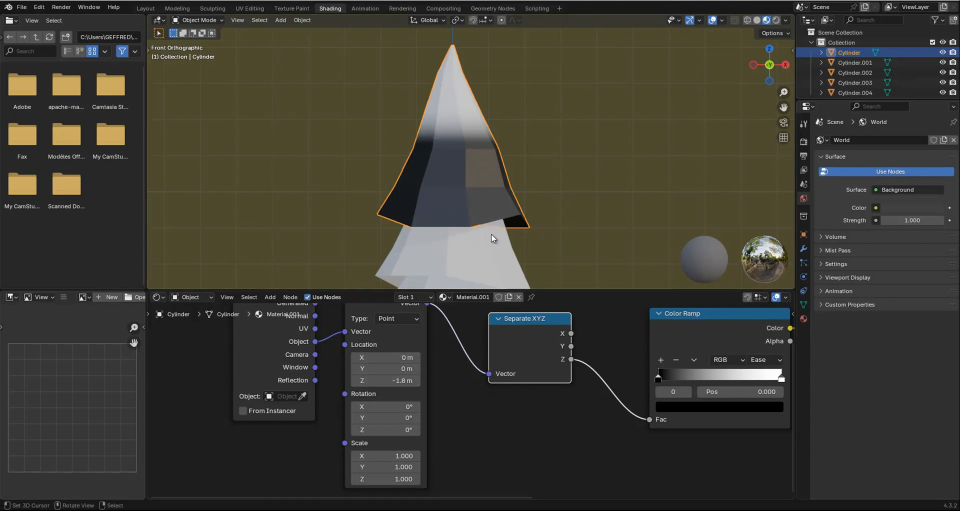
Set the Color Ramp's first stop, at position 0, to green #62D456.
{"action": "scroll", "coordinate": [492, 239], "scroll_direction": "down", "scroll_amount": 2}
{"action": "scroll", "coordinate": [610, 401], "scroll_direction": "down", "scroll_amount": 4}
{"action": "middle_click_drag", "start_coordinate": [663, 402], "coordinate": [444, 402]}
{"action": "scroll", "coordinate": [444, 402], "scroll_direction": "up", "scroll_amount": 5}
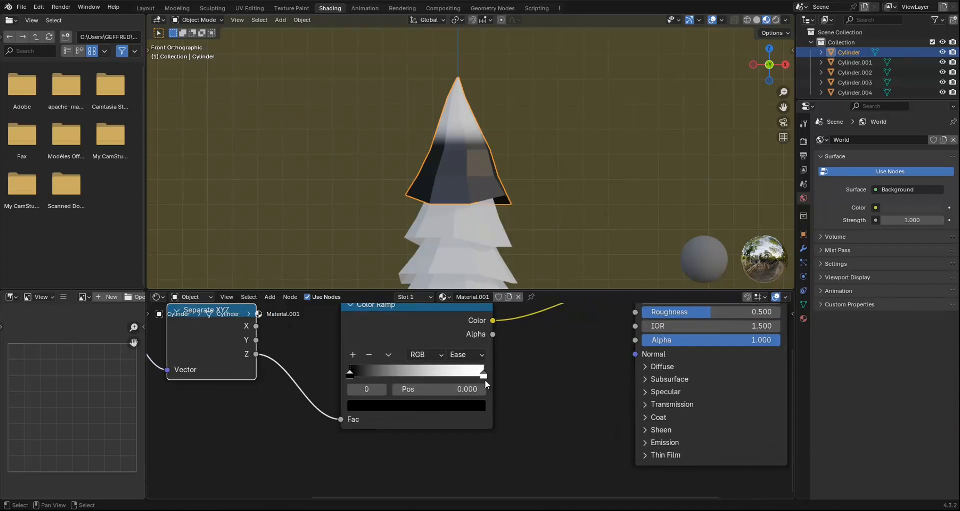
{"action": "middle_click_drag", "start_coordinate": [419, 371], "coordinate": [442, 406]}
{"action": "scroll", "coordinate": [358, 397], "scroll_direction": "up", "scroll_amount": 2}
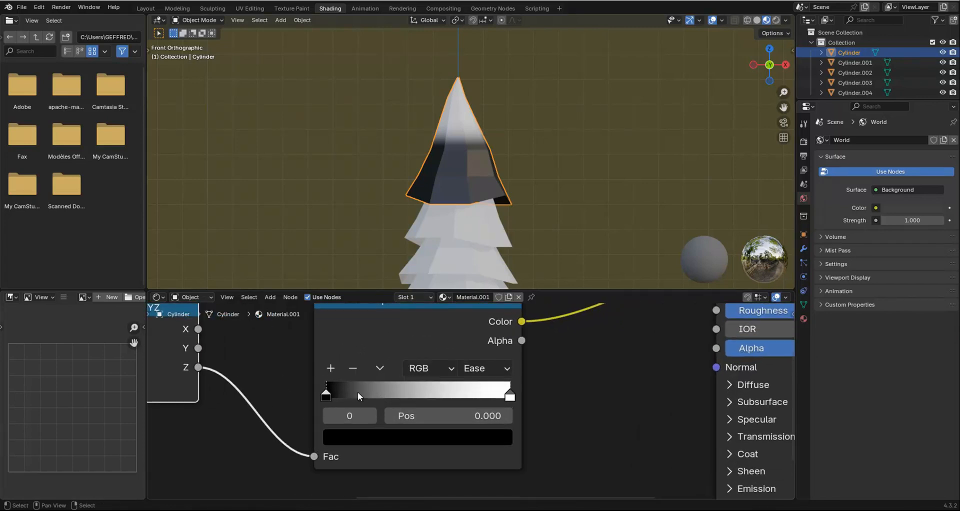
{"action": "left_click", "coordinate": [367, 442]}
{"action": "left_click_drag", "start_coordinate": [480, 220], "coordinate": [482, 160]}
{"action": "scroll", "coordinate": [290, 391], "scroll_direction": "down", "scroll_amount": 2}
{"action": "middle_click_drag", "start_coordinate": [379, 373], "coordinate": [602, 405]}
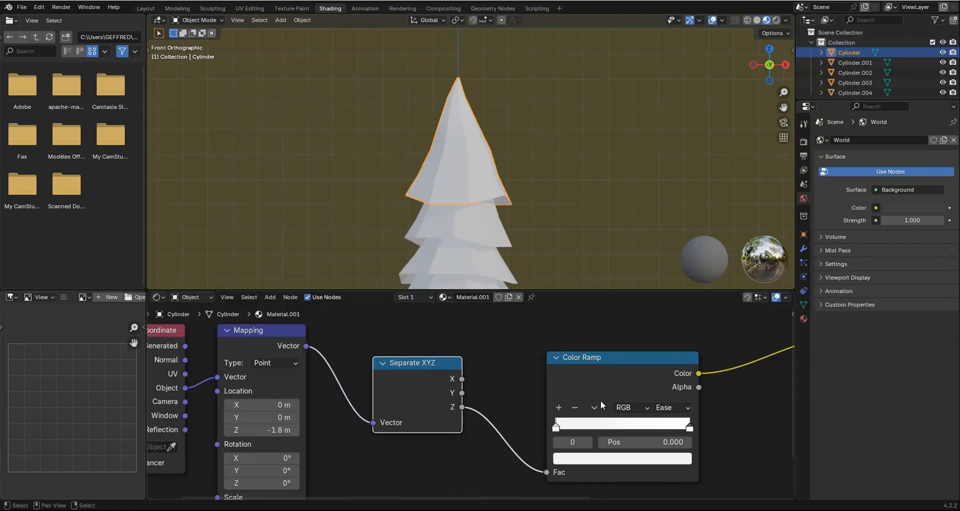
{"action": "left_click", "coordinate": [597, 463]}
{"action": "mouse_move", "coordinate": [592, 300]}
{"action": "left_mouse_down"}
{"action": "mouse_move", "coordinate": [577, 273]}
{"action": "mouse_move", "coordinate": [583, 293]}
{"action": "left_mouse_up"}
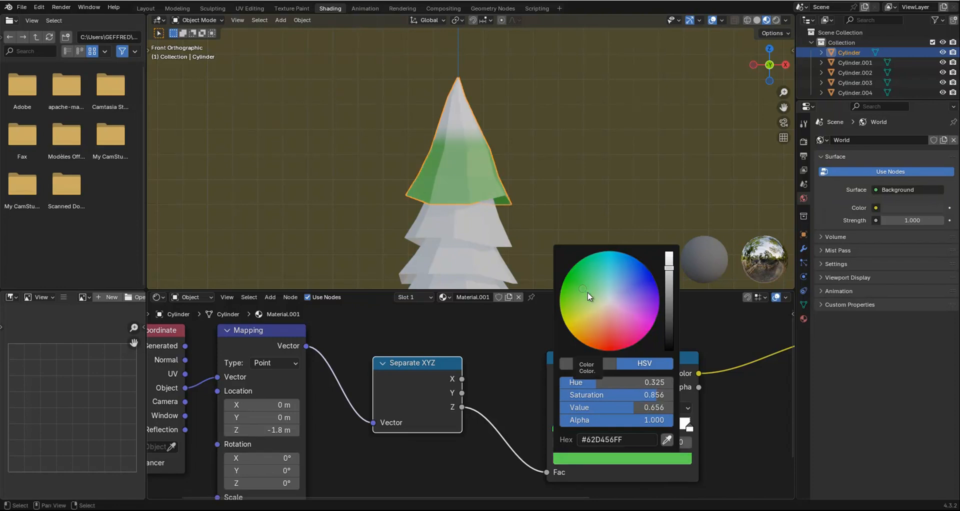
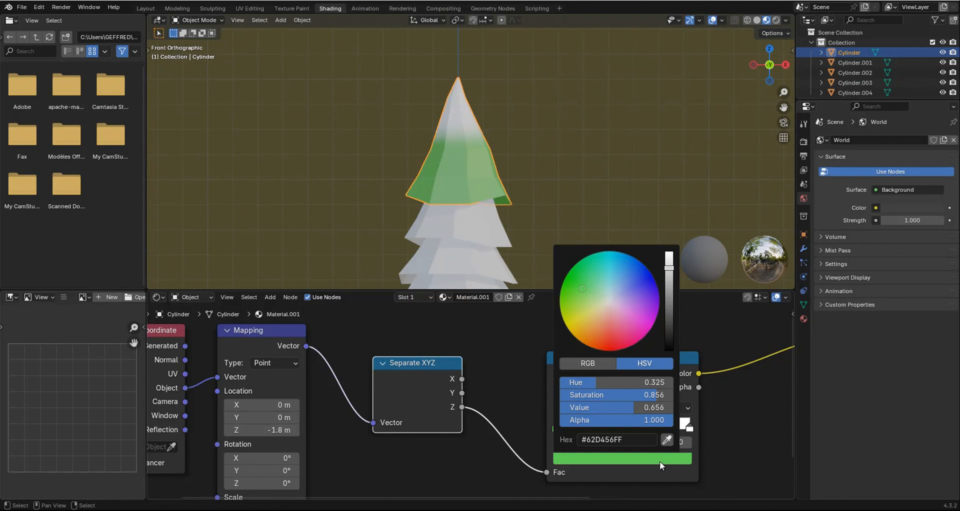
Copy the Color Ramp's first stop color, #62D456, to the stop at position 1.
{"action": "left_click", "coordinate": [619, 438]}
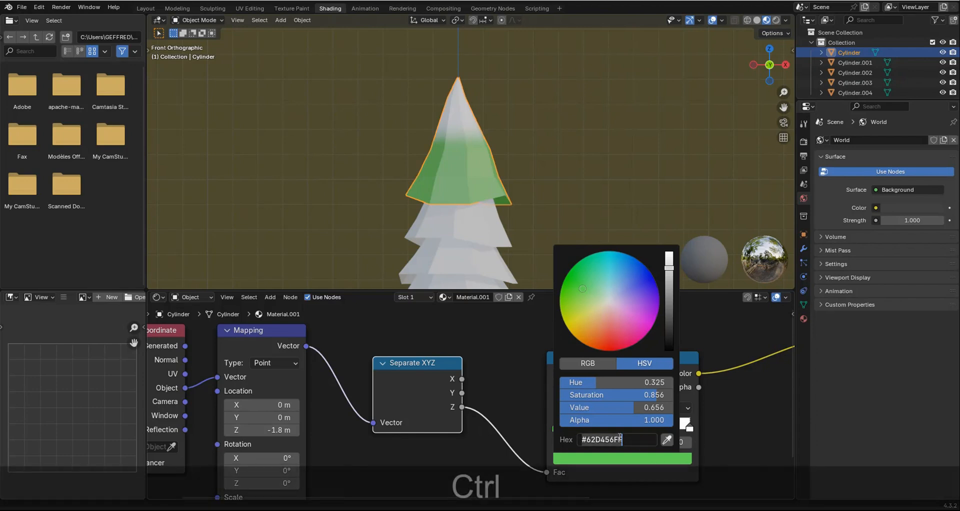
{"action": "key", "text": "ctrl+c"}
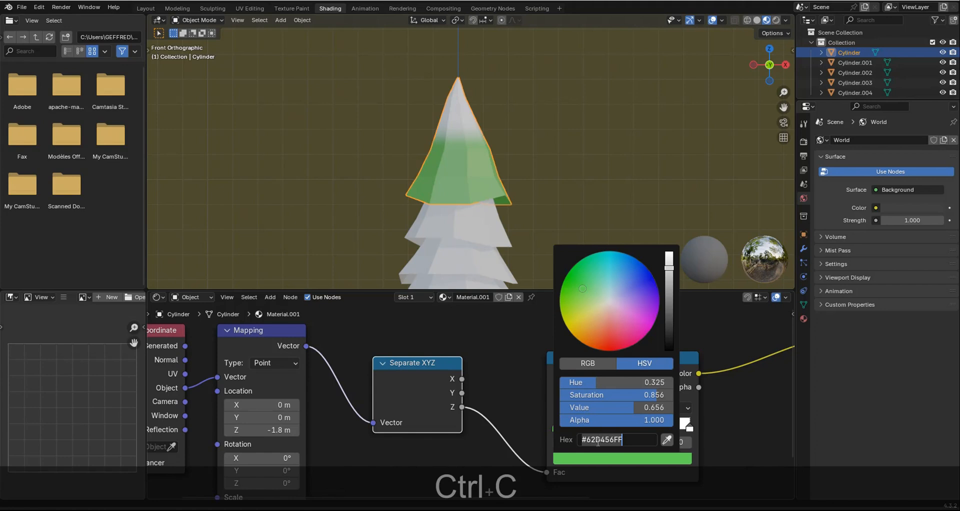
{"action": "left_click", "coordinate": [617, 473]}
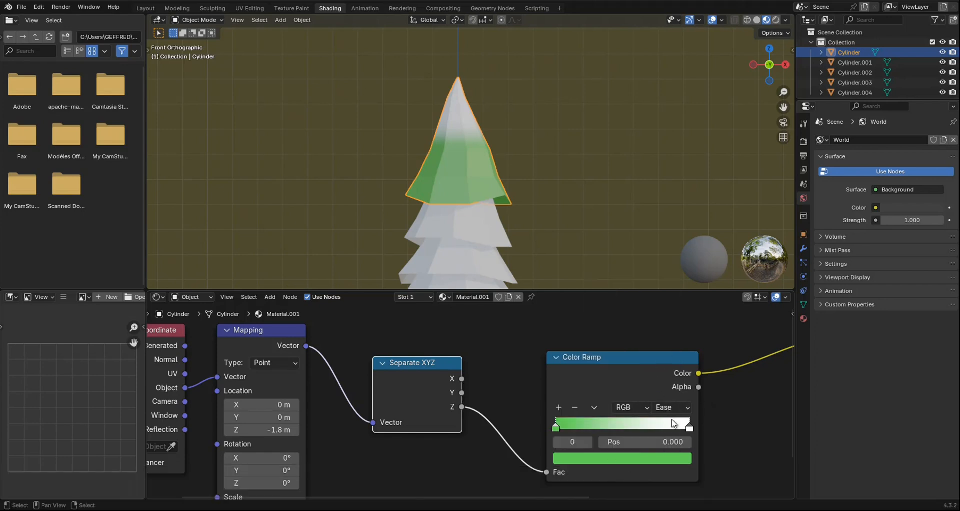
{"action": "left_click", "coordinate": [690, 428]}
{"action": "left_click", "coordinate": [659, 459]}
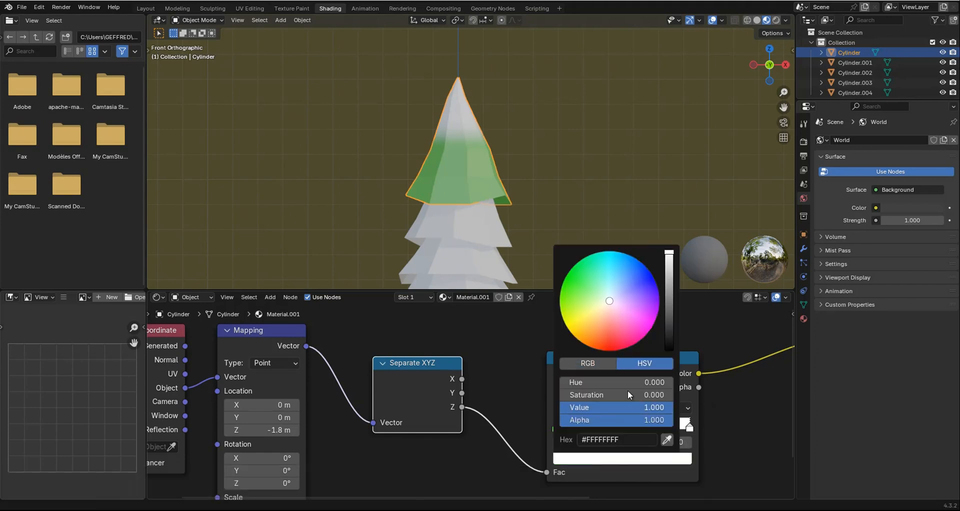
{"action": "left_click", "coordinate": [615, 440]}
{"action": "key", "text": "ctrl+v"}
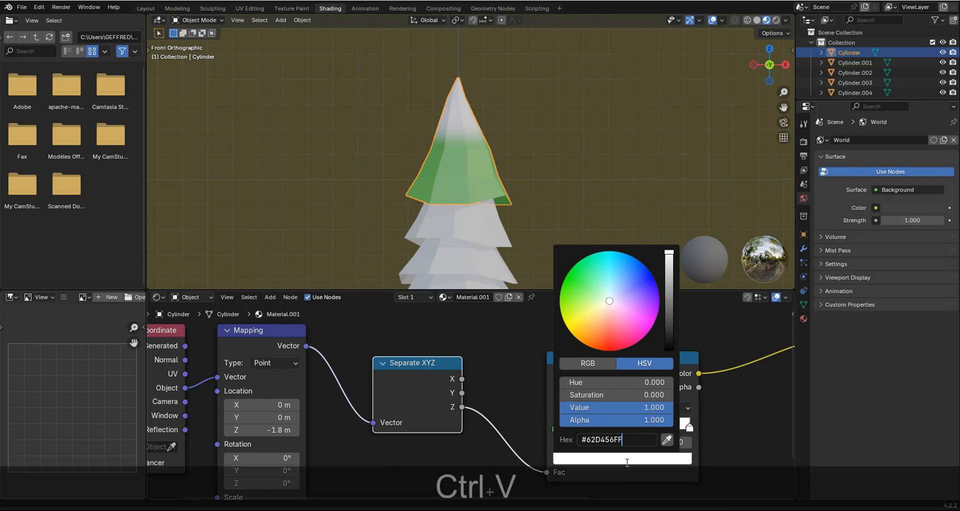
{"action": "key", "text": "Return"}
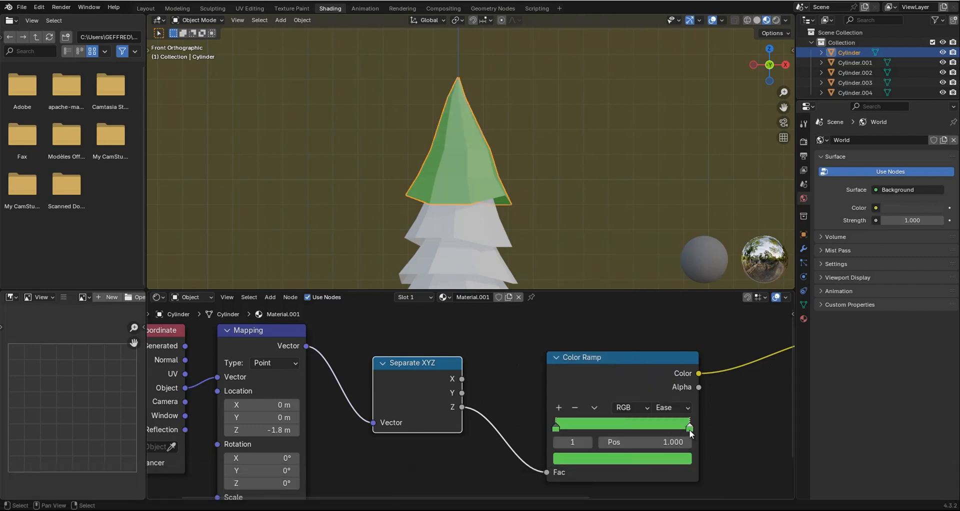
Shift the Color Ramp's stop at position 1 to yellow-green #9CD462 and deselect the top foliage tier.
{"action": "left_click", "coordinate": [675, 459]}
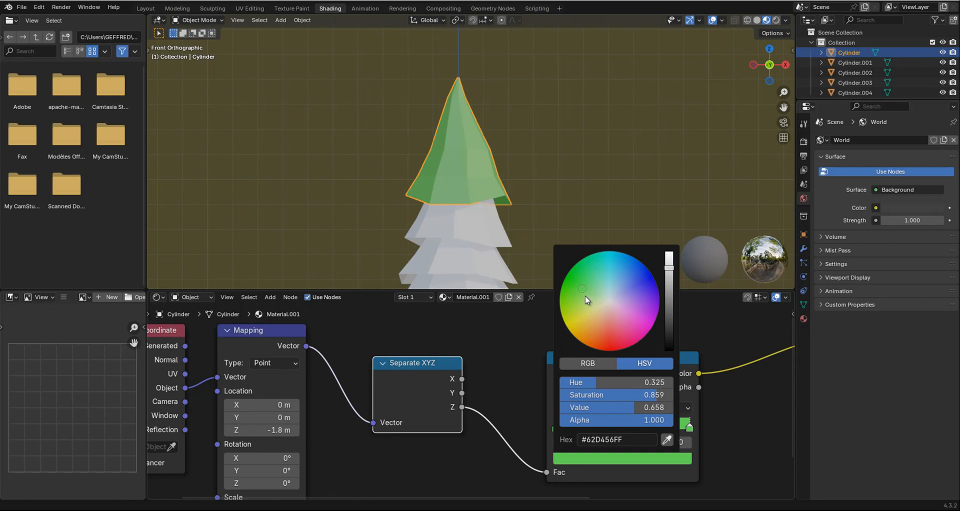
{"action": "left_click_drag", "start_coordinate": [585, 296], "coordinate": [583, 302]}
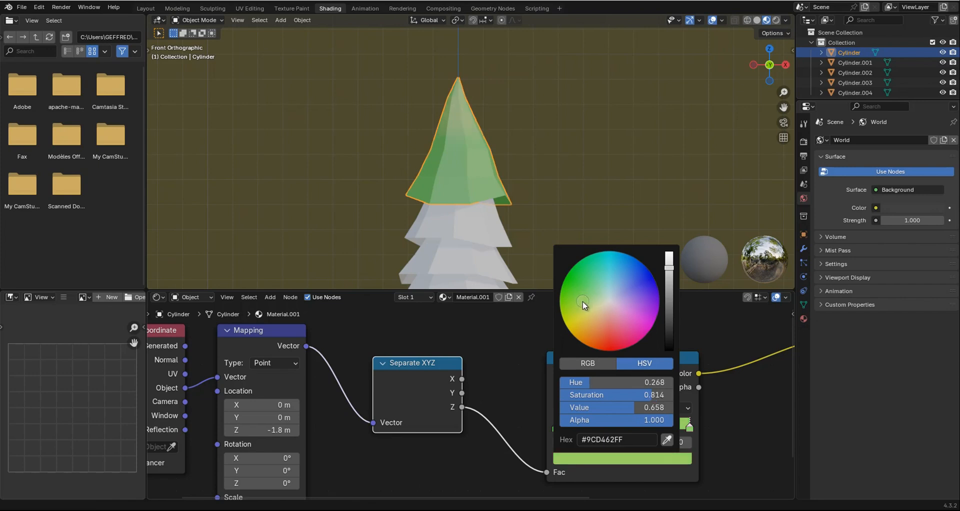
{"action": "key", "text": "a"}
{"action": "key", "text": "a"}
{"action": "scroll", "coordinate": [557, 174], "scroll_direction": "down", "scroll_amount": 2}
{"action": "scroll", "coordinate": [530, 181], "scroll_direction": "down", "scroll_amount": 2, "text": "shift"}
{"action": "scroll", "coordinate": [514, 197], "scroll_direction": "down", "scroll_amount": 2, "text": "ctrl"}
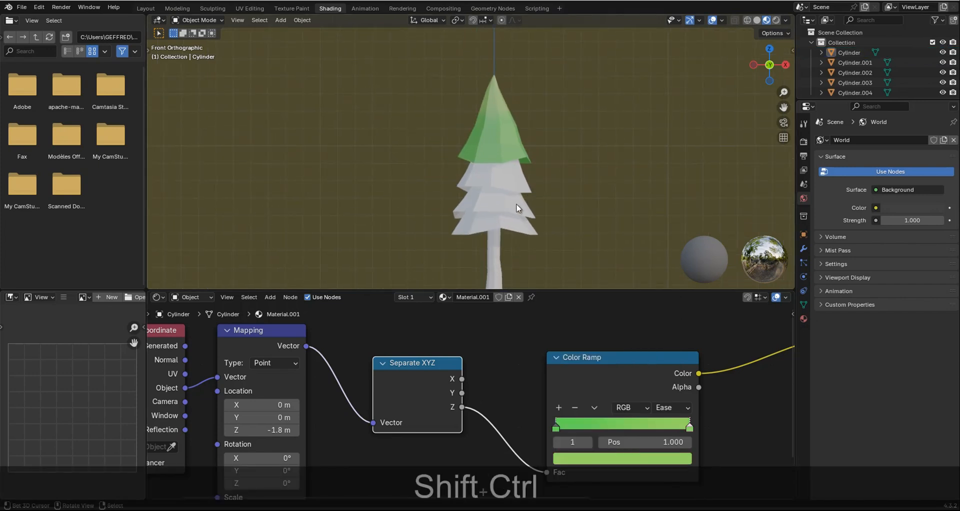
{"action": "scroll", "coordinate": [527, 179], "scroll_direction": "down", "scroll_amount": 1, "text": "shift"}
{"action": "scroll", "coordinate": [533, 180], "scroll_direction": "up", "scroll_amount": 4}
{"action": "scroll", "coordinate": [544, 176], "scroll_direction": "down", "scroll_amount": 2}
{"action": "scroll", "coordinate": [498, 175], "scroll_direction": "up", "scroll_amount": 4, "text": "ctrl"}
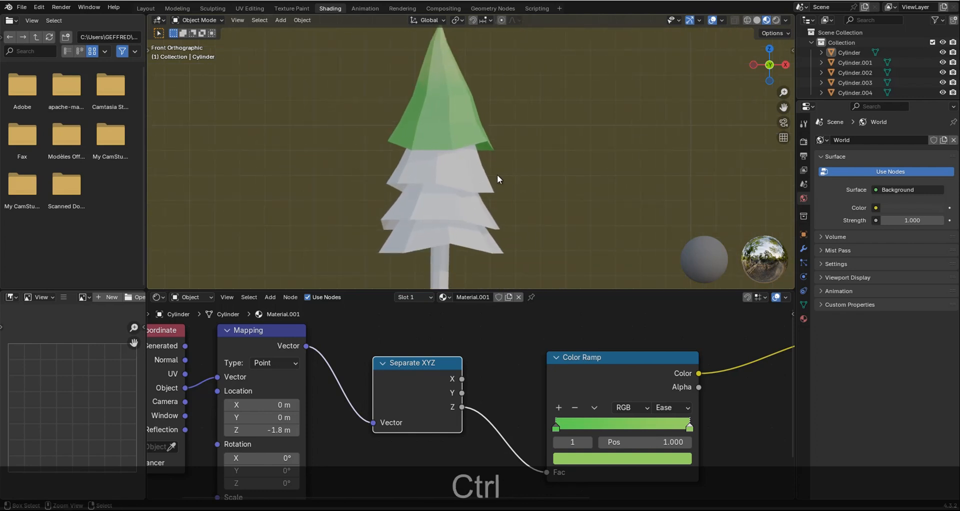
Assign the existing Material.001 to the second foliage tier from the top.
{"action": "left_click", "coordinate": [468, 167]}
{"action": "left_click", "coordinate": [448, 297]}
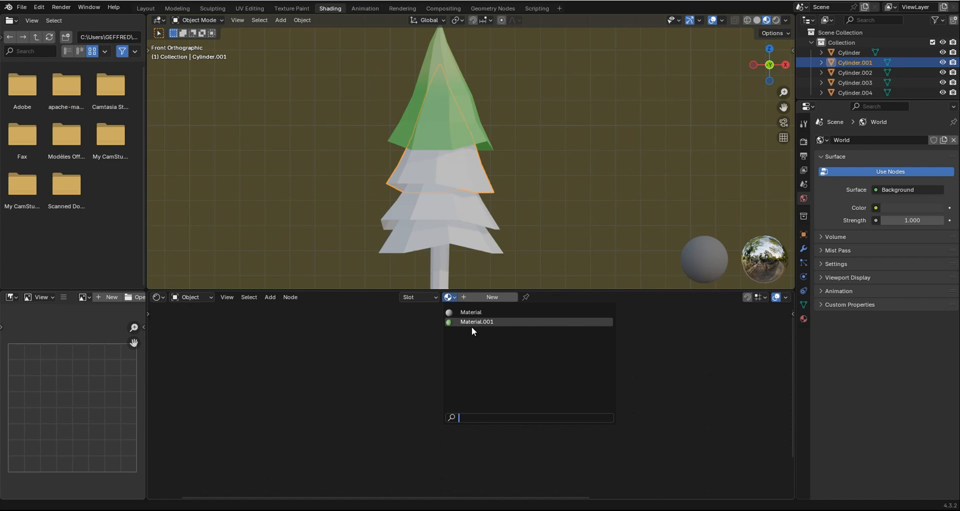
{"action": "left_click", "coordinate": [472, 325]}
{"action": "key", "text": "alt+a"}
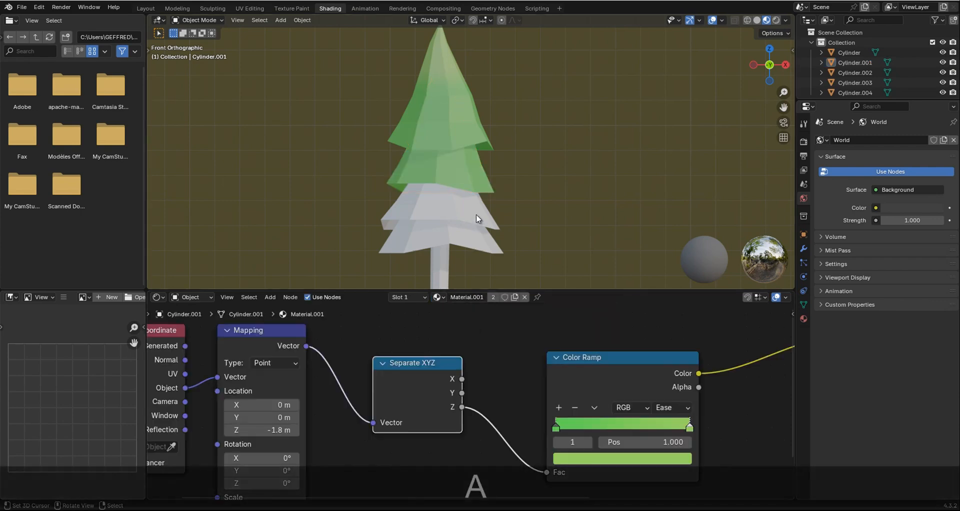
Rename the second tier's shared foliage material to "gradient green".
{"action": "left_click", "coordinate": [472, 183]}
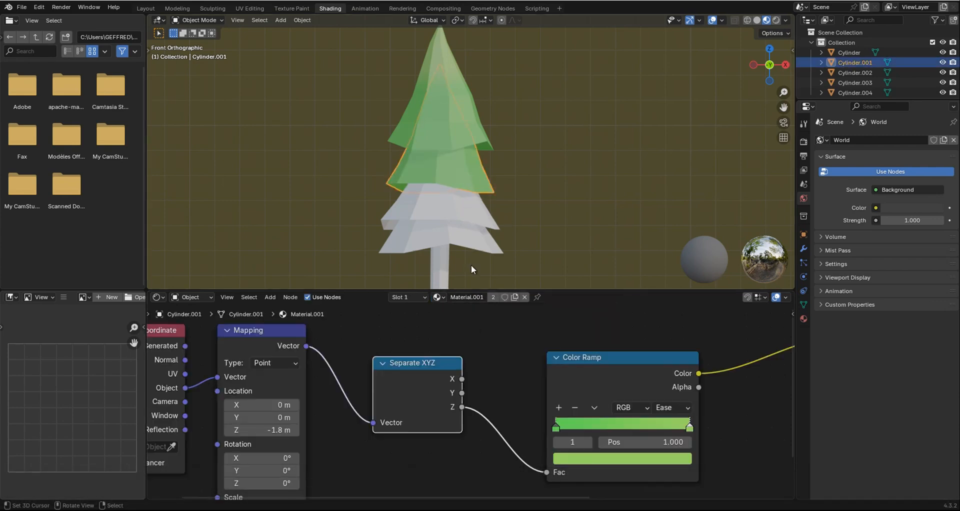
{"action": "double_click", "coordinate": [472, 298]}
{"action": "type", "text": "gra"}
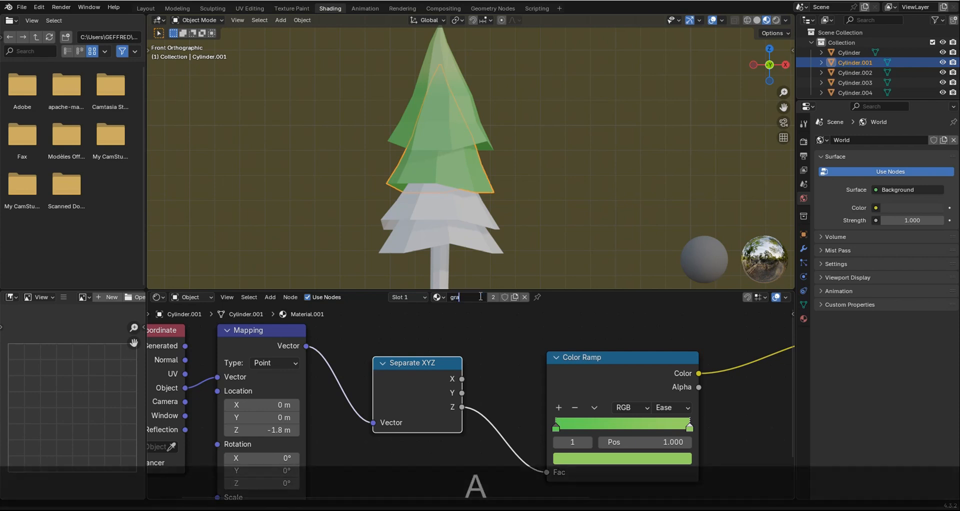
{"action": "type", "text": "dient "}
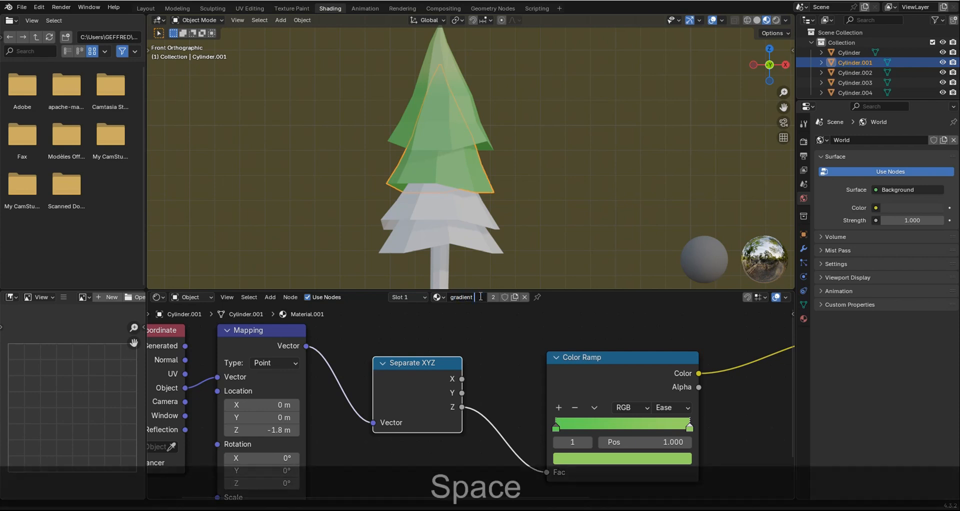
{"action": "type", "text": "green"}
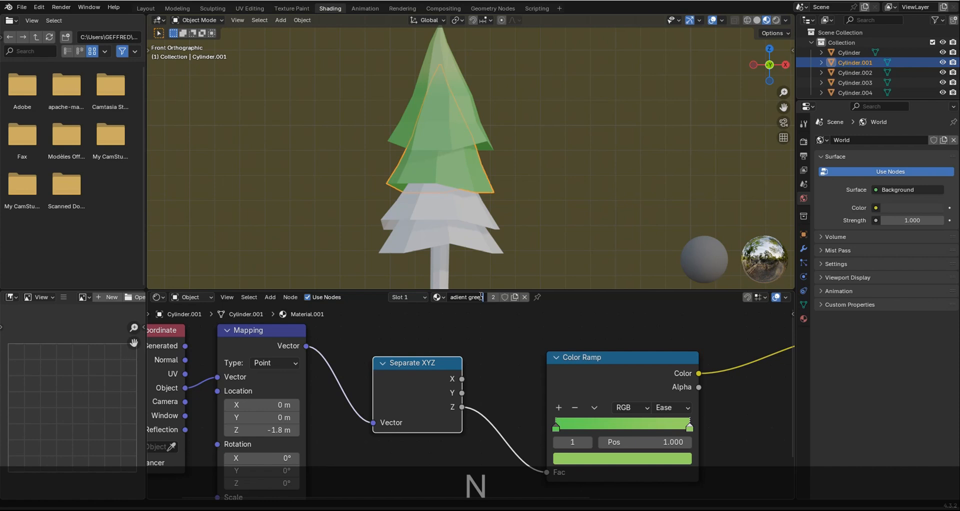
{"action": "key", "text": "Return"}
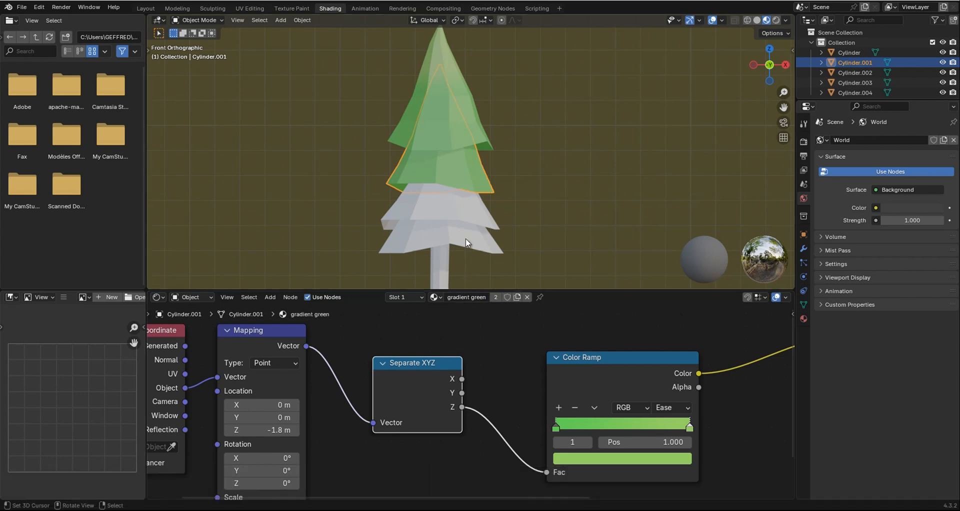
Assign the gradient green material to the two lowest foliage tiers.
{"action": "left_click", "coordinate": [475, 210]}
{"action": "left_click", "coordinate": [447, 297]}
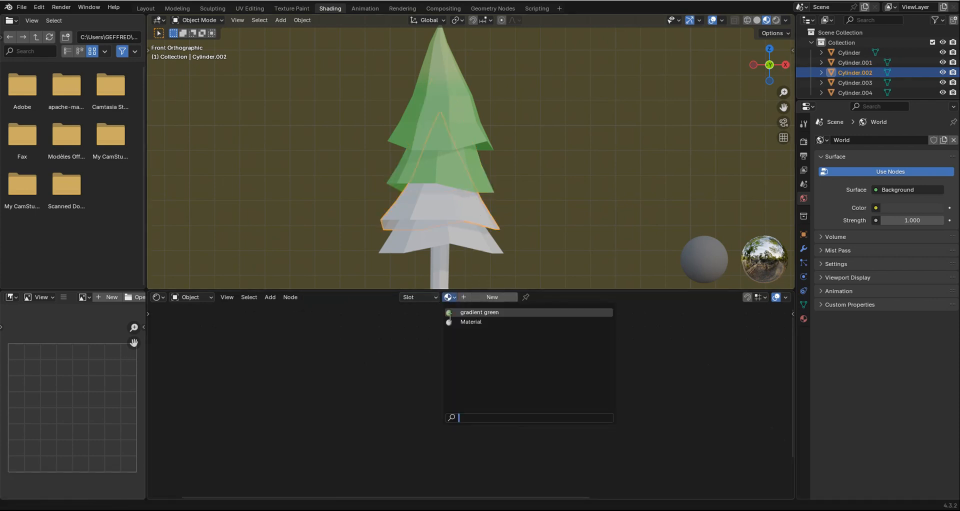
{"action": "left_click", "coordinate": [463, 312]}
{"action": "left_click", "coordinate": [451, 239]}
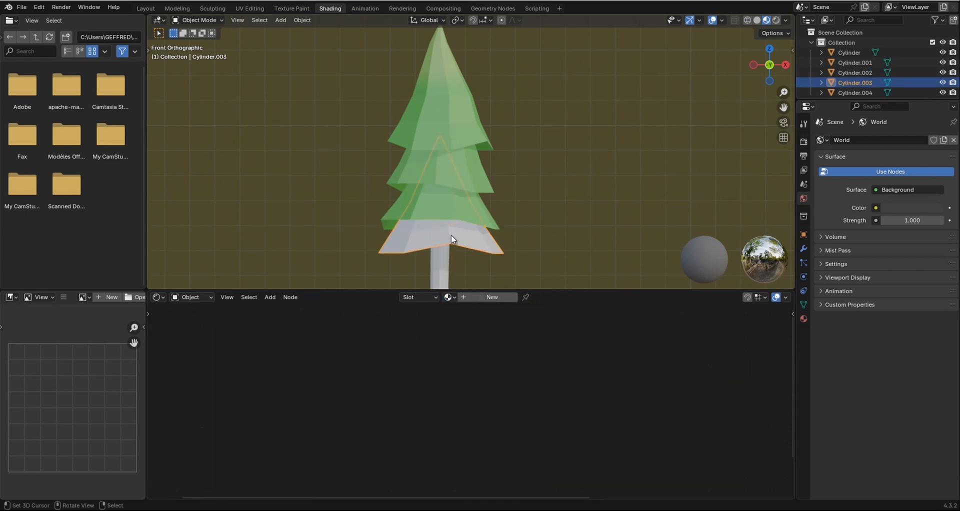
{"action": "left_click", "coordinate": [449, 297]}
{"action": "left_click", "coordinate": [456, 314]}
{"action": "scroll", "coordinate": [481, 229], "scroll_direction": "down", "scroll_amount": 2}
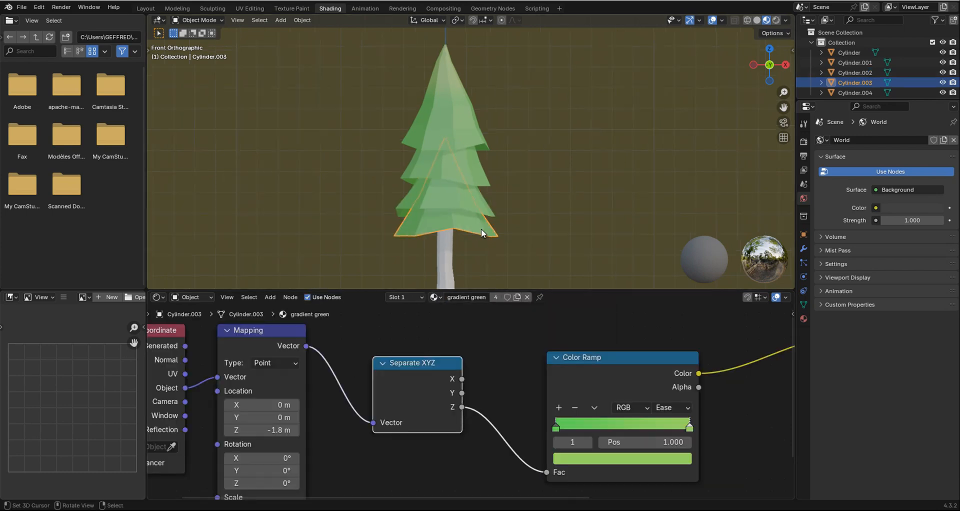
{"action": "key", "text": "alt+a"}
Create a new material on the trunk and bring its shader nodes into view.
{"action": "scroll", "coordinate": [480, 213], "scroll_direction": "down", "scroll_amount": 1}
{"action": "scroll", "coordinate": [475, 214], "scroll_direction": "down", "scroll_amount": 3, "text": "shift"}
{"action": "scroll", "coordinate": [445, 216], "scroll_direction": "up", "scroll_amount": 2}
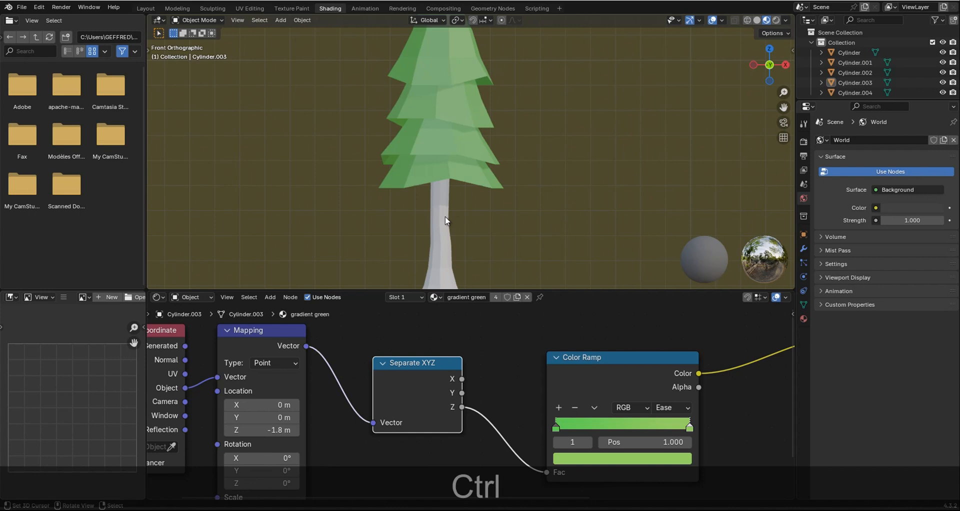
{"action": "left_click", "coordinate": [445, 216]}
{"action": "left_click", "coordinate": [487, 298]}
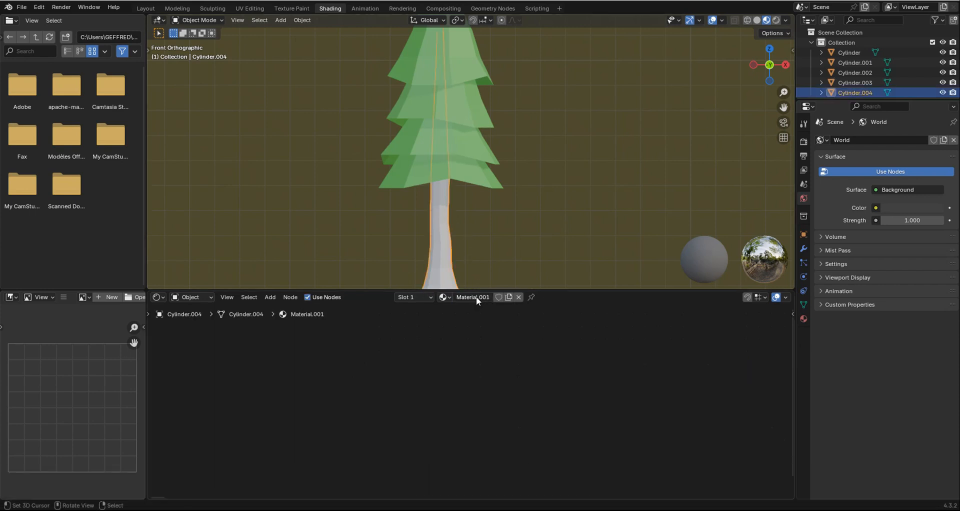
{"action": "middle_click_drag", "start_coordinate": [595, 367], "coordinate": [328, 364]}
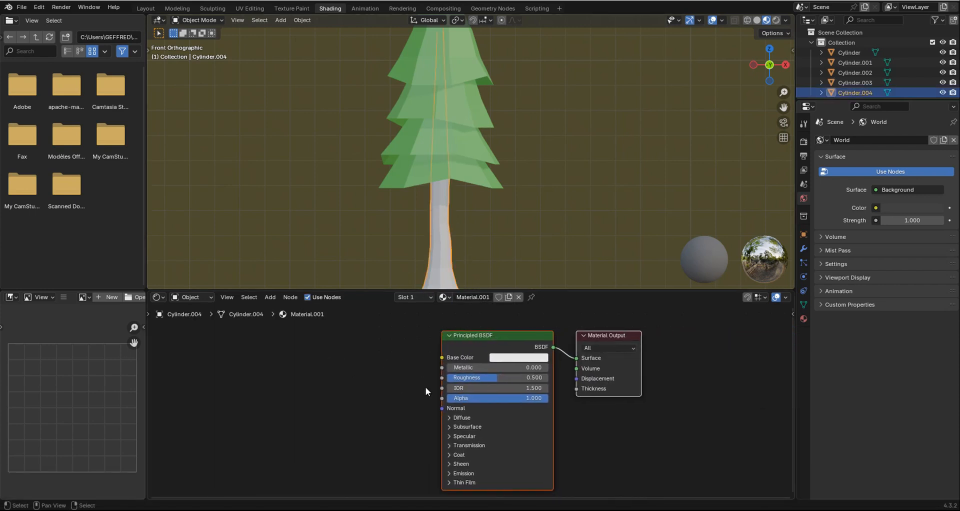
Set the trunk material's Base Color to a dark reddish brown.
{"action": "scroll", "coordinate": [425, 386], "scroll_direction": "up", "scroll_amount": 1}
{"action": "left_click", "coordinate": [543, 350]}
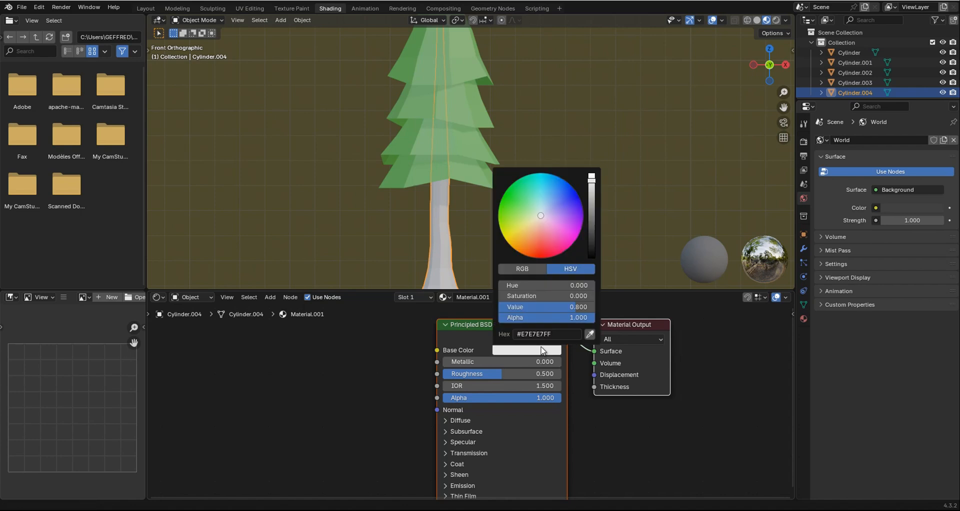
{"action": "left_click", "coordinate": [541, 231]}
{"action": "left_click", "coordinate": [542, 243]}
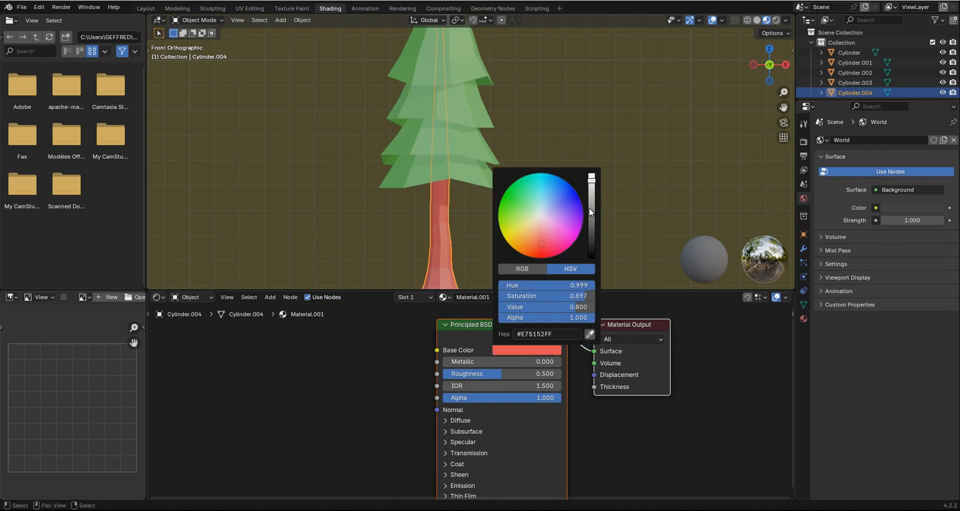
{"action": "left_click_drag", "start_coordinate": [589, 208], "coordinate": [590, 231]}
{"action": "middle_click_drag", "start_coordinate": [461, 140], "coordinate": [517, 97], "text": "shift"}
Set the gradient green material's Roughness to 1.000 and raise the trunk material's Roughness as well.
{"action": "left_click", "coordinate": [517, 97]}
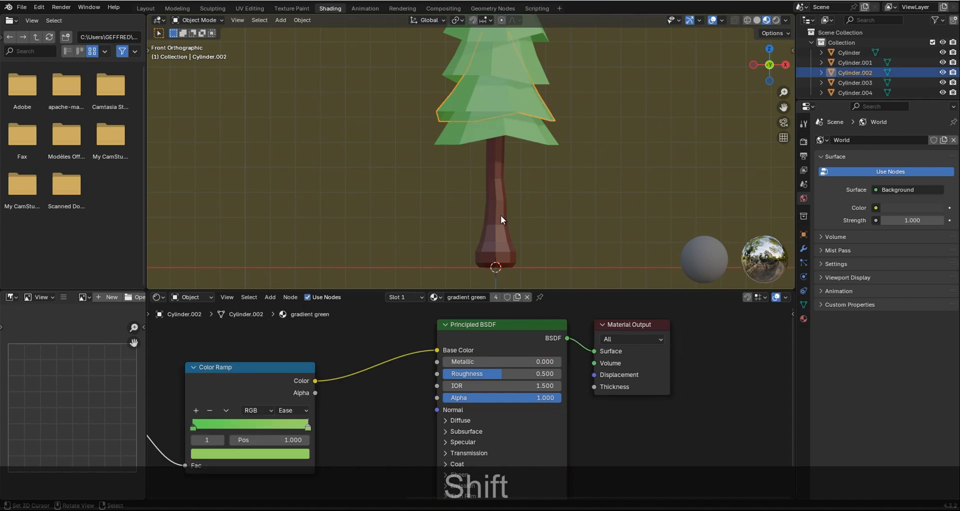
{"action": "scroll", "coordinate": [475, 167], "scroll_direction": "up", "scroll_amount": 5, "text": "shift"}
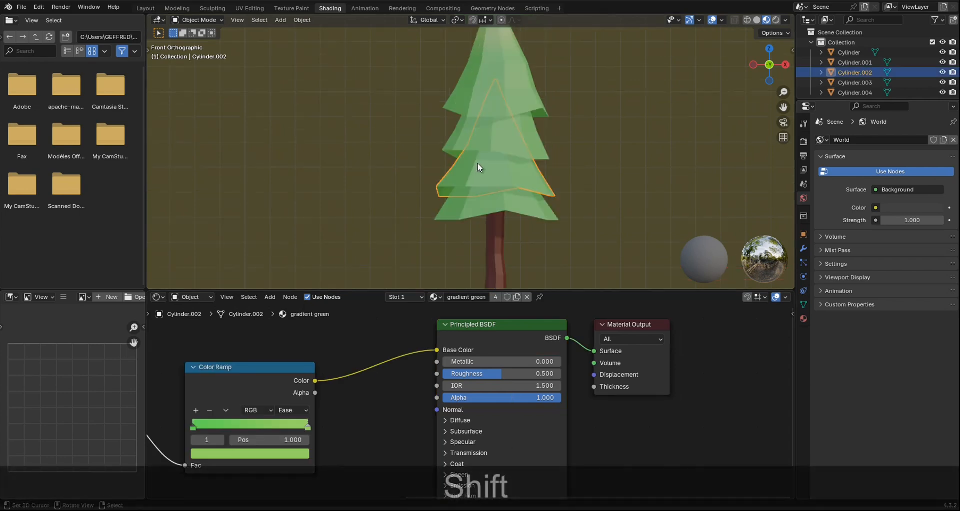
{"action": "scroll", "coordinate": [449, 328], "scroll_direction": "up", "scroll_amount": 4}
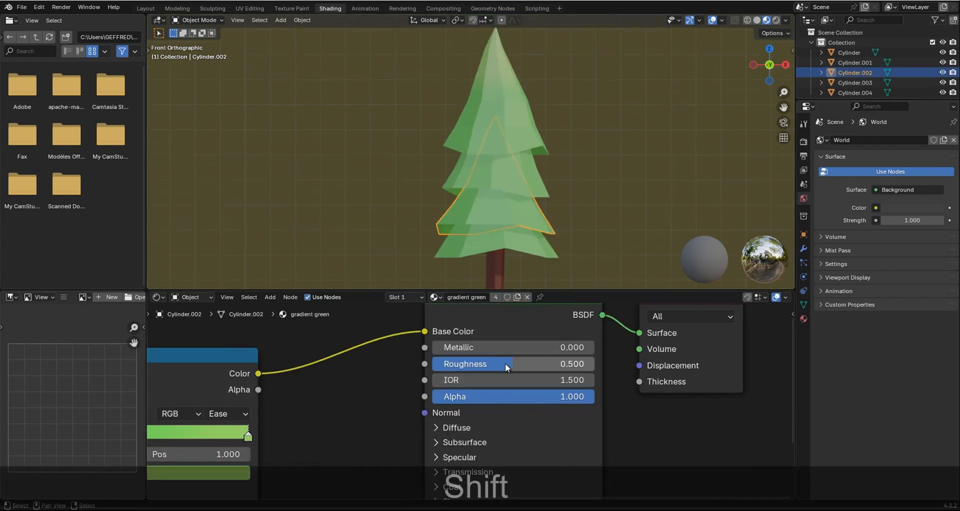
{"action": "left_click_drag", "start_coordinate": [505, 363], "coordinate": [653, 355]}
{"action": "scroll", "coordinate": [625, 210], "scroll_direction": "down", "scroll_amount": 2}
{"action": "key", "text": "alt+a"}
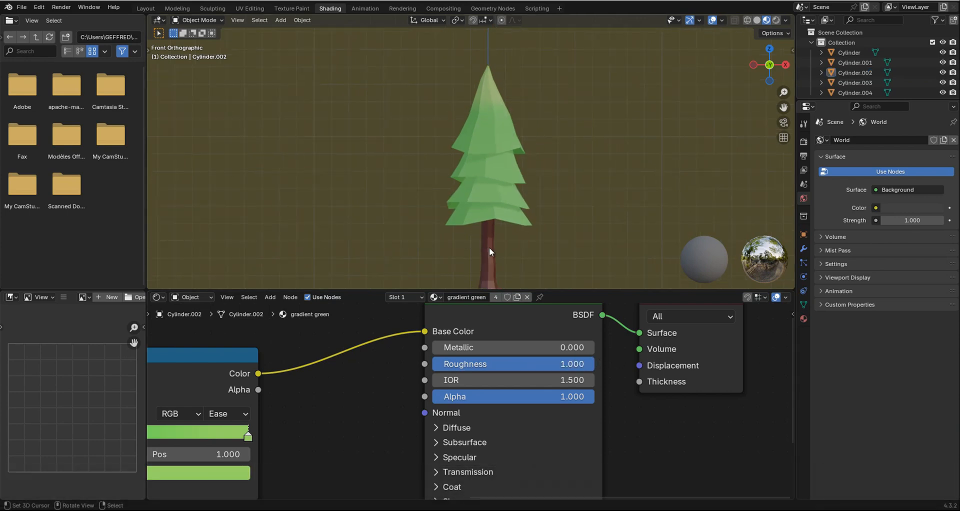
{"action": "left_click", "coordinate": [489, 247]}
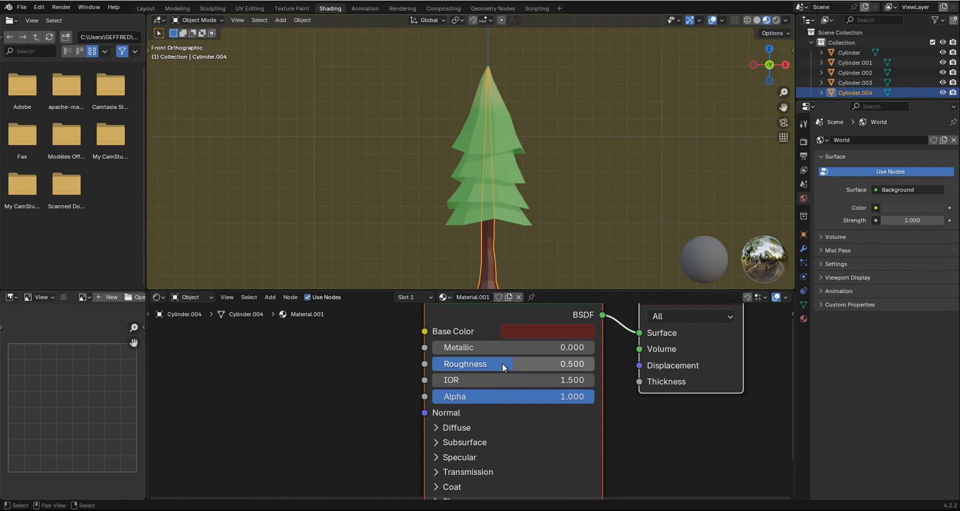
{"action": "left_click_drag", "start_coordinate": [502, 363], "coordinate": [617, 361]}
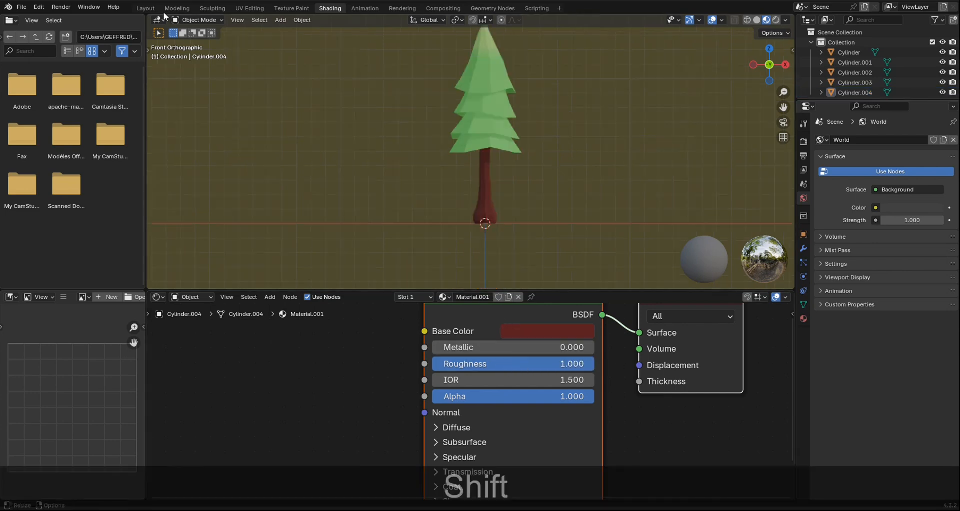
Show the tree in the Layout workspace with Material Preview shading and inspect the foliage and trunk colors.
{"action": "left_click", "coordinate": [150, 9]}
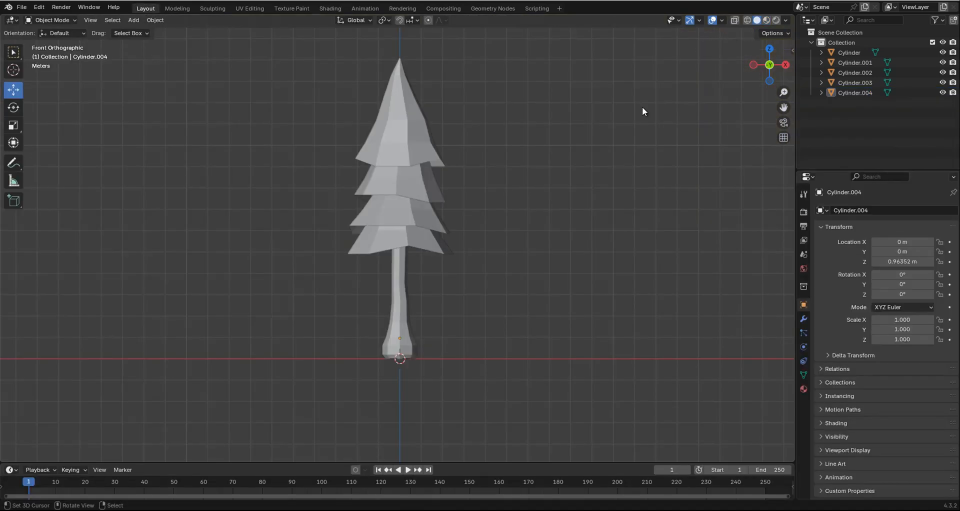
{"action": "left_click", "coordinate": [766, 21]}
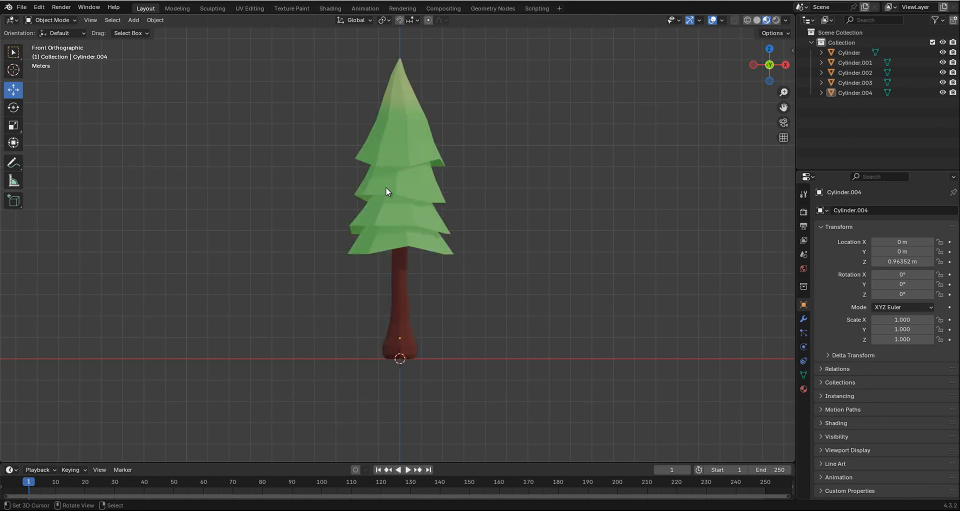
{"action": "scroll", "coordinate": [404, 218], "scroll_direction": "down", "scroll_amount": 2, "text": "shift"}
{"action": "scroll", "coordinate": [404, 218], "scroll_direction": "up", "scroll_amount": 4}
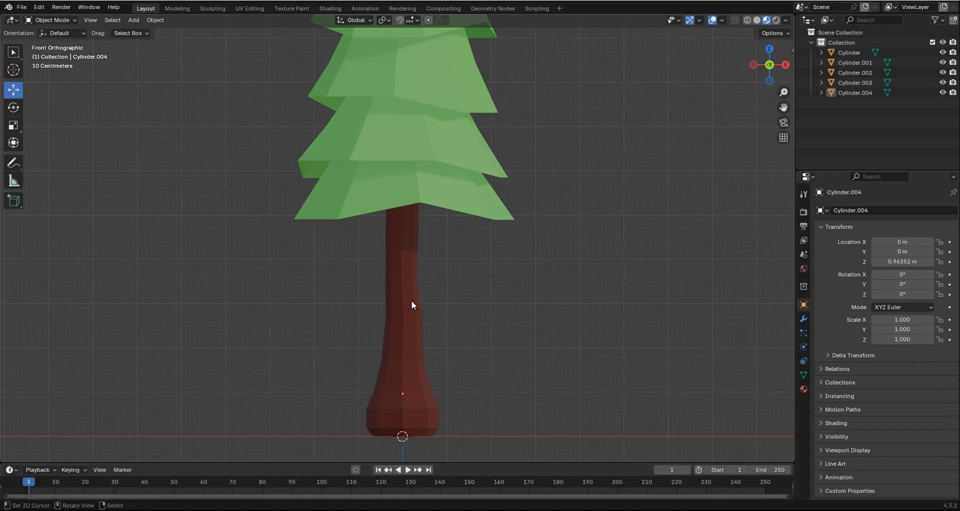
{"action": "scroll", "coordinate": [430, 301], "scroll_direction": "down", "scroll_amount": 4}
{"action": "scroll", "coordinate": [430, 296], "scroll_direction": "up", "scroll_amount": 2, "text": "shift"}
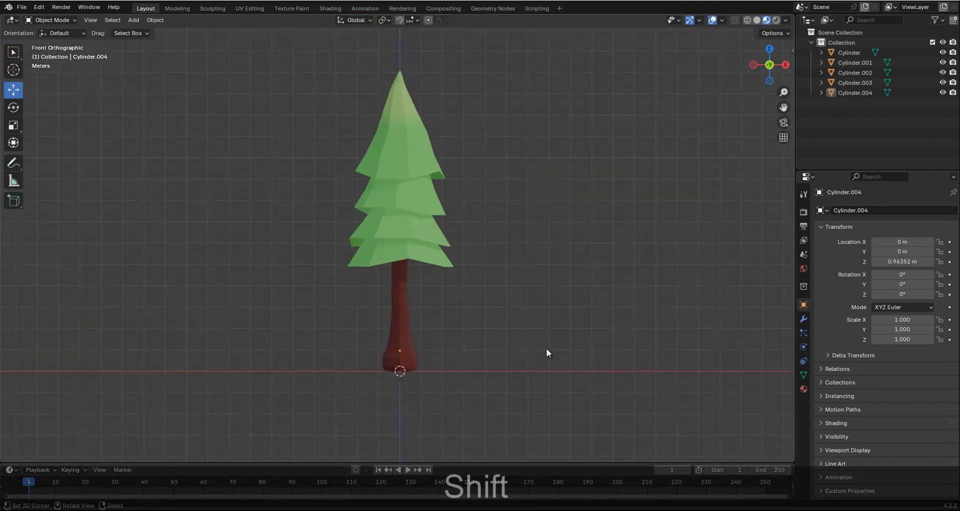
Brighten the trunk material's Base Color to a lighter orange-brown in the Shading workspace, then return to the Layout workspace with nothing selected.
{"action": "left_click", "coordinate": [395, 292]}
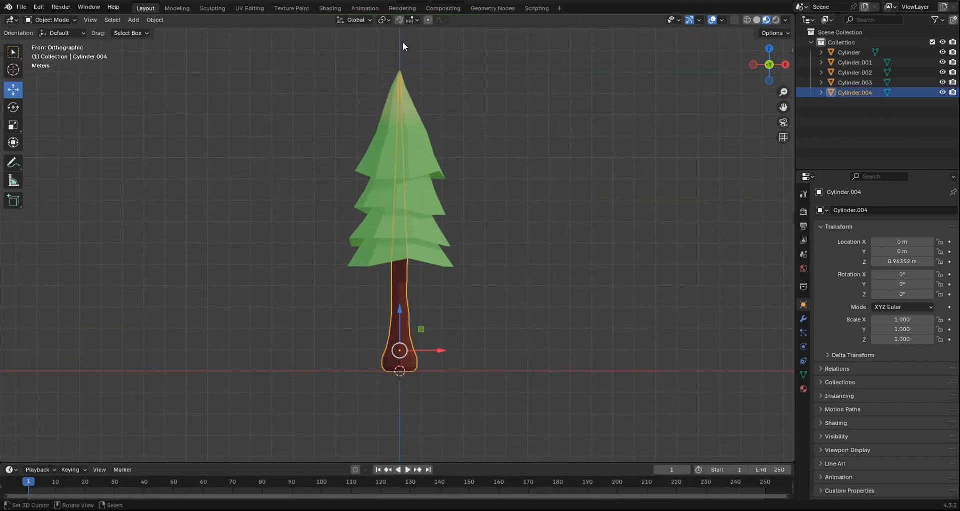
{"action": "left_click", "coordinate": [330, 9]}
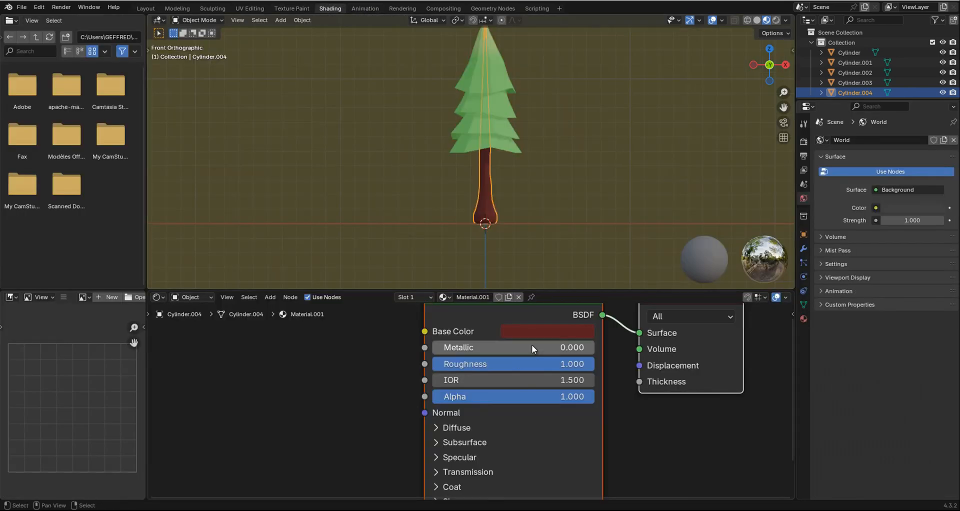
{"action": "left_click", "coordinate": [536, 329]}
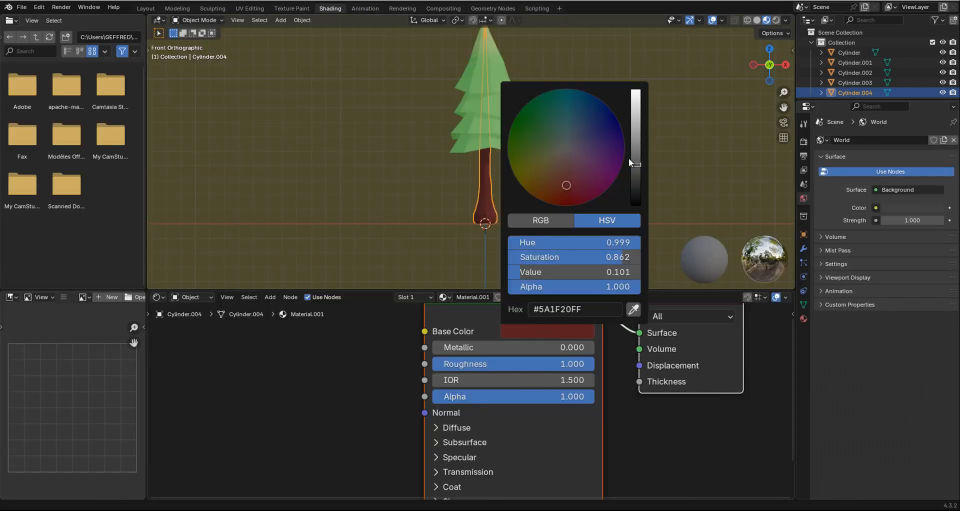
{"action": "left_click_drag", "start_coordinate": [633, 160], "coordinate": [636, 129]}
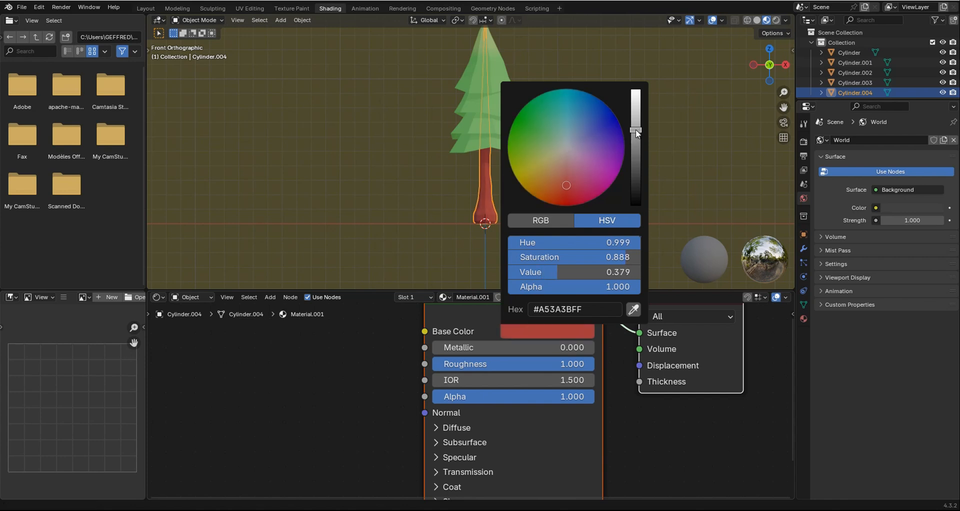
{"action": "left_click_drag", "start_coordinate": [566, 165], "coordinate": [562, 180]}
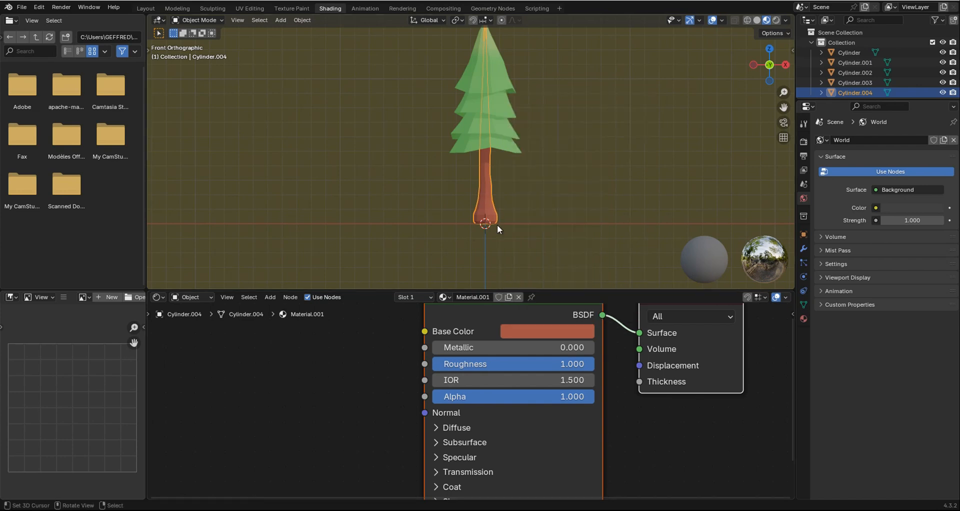
{"action": "key", "text": "alt+a"}
{"action": "left_click", "coordinate": [149, 11]}
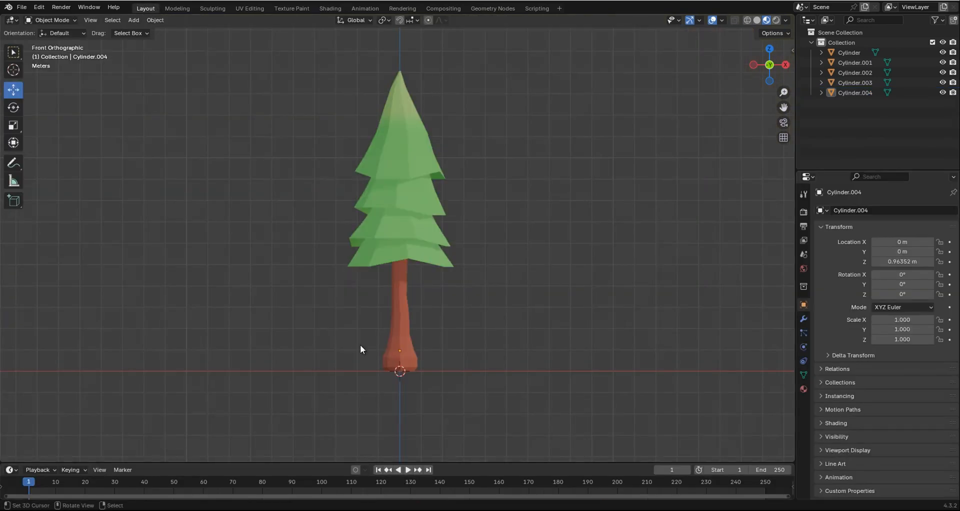
Widen the render properties area and enable Raytracing for the EEVEE render engine.
{"action": "middle_click_drag", "start_coordinate": [385, 407], "coordinate": [384, 383], "text": "shift"}
{"action": "scroll", "coordinate": [427, 366], "scroll_direction": "up", "scroll_amount": 1}
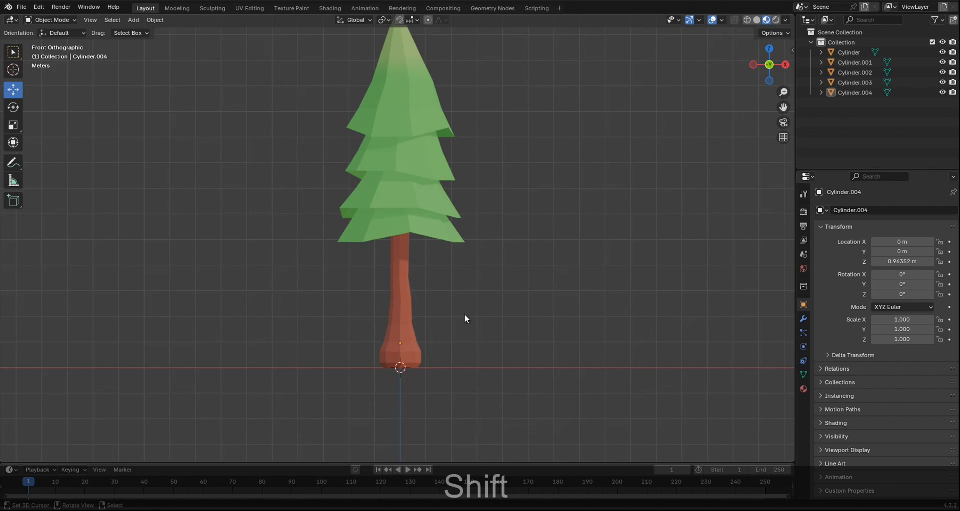
{"action": "scroll", "coordinate": [390, 230], "scroll_direction": "down", "scroll_amount": 1}
{"action": "middle_click_drag", "start_coordinate": [388, 220], "coordinate": [388, 258], "text": "shift"}
{"action": "scroll", "coordinate": [416, 260], "scroll_direction": "up", "scroll_amount": 1}
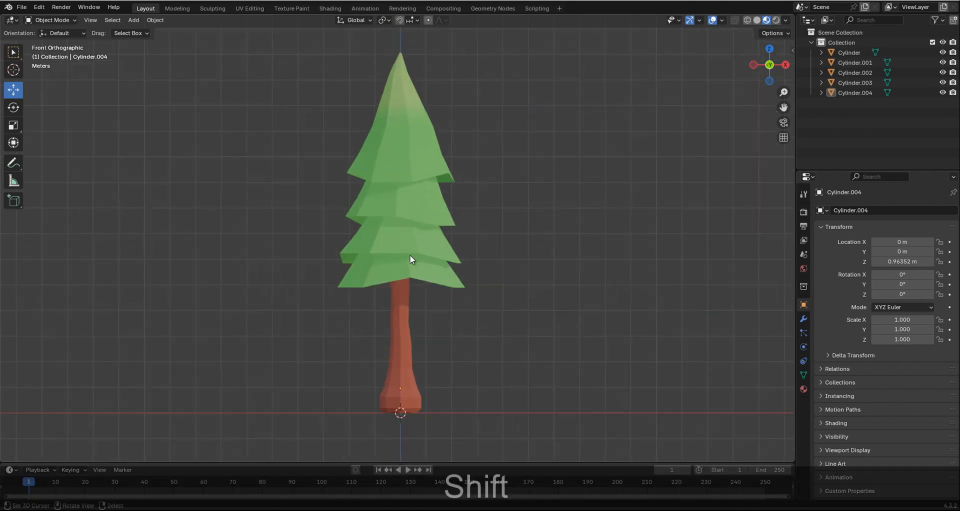
{"action": "left_click", "coordinate": [803, 212]}
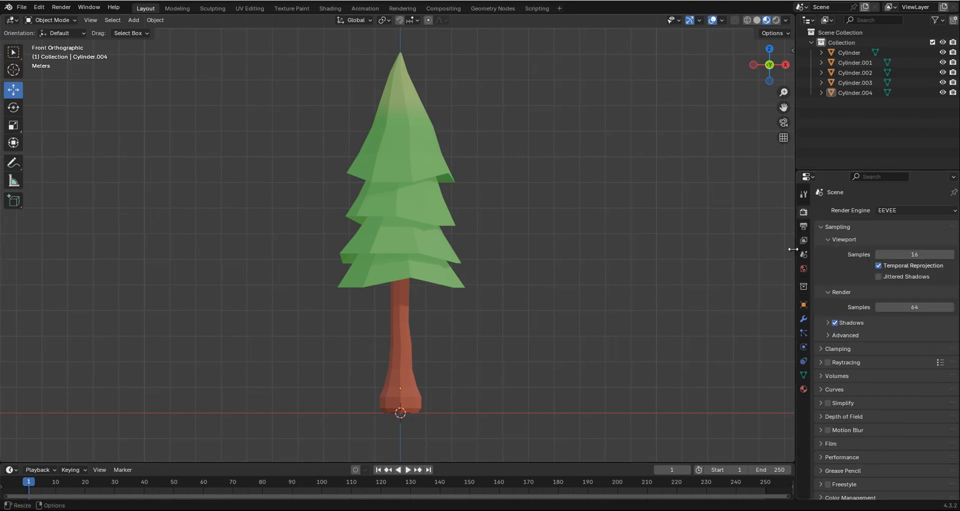
{"action": "left_click_drag", "start_coordinate": [794, 250], "coordinate": [707, 263]}
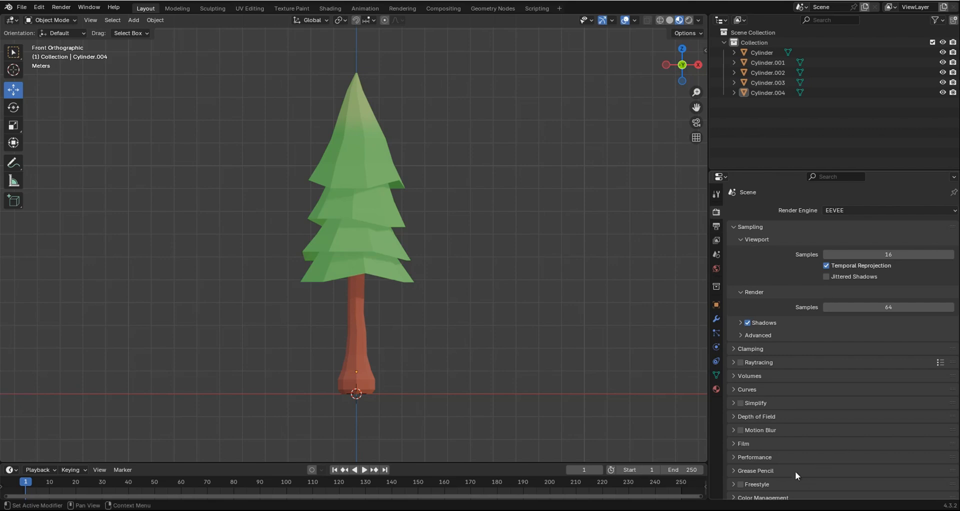
{"action": "left_click", "coordinate": [740, 362]}
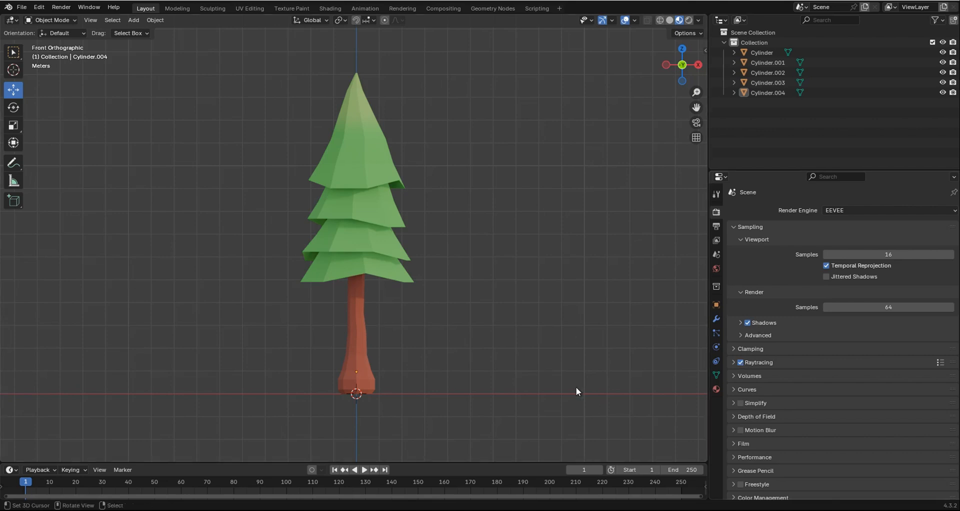
Duplicate the entire tree, all foliage tiers and the trunk, and place the copy beside the original along the X axis.
{"action": "scroll", "coordinate": [346, 278], "scroll_direction": "down", "scroll_amount": 1, "text": "ctrl"}
{"action": "scroll", "coordinate": [346, 278], "scroll_direction": "down", "scroll_amount": 1, "text": "ctrl"}
{"action": "scroll", "coordinate": [373, 293], "scroll_direction": "down", "scroll_amount": 2, "text": "shift"}
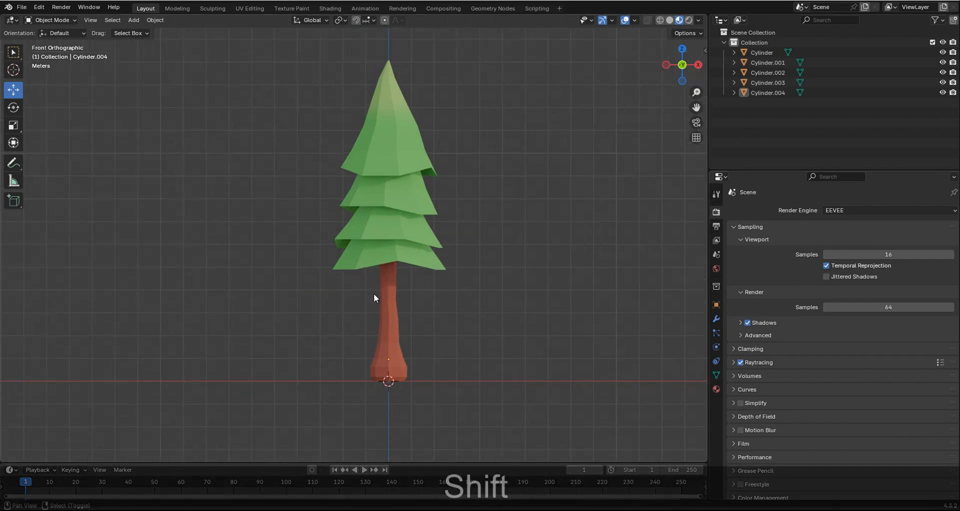
{"action": "scroll", "coordinate": [440, 310], "scroll_direction": "up", "scroll_amount": 2}
{"action": "scroll", "coordinate": [450, 312], "scroll_direction": "down", "scroll_amount": 2}
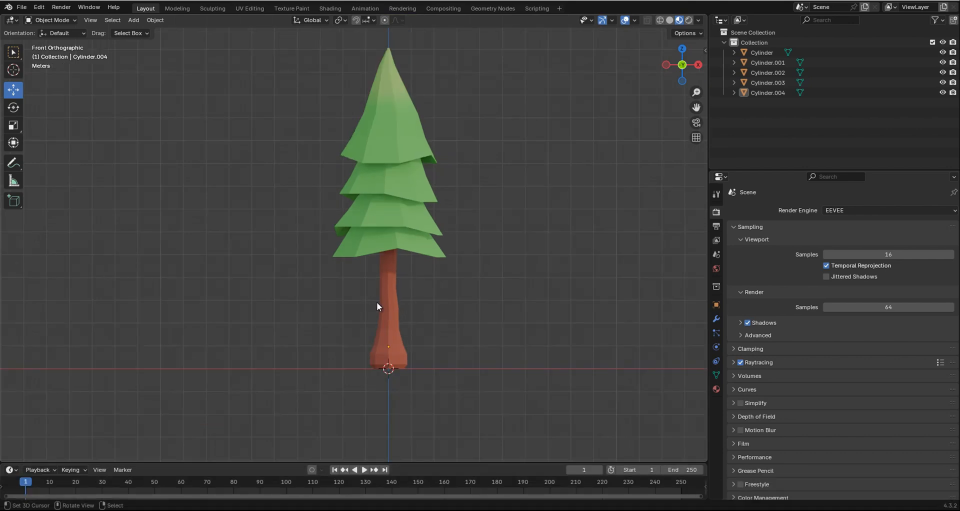
{"action": "scroll", "coordinate": [396, 295], "scroll_direction": "down", "scroll_amount": 1}
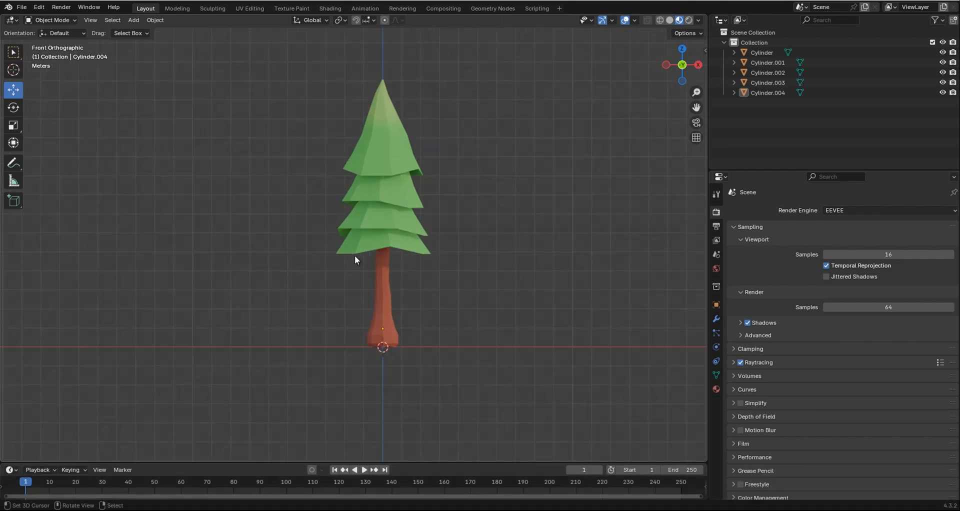
{"action": "key", "text": "b"}
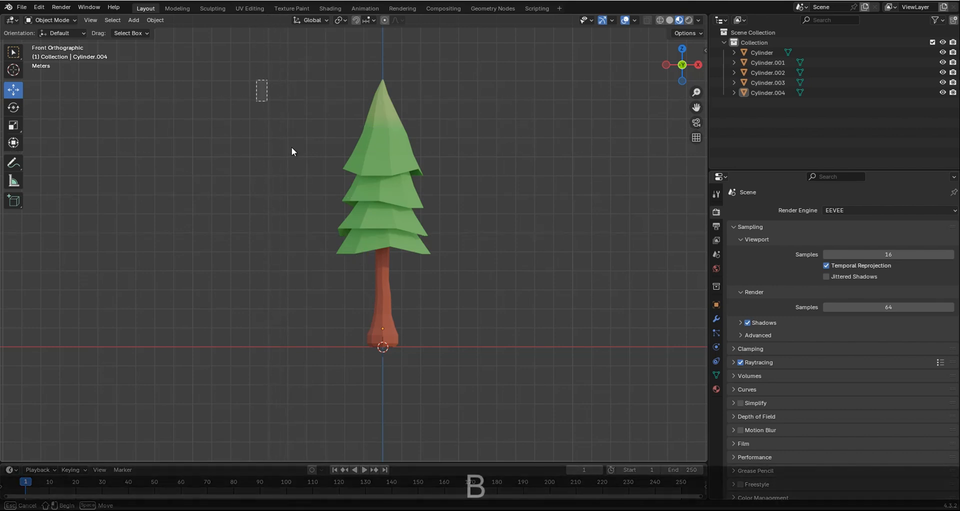
{"action": "left_click_drag", "start_coordinate": [292, 147], "coordinate": [535, 376]}
{"action": "key", "text": "shift+d"}
{"action": "right_click", "coordinate": [518, 291]}
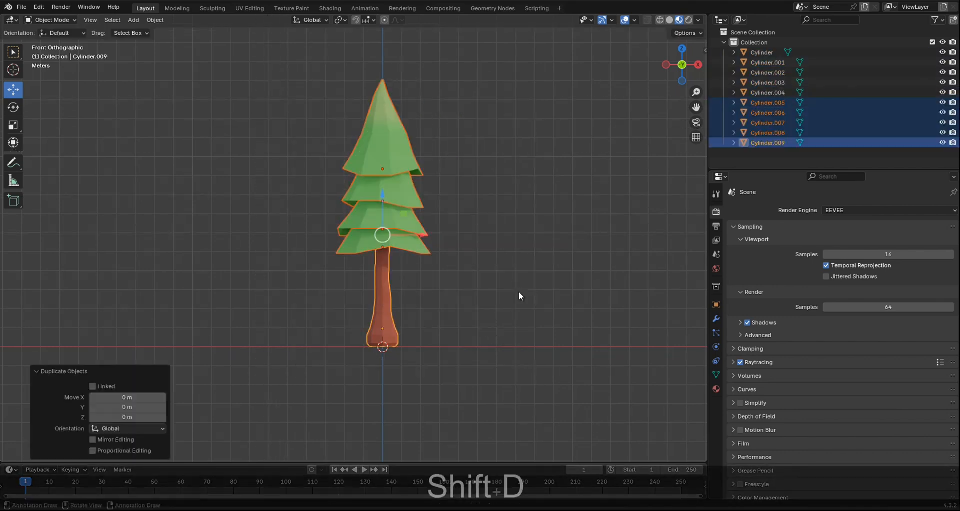
{"action": "left_click_drag", "start_coordinate": [421, 233], "coordinate": [542, 265]}
Close the open underside of the duplicate tree's lowest foliage tier by filling its bottom edge loop with a face.
{"action": "scroll", "coordinate": [515, 265], "scroll_direction": "down", "scroll_amount": 2, "text": "ctrl"}
{"action": "scroll", "coordinate": [495, 245], "scroll_direction": "up", "scroll_amount": 2}
{"action": "left_click", "coordinate": [496, 238]}
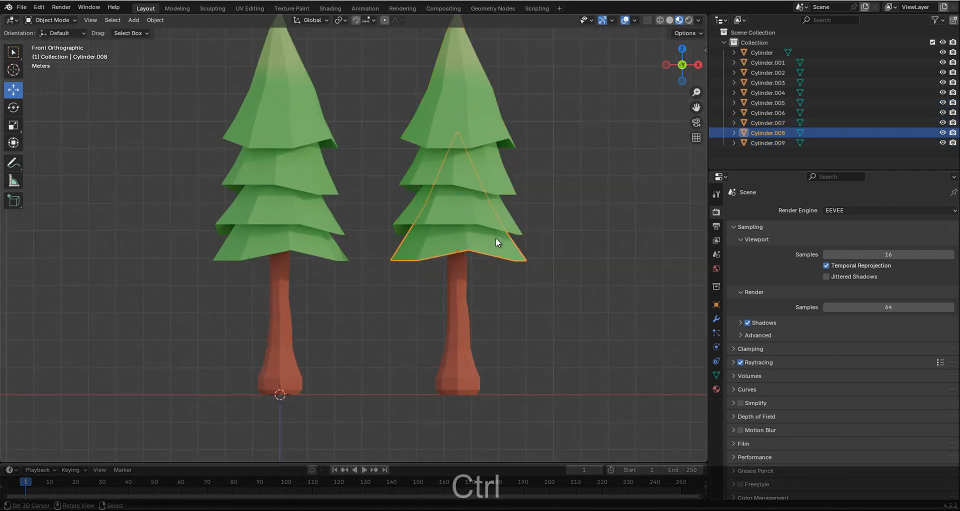
{"action": "middle_click_drag", "start_coordinate": [496, 238], "coordinate": [456, 189]}
{"action": "scroll", "coordinate": [456, 189], "scroll_direction": "up", "scroll_amount": 1}
{"action": "key", "text": "Tab"}
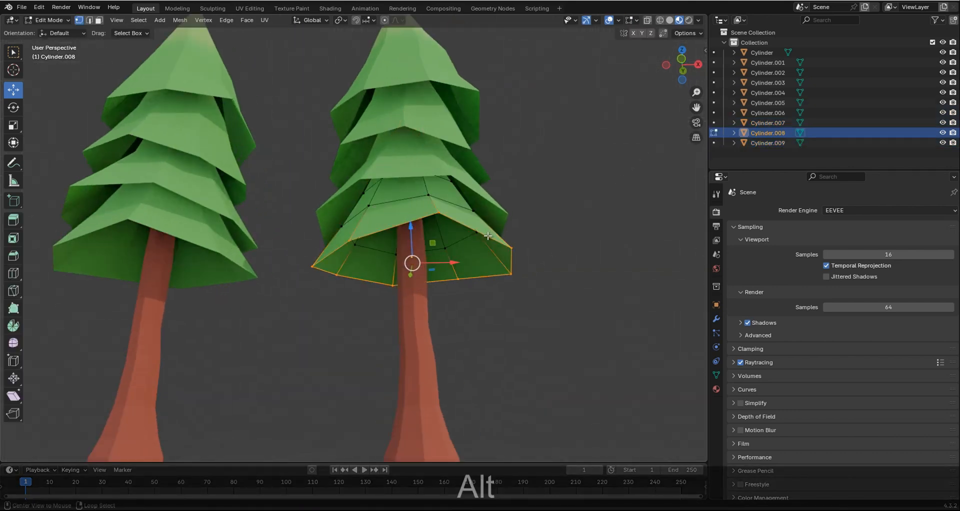
{"action": "key", "text": "f"}
{"action": "middle_click_drag", "start_coordinate": [480, 207], "coordinate": [481, 222]}
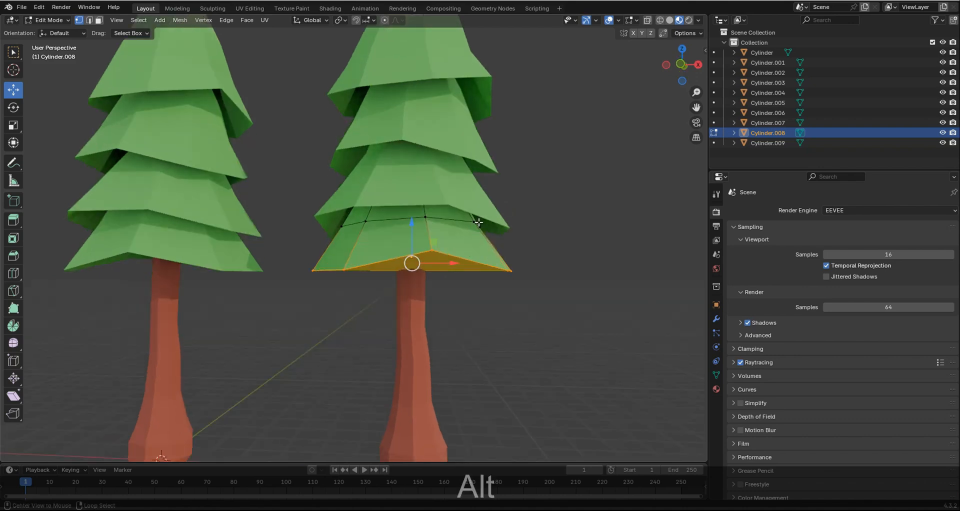
{"action": "key", "text": "Tab"}
Fill the bottom edge loop of the duplicate tree's second-lowest foliage tier with a face.
{"action": "left_click", "coordinate": [479, 209]}
{"action": "key", "text": "Tab"}
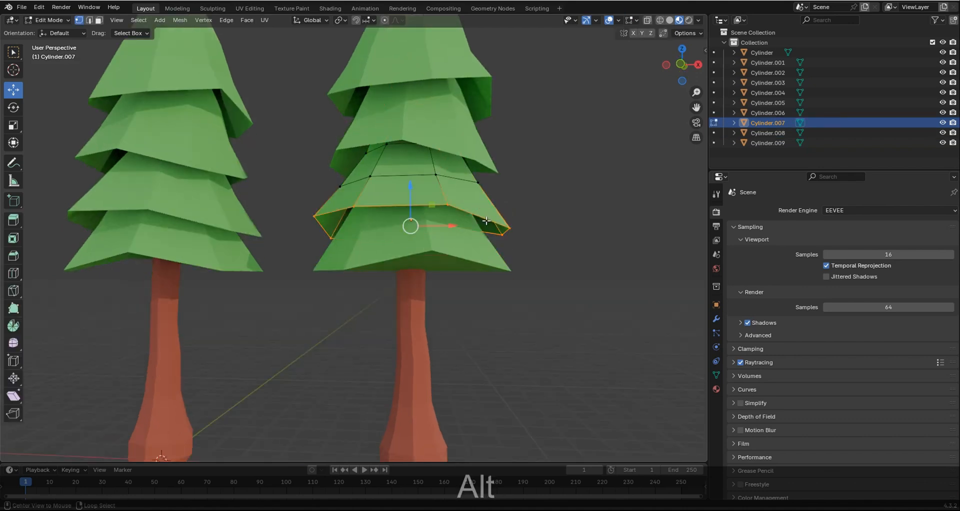
{"action": "key", "text": "f"}
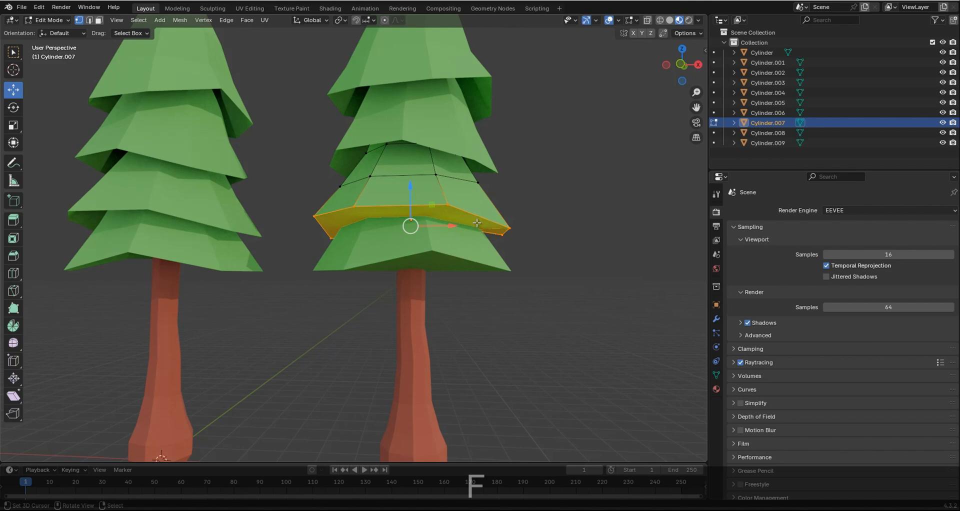
{"action": "middle_click_drag", "start_coordinate": [477, 223], "coordinate": [477, 290], "text": "shift"}
{"action": "key", "text": "Tab"}
Fill the bottom edge loop of the duplicate tree's third foliage tier from the ground with a face.
{"action": "left_click", "coordinate": [457, 200]}
{"action": "key", "text": "Tab"}
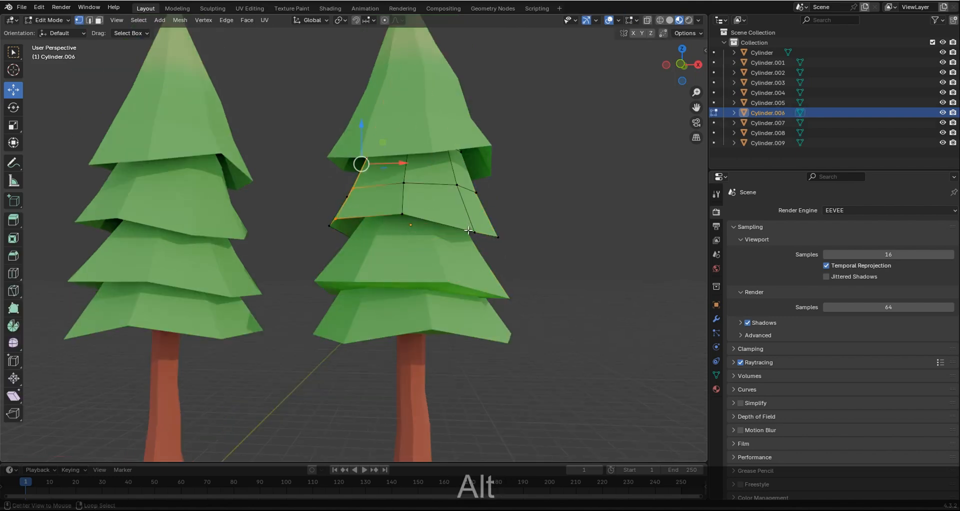
{"action": "left_click", "coordinate": [468, 230], "text": "alt"}
{"action": "key", "text": "f"}
{"action": "key", "text": "Tab"}
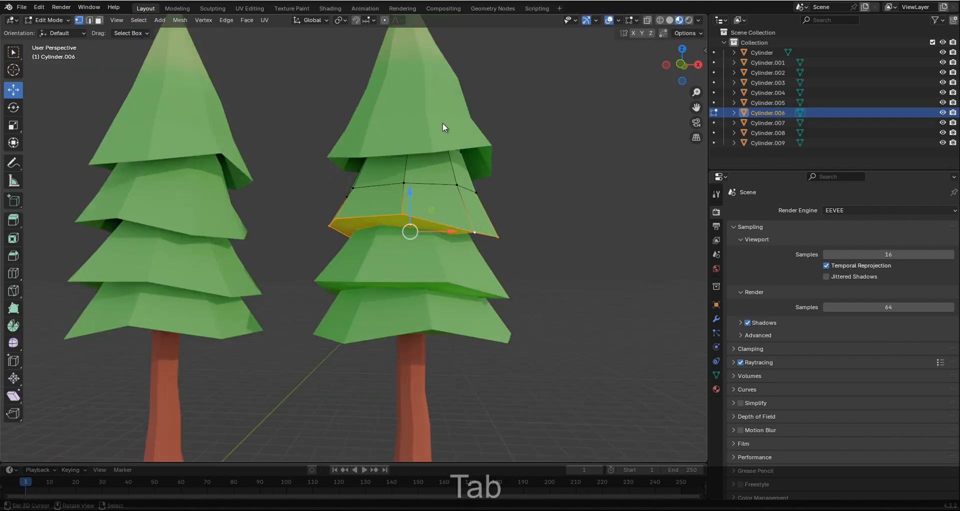
Fill the bottom edge loop of the duplicate tree's topmost foliage tier with a face.
{"action": "left_click", "coordinate": [443, 122]}
{"action": "key", "text": "Tab"}
{"action": "left_click", "coordinate": [462, 148], "text": "alt"}
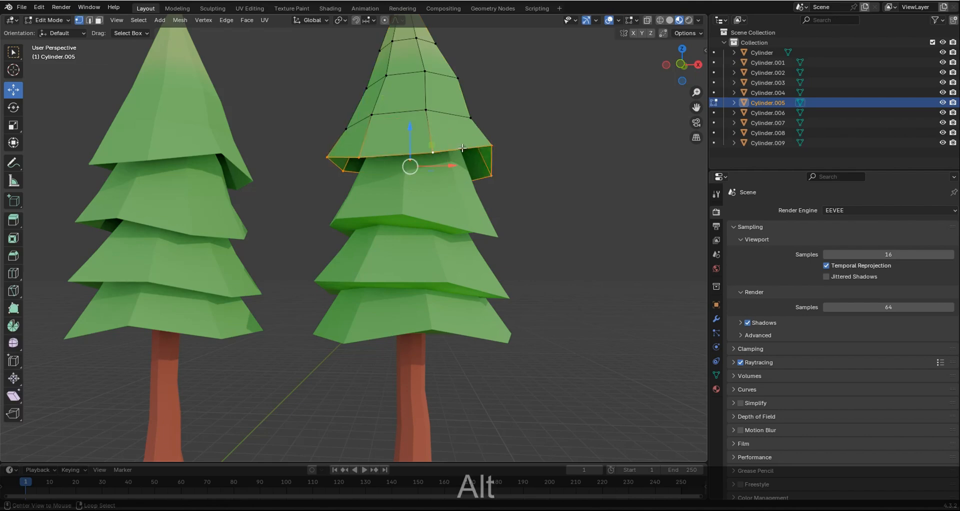
{"action": "key", "text": "f"}
{"action": "key", "text": "Tab"}
Deselect everything and compare the open-bottomed and filled trees side by side in front view.
{"action": "scroll", "coordinate": [463, 152], "scroll_direction": "down", "scroll_amount": 4}
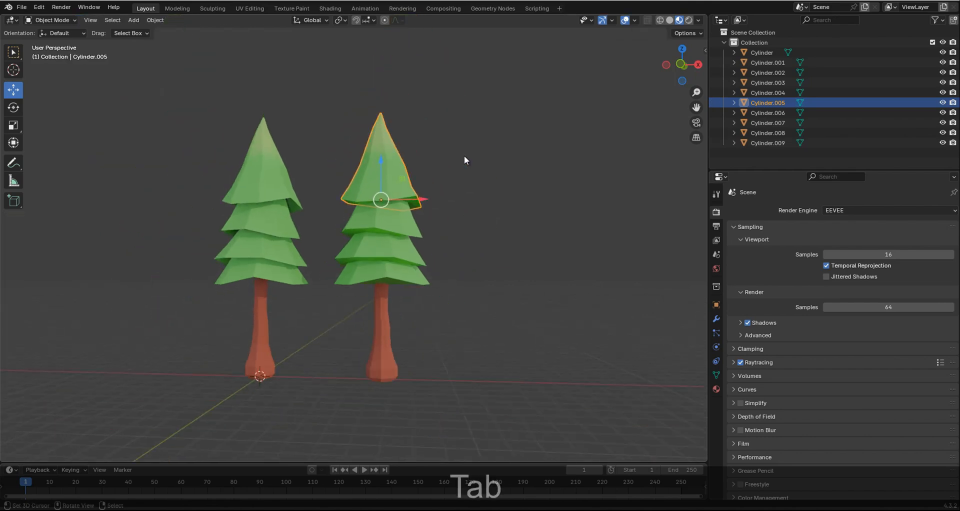
{"action": "key", "text": "KP_1"}
{"action": "key", "text": "alt+a"}
{"action": "key", "text": "ctrl+KP_4"}
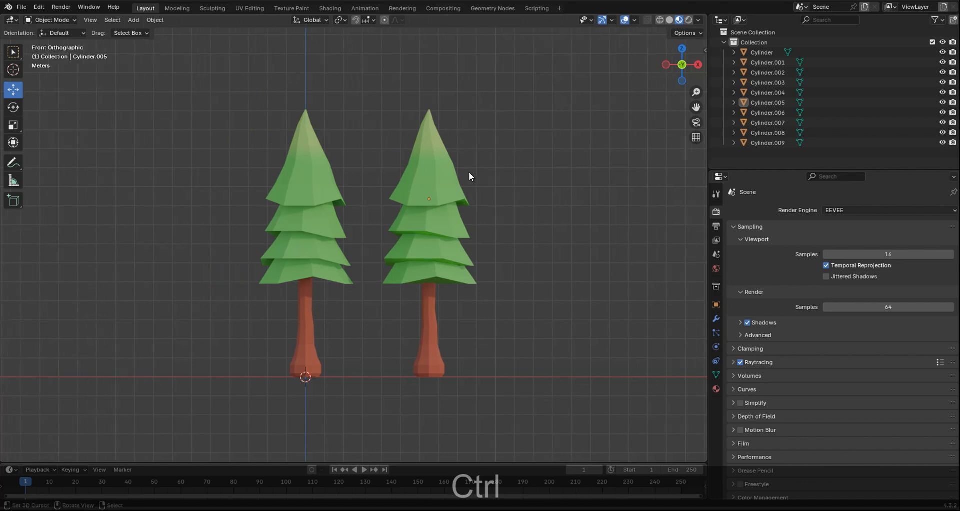
{"action": "scroll", "coordinate": [480, 206], "scroll_direction": "up", "scroll_amount": 1}
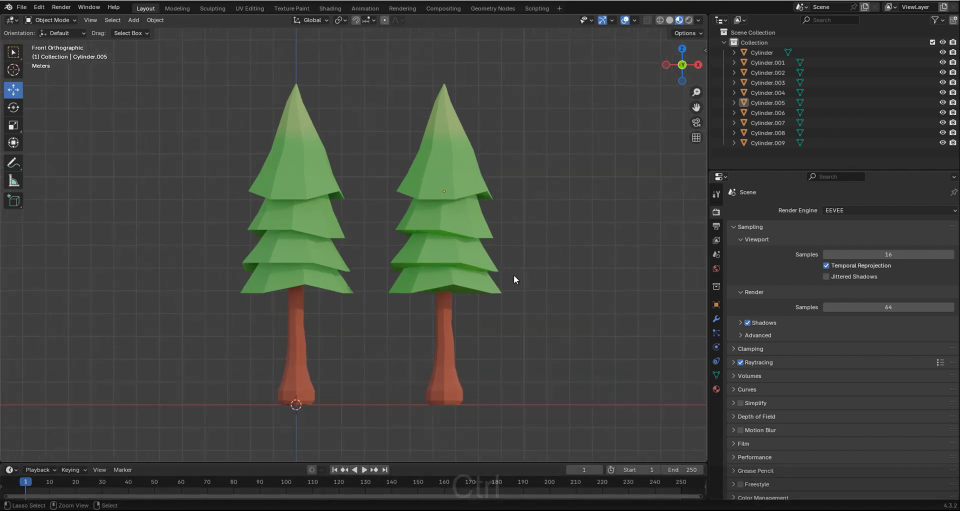
{"action": "key", "text": "ctrl+KP_4"}
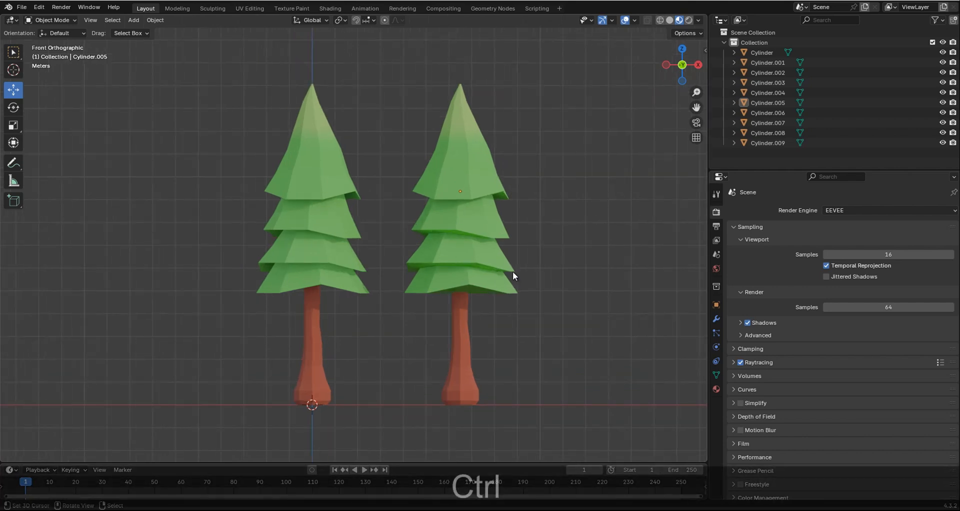